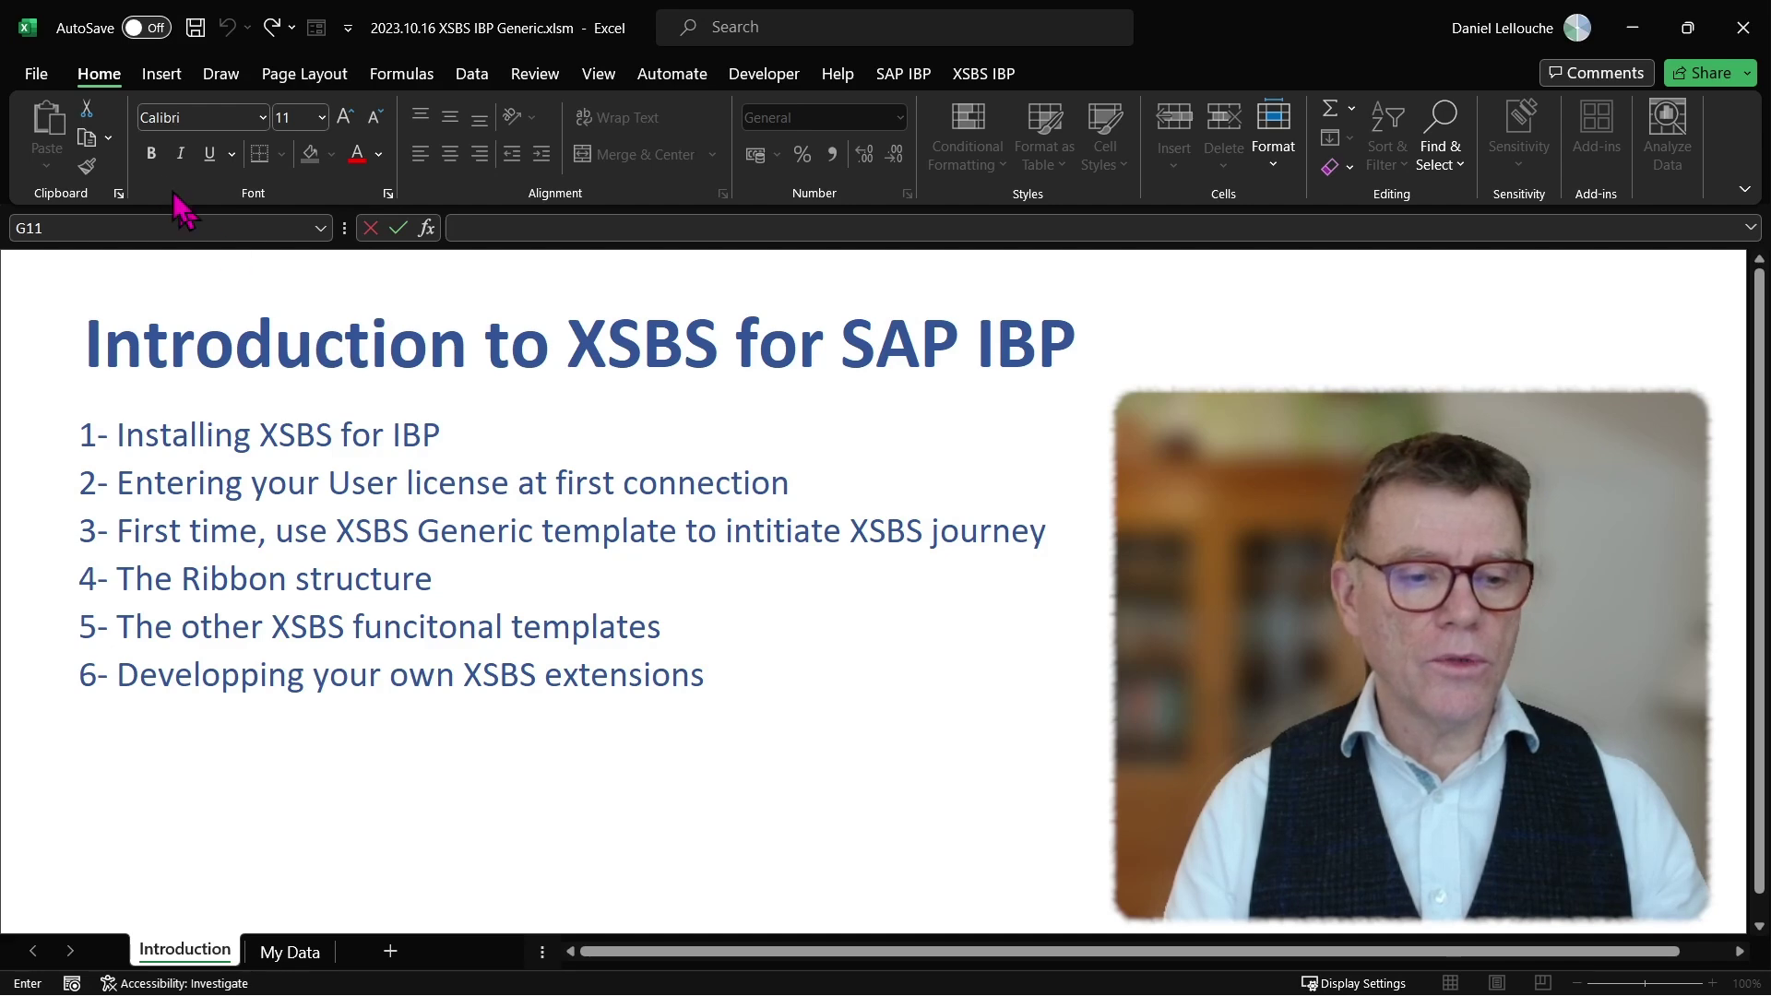
Enable the Xsbs_Ibp_Addin through Excel Add-ins and show its XSBS IBP ribbon commands
left_click(35, 74)
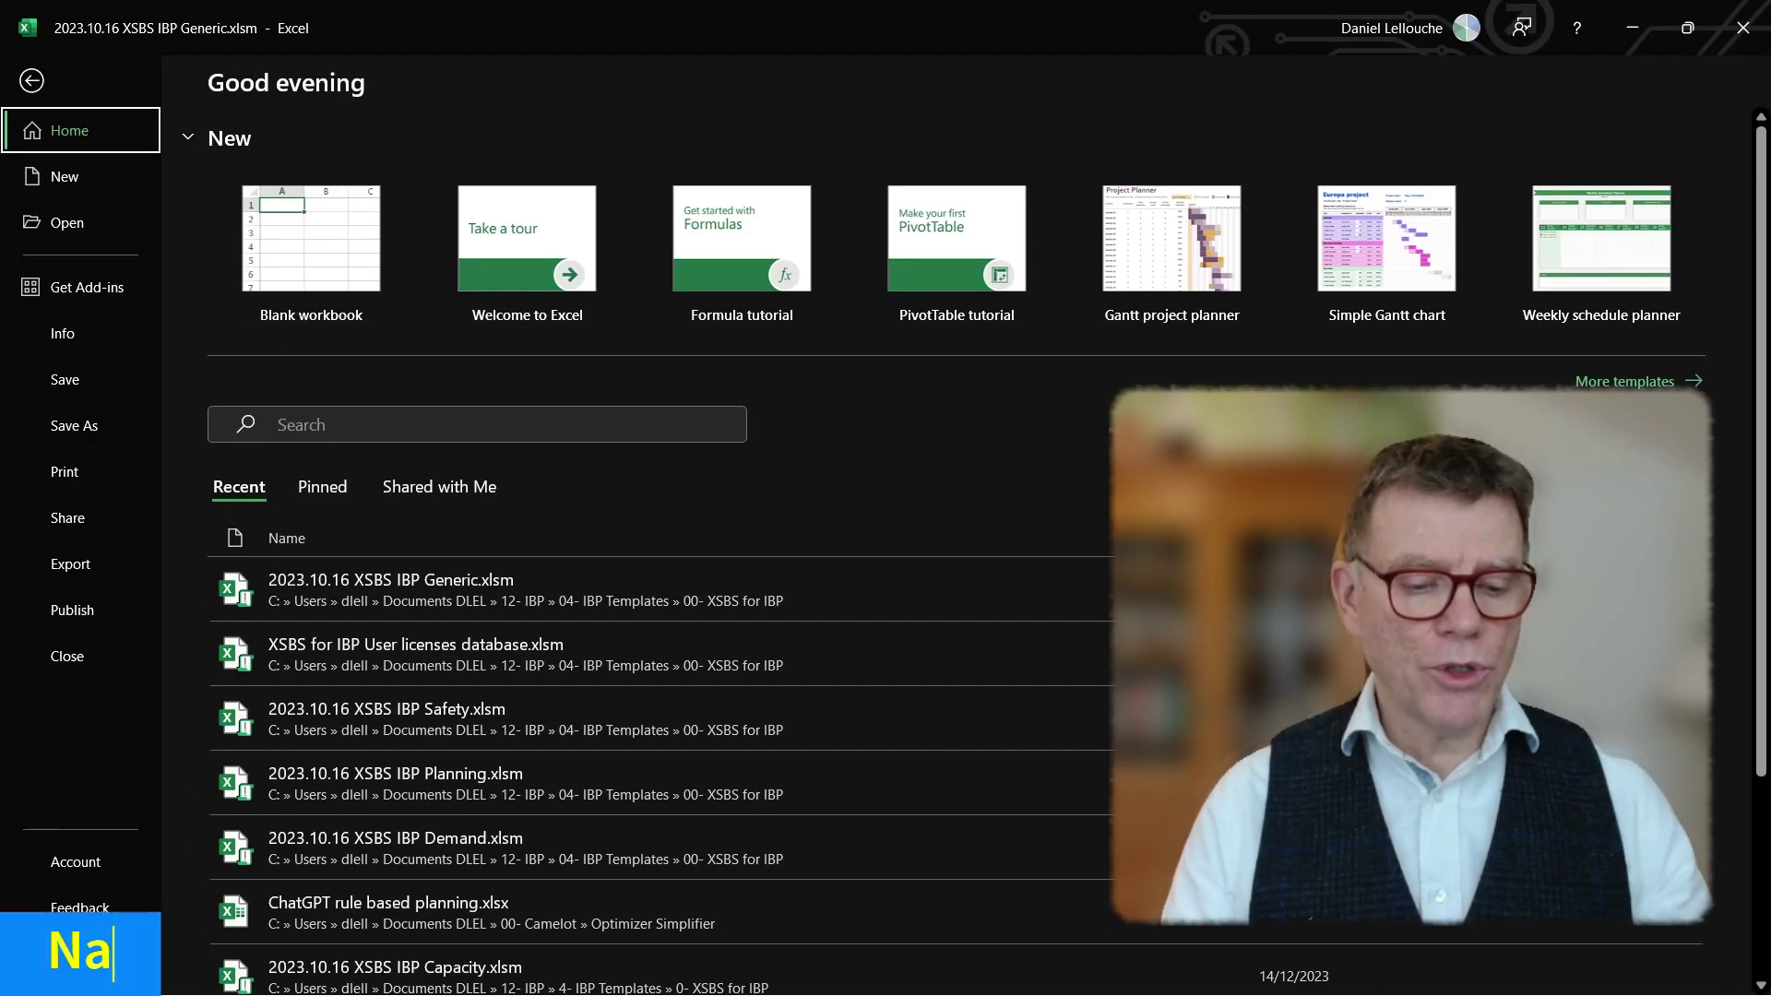
left_click(74, 954)
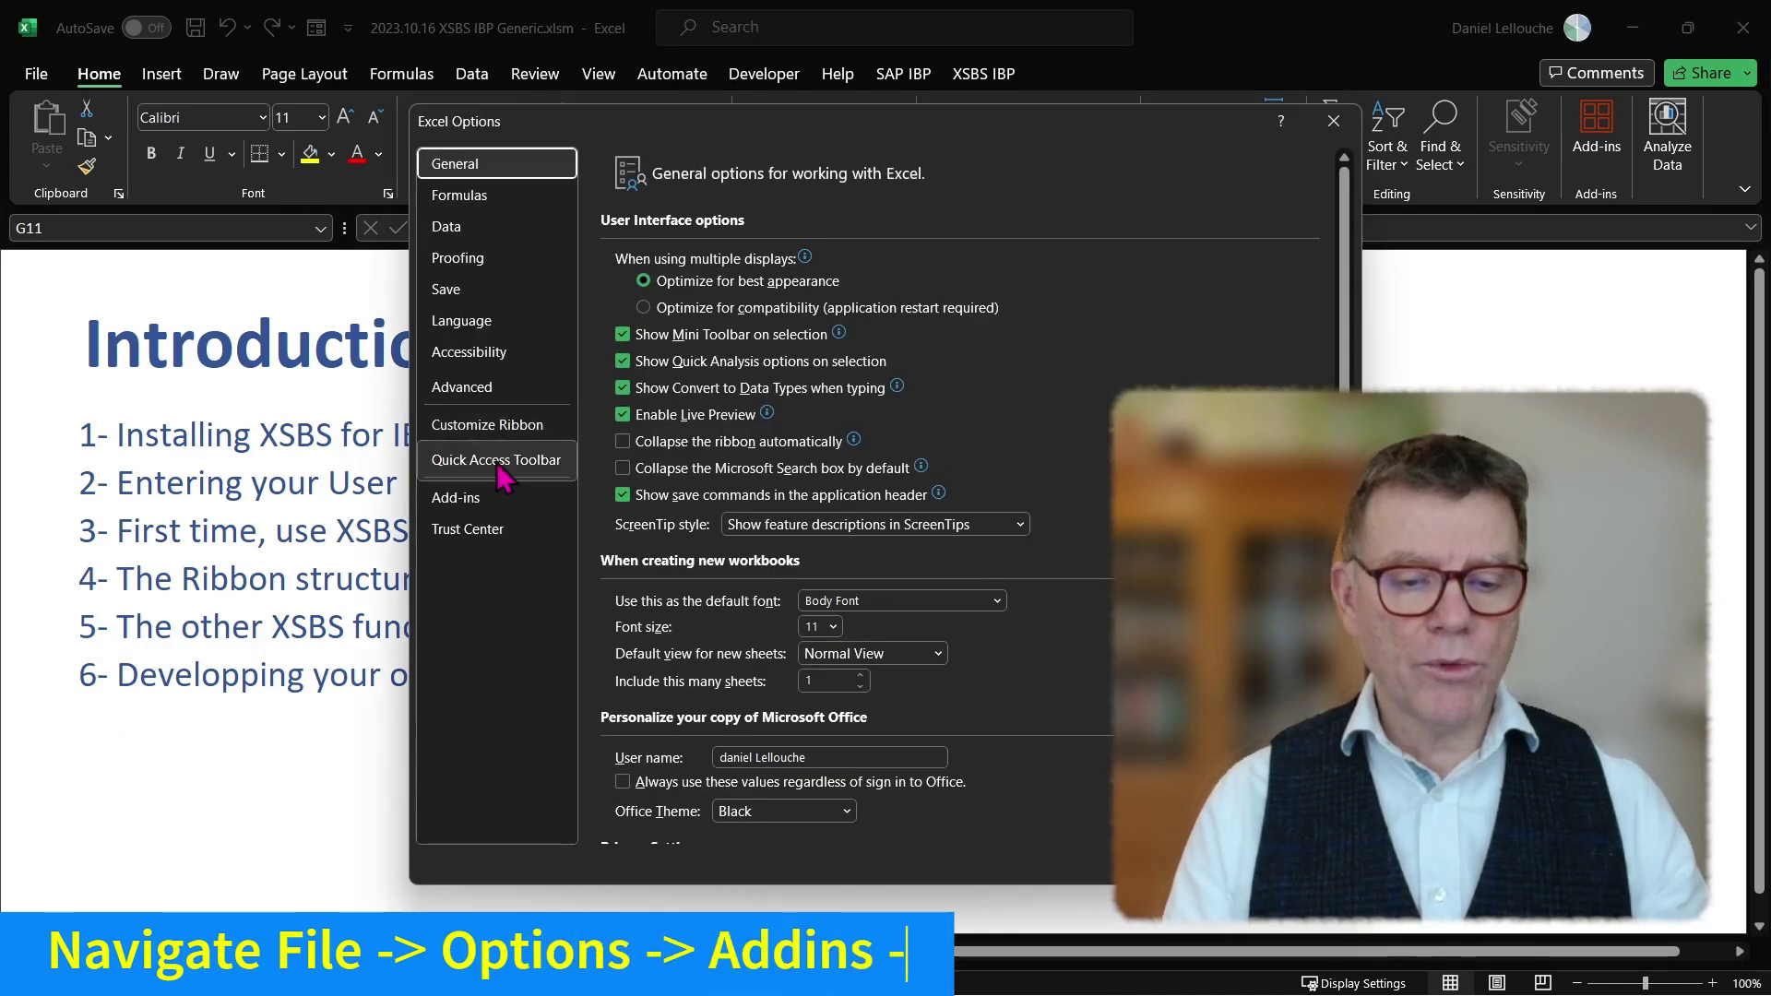
left_click(480, 503)
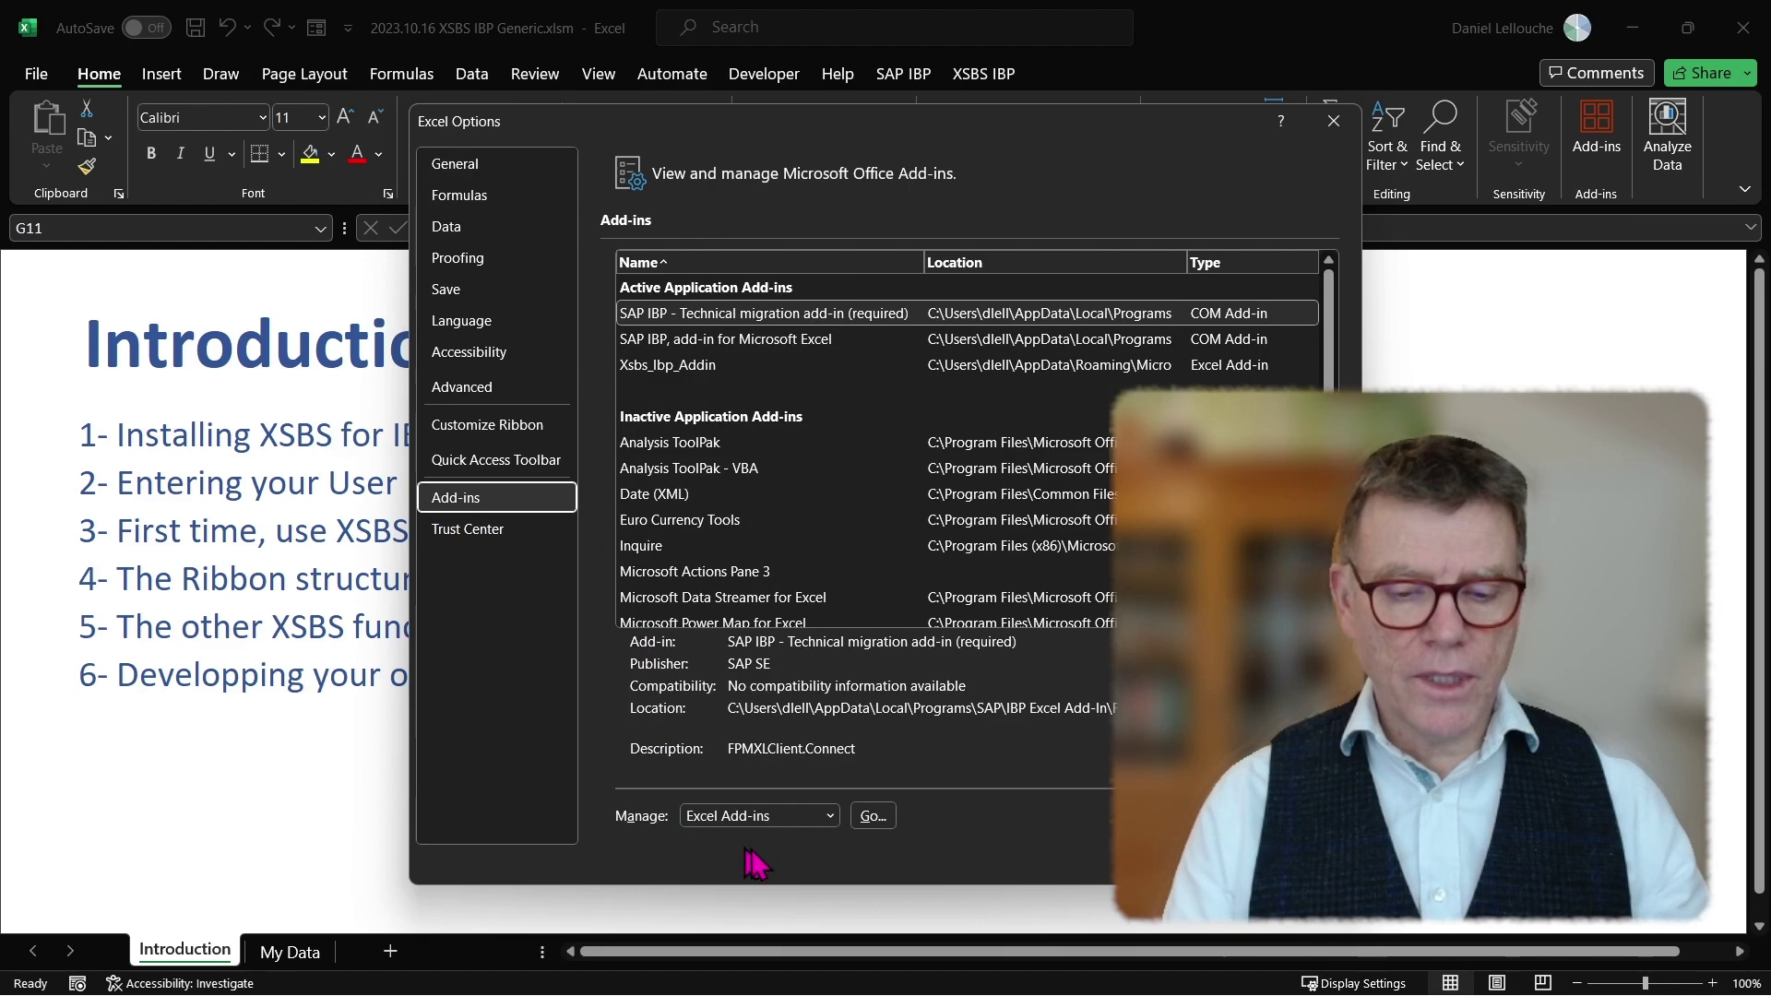
left_click(873, 818)
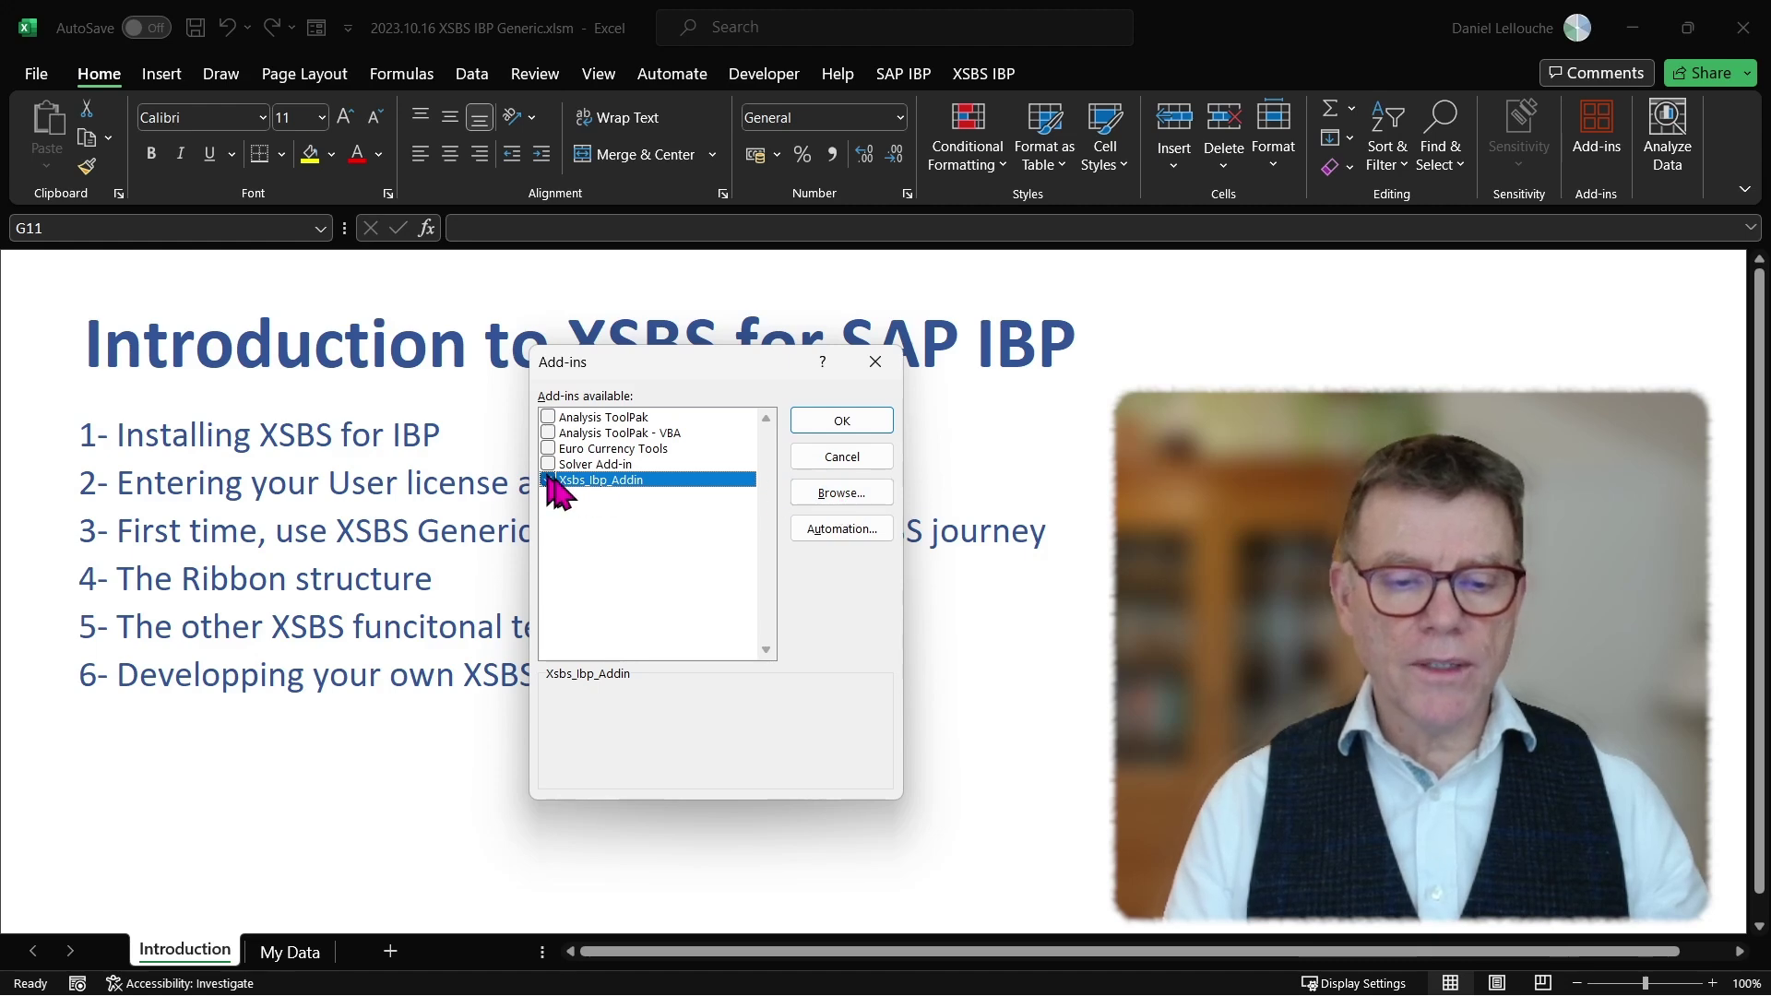
left_click(860, 423)
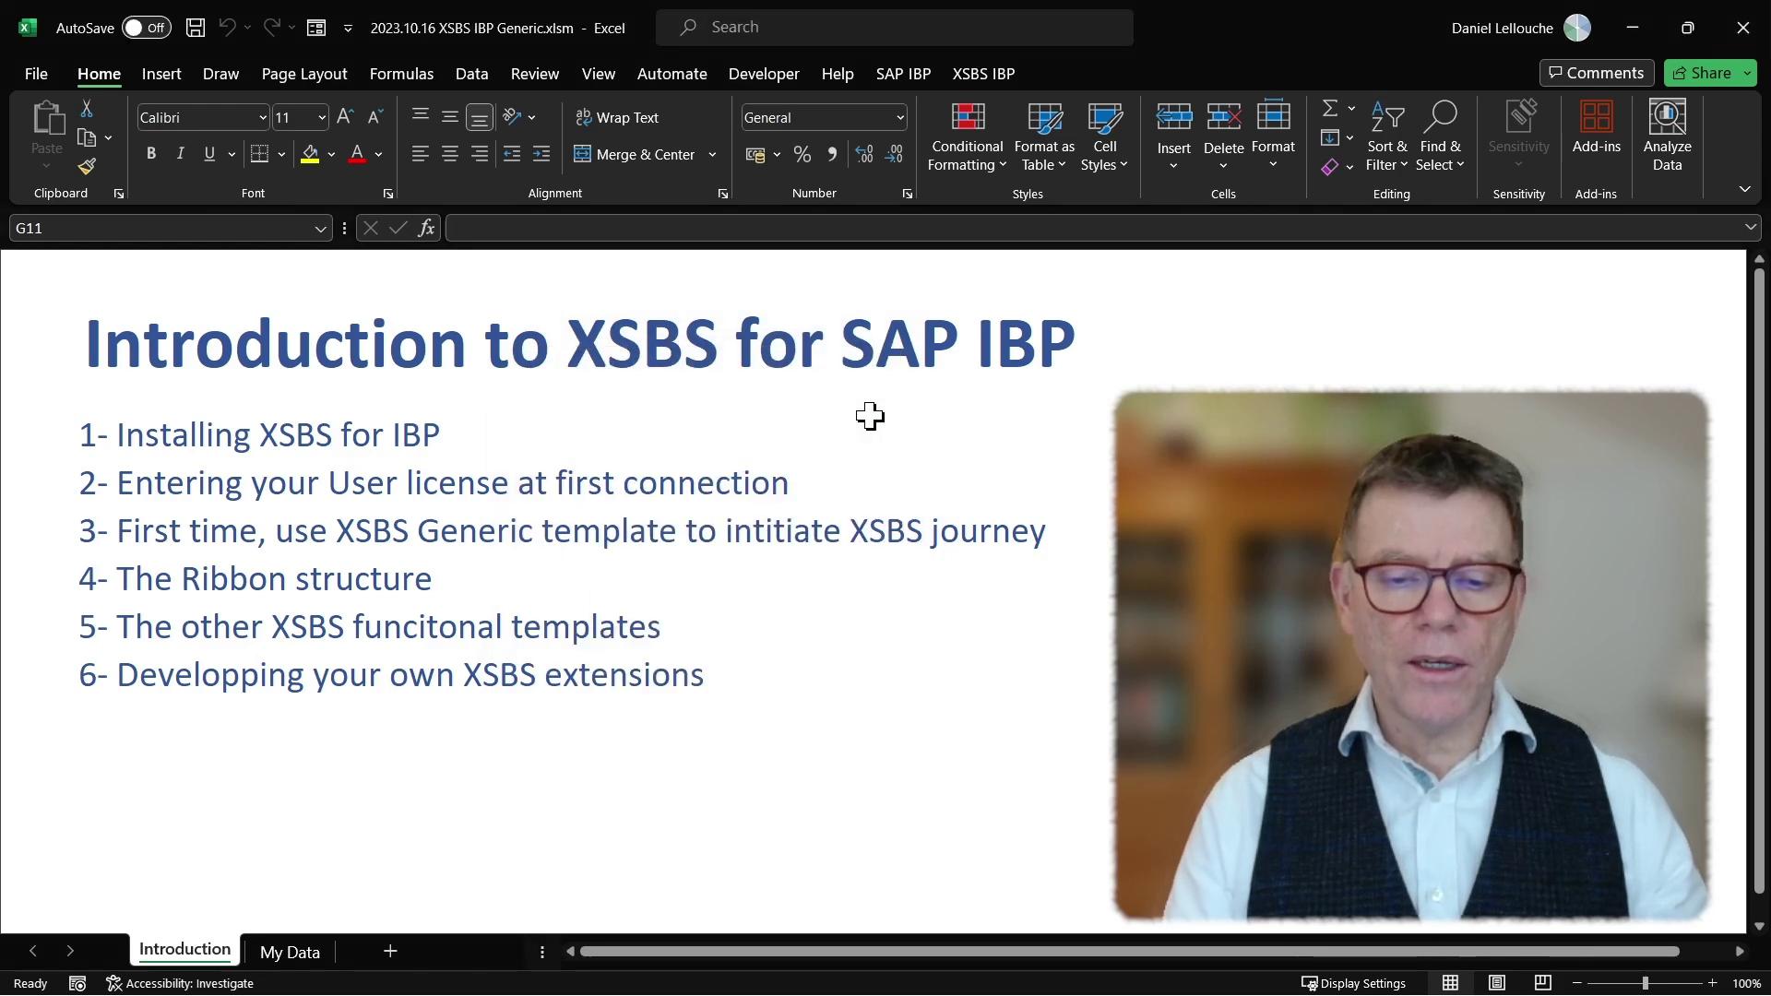
left_click(1005, 81)
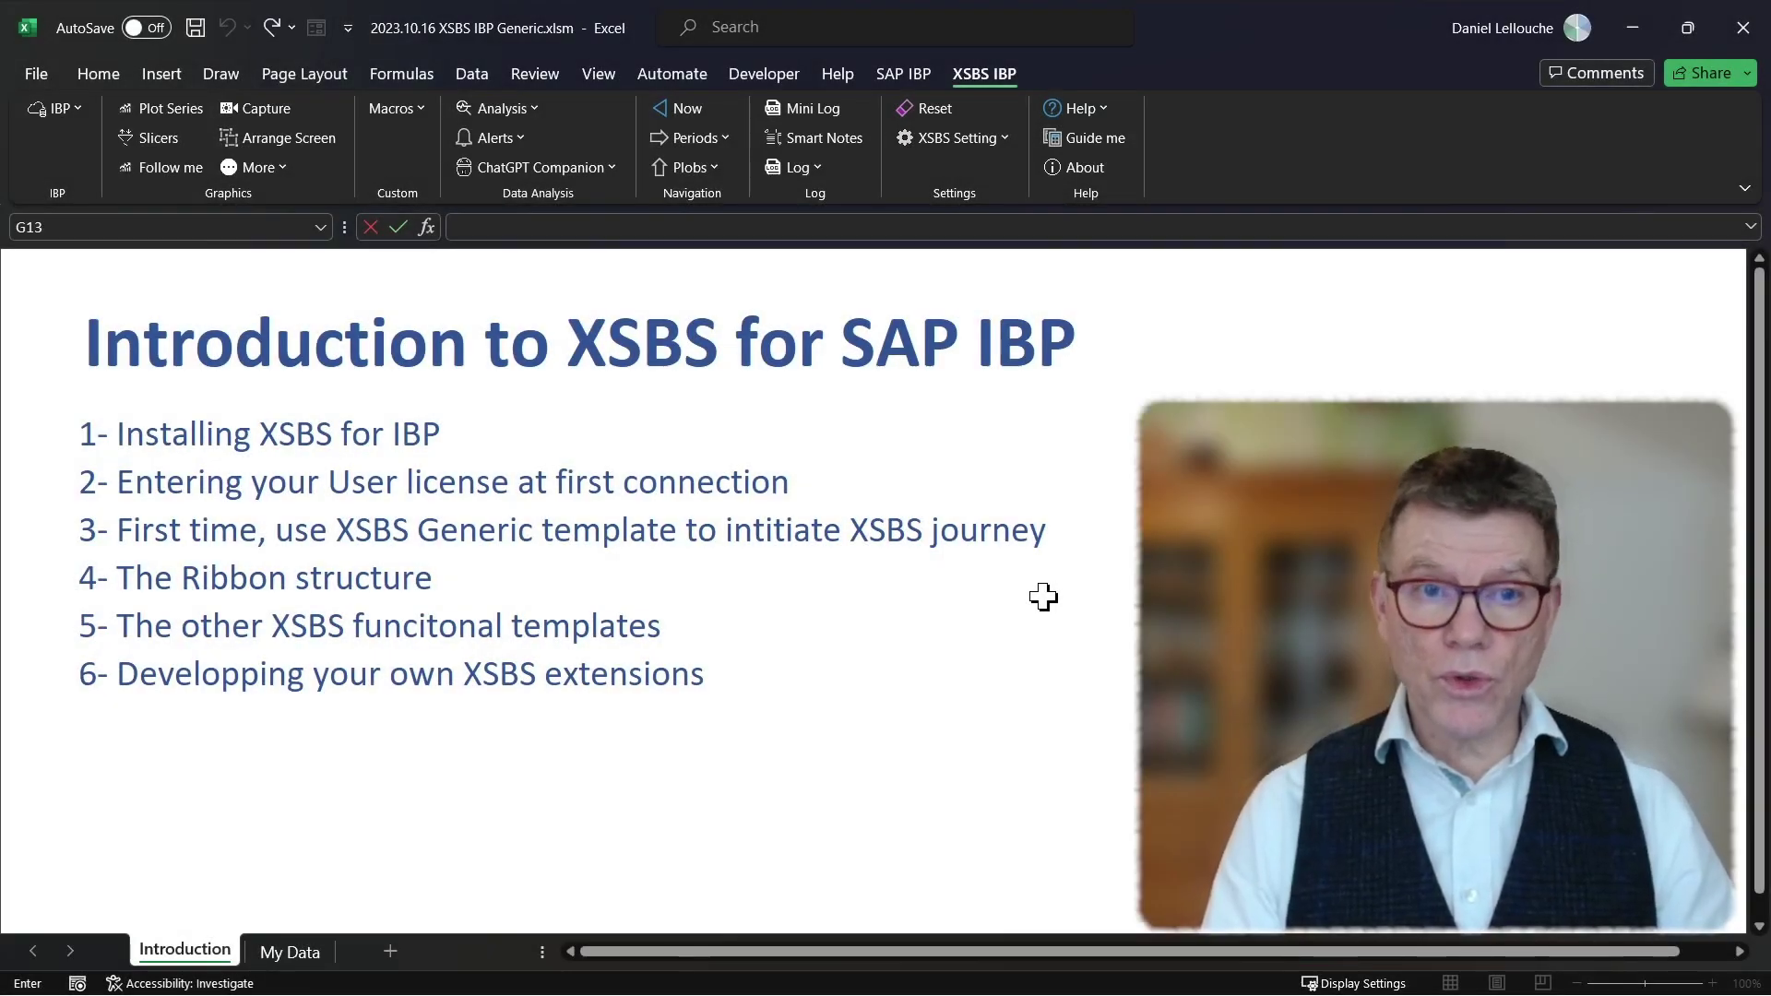
Copy the license key from the XSBS for IBP credential email and return to Excel
key("alt+Tab")
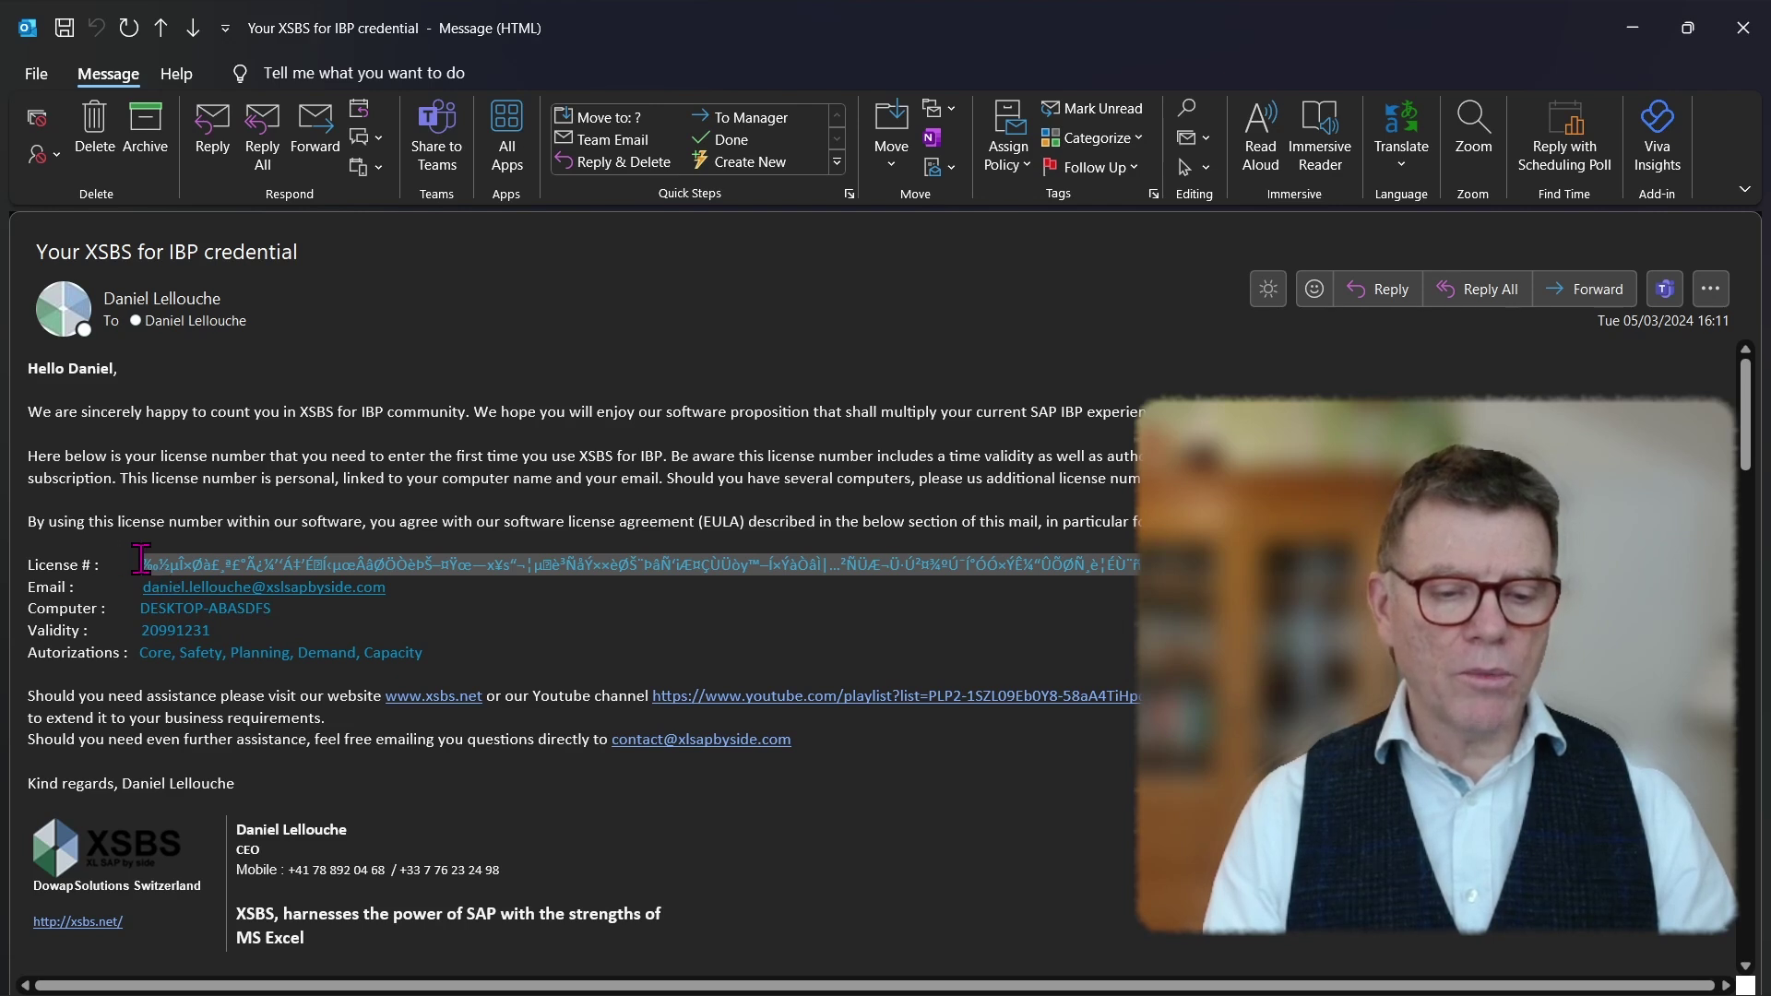
left_click_drag(141, 559, 1129, 559)
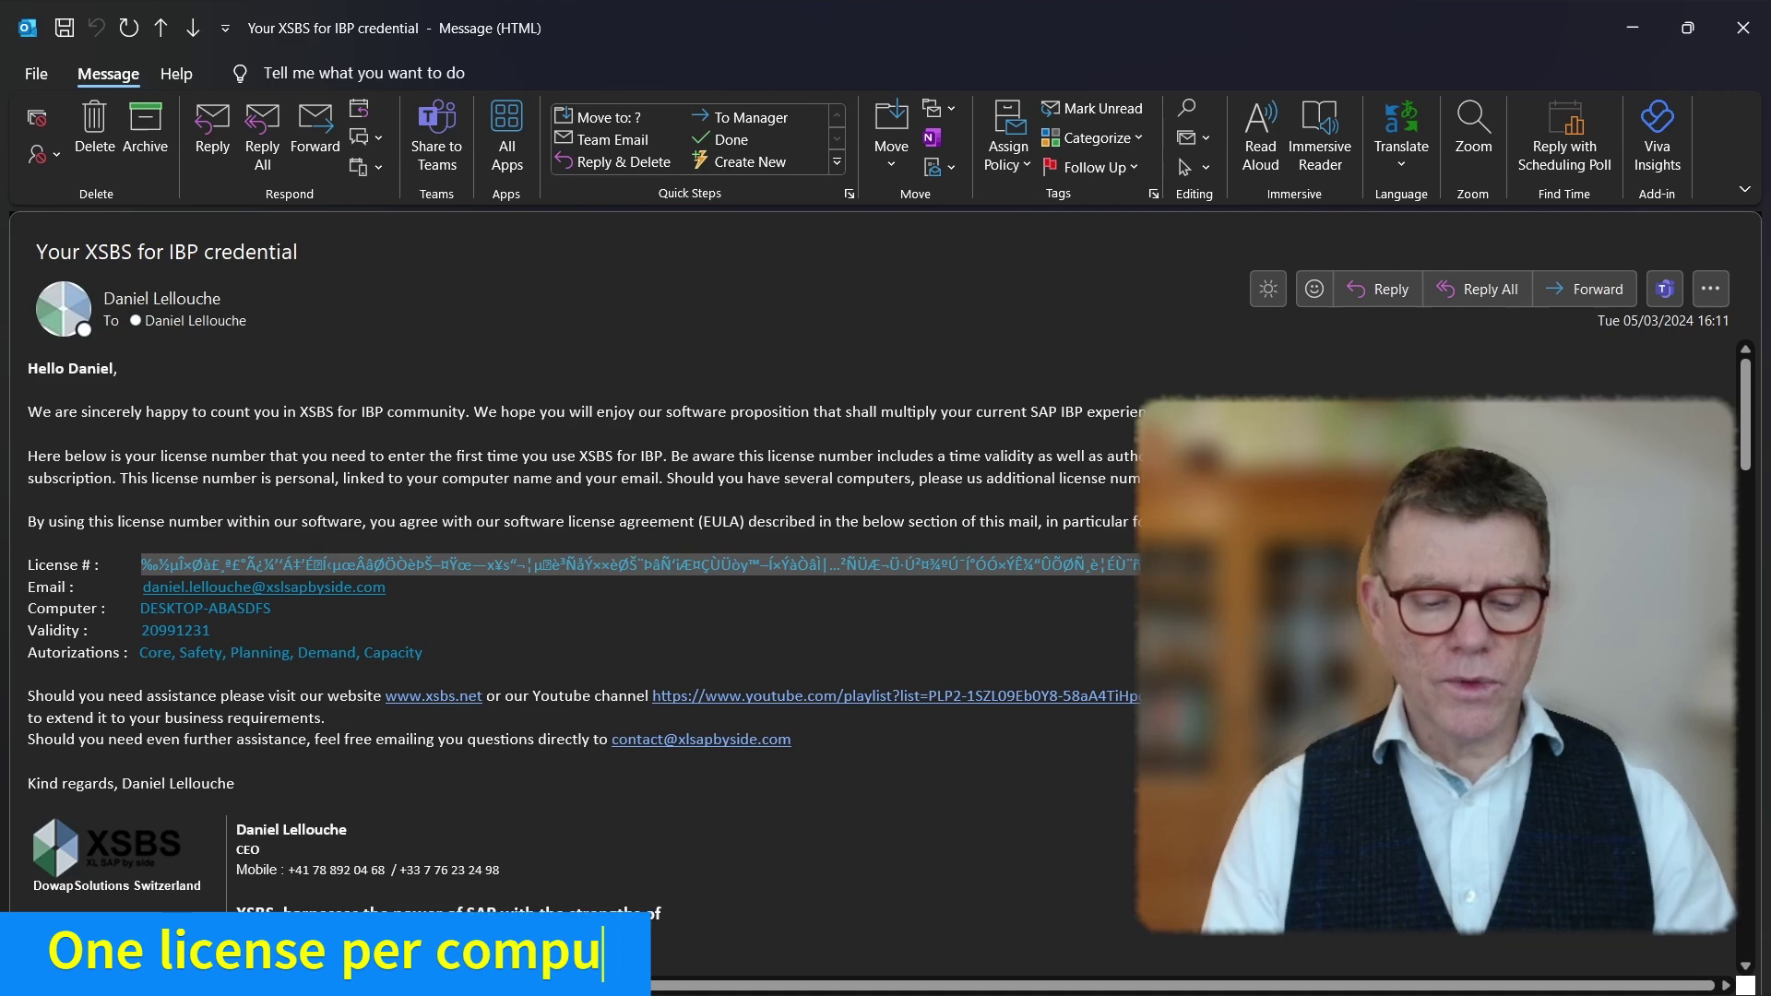
key("alt+Tab")
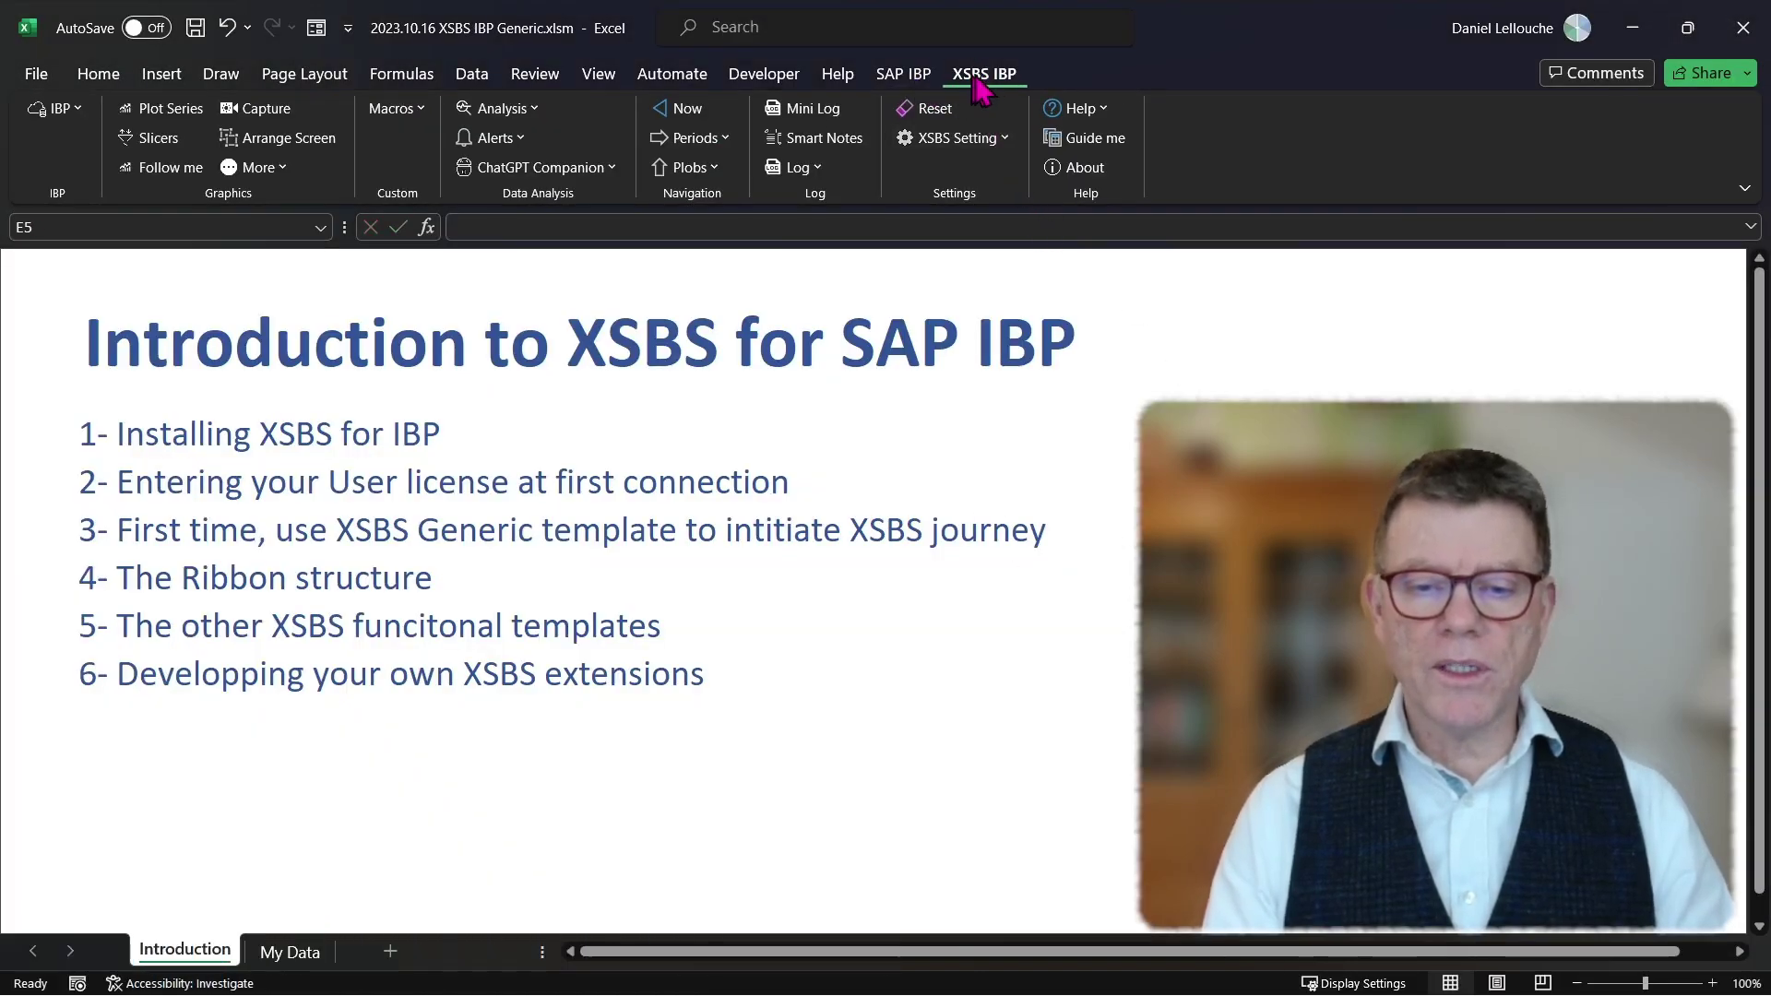
Paste the copied key into the XSBS license setting under XSBS Setting and confirm it
left_click(1005, 151)
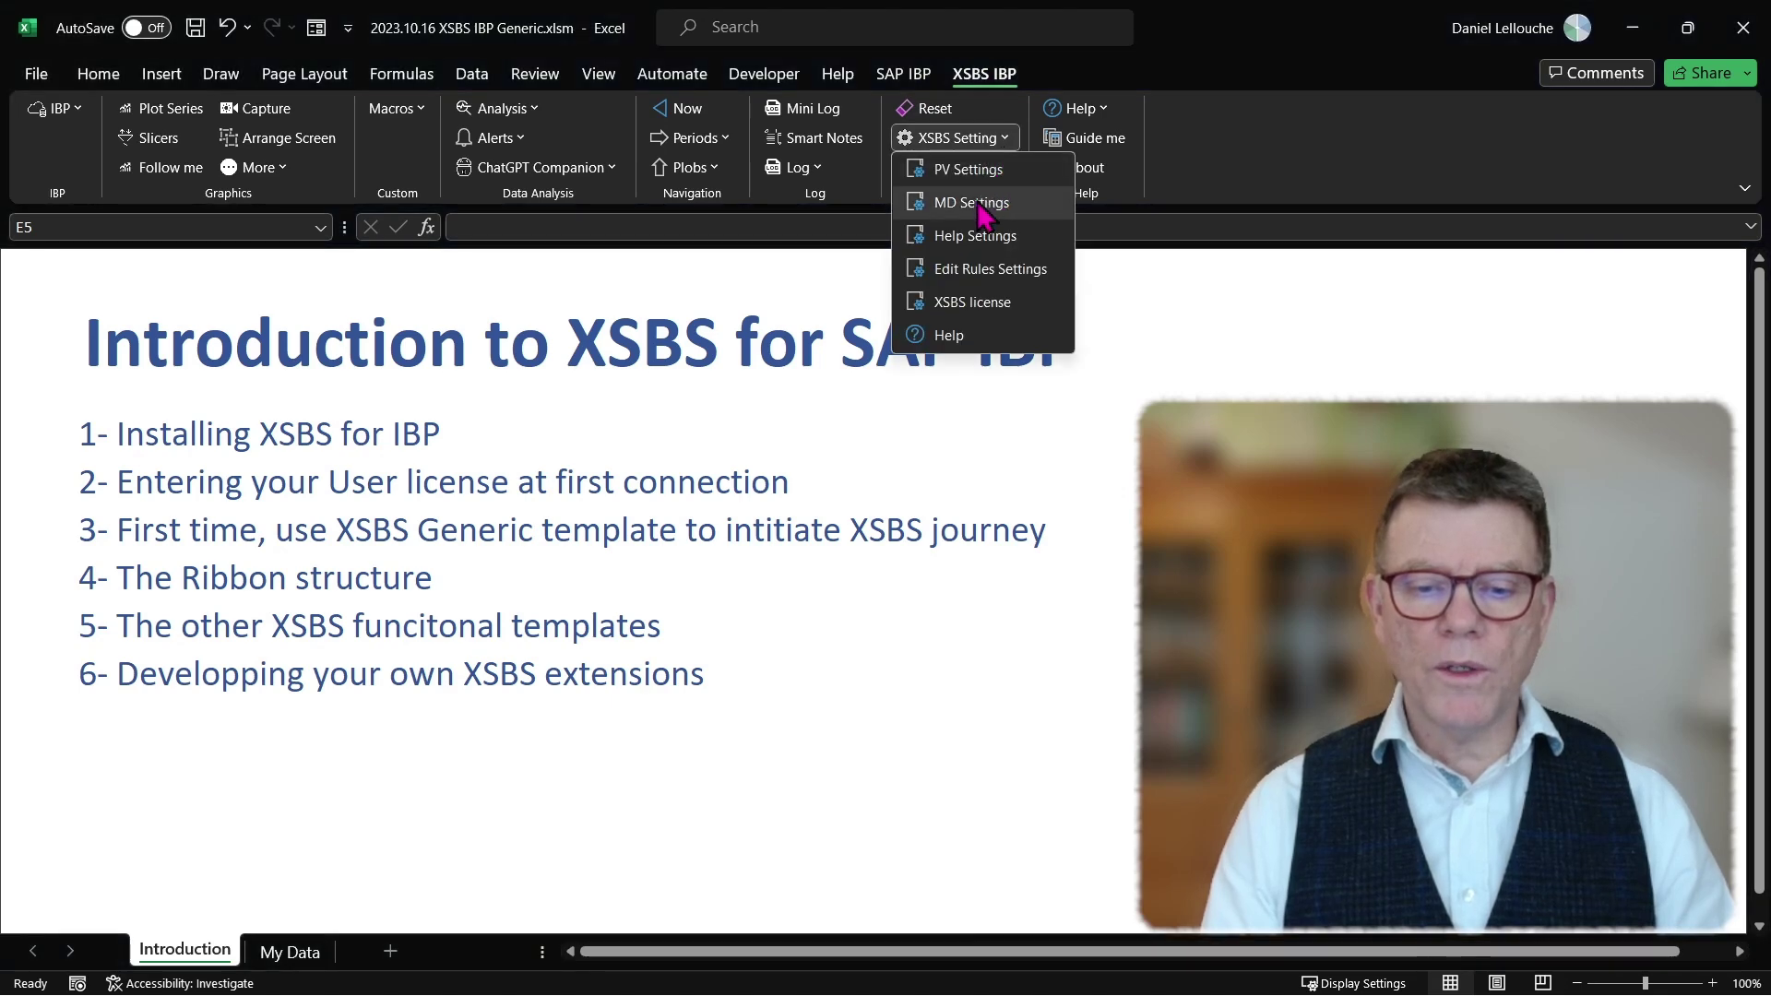
left_click(965, 304)
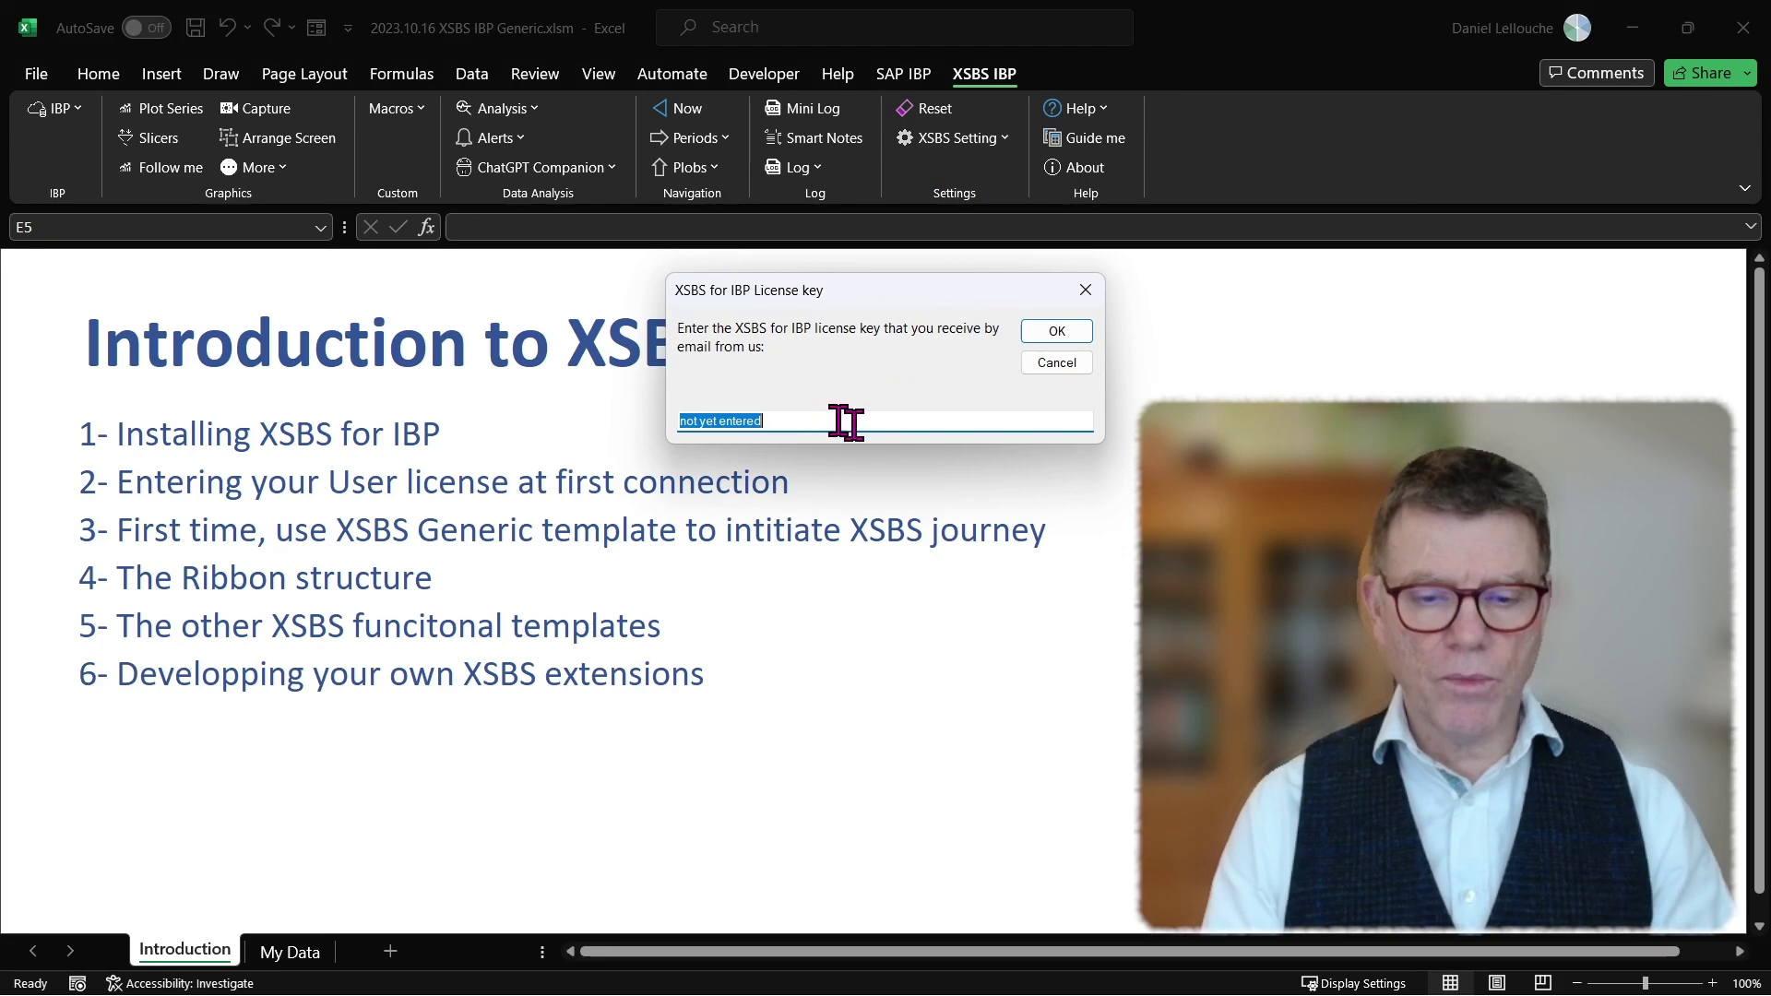
key("ctrl+v")
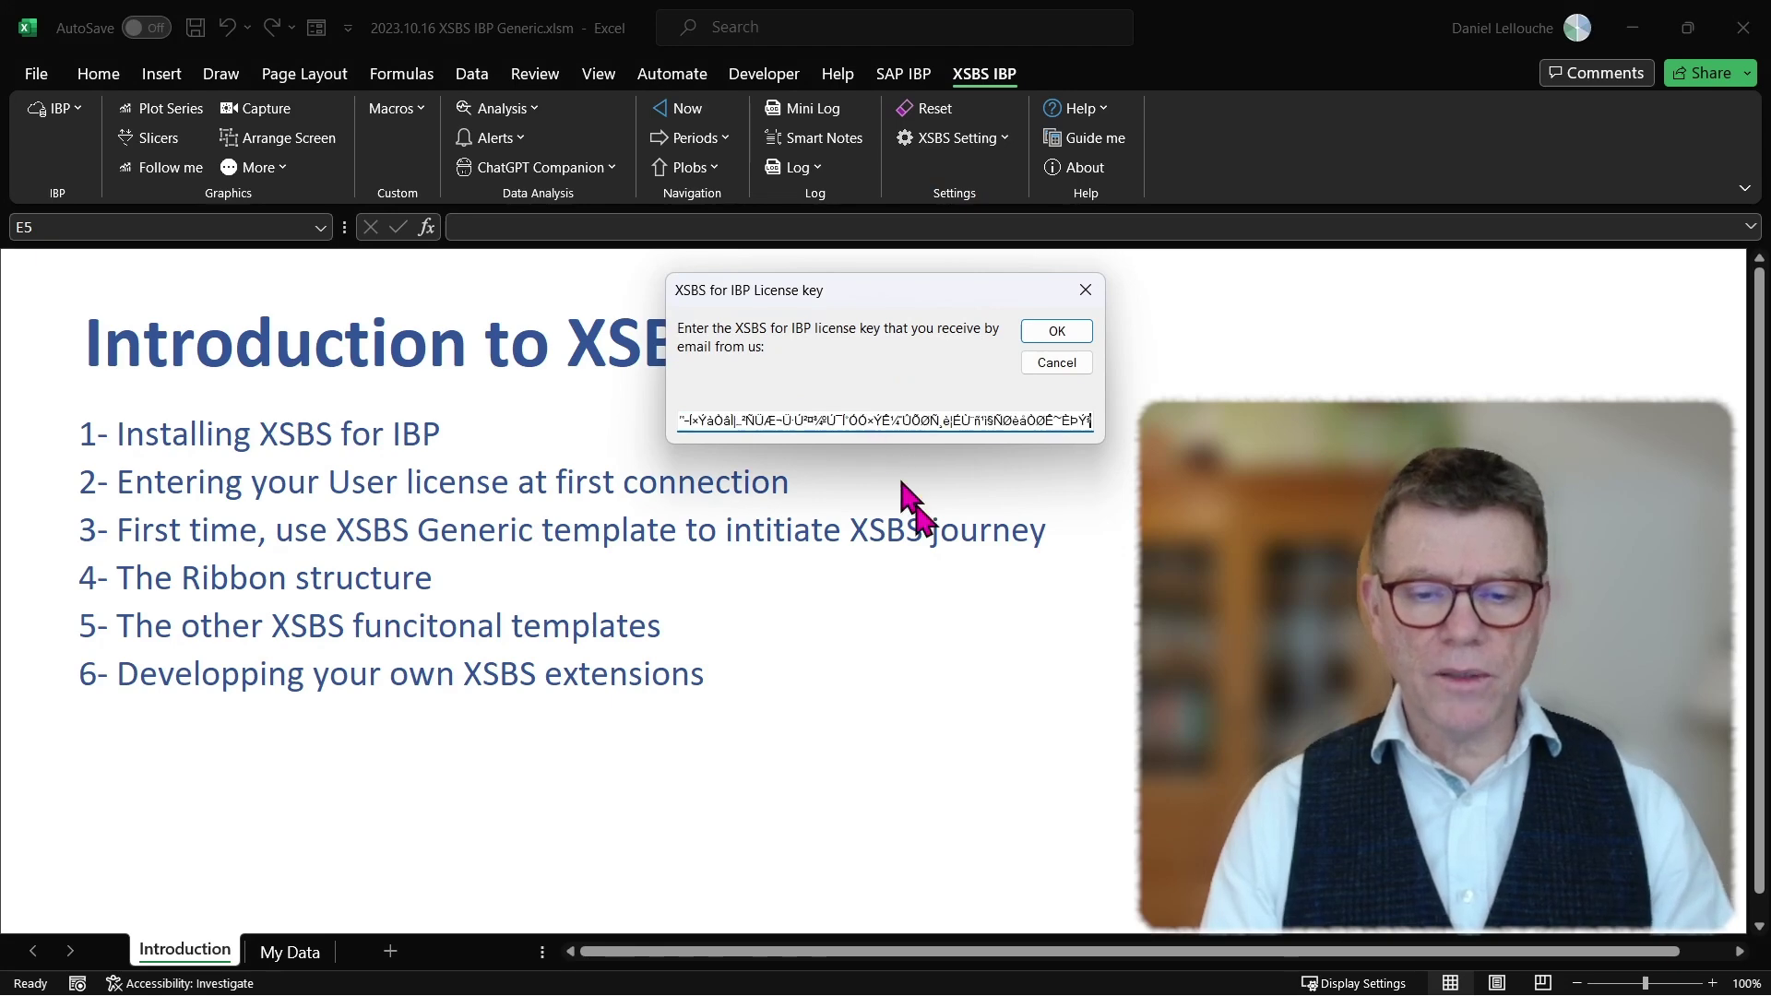
left_click(1070, 330)
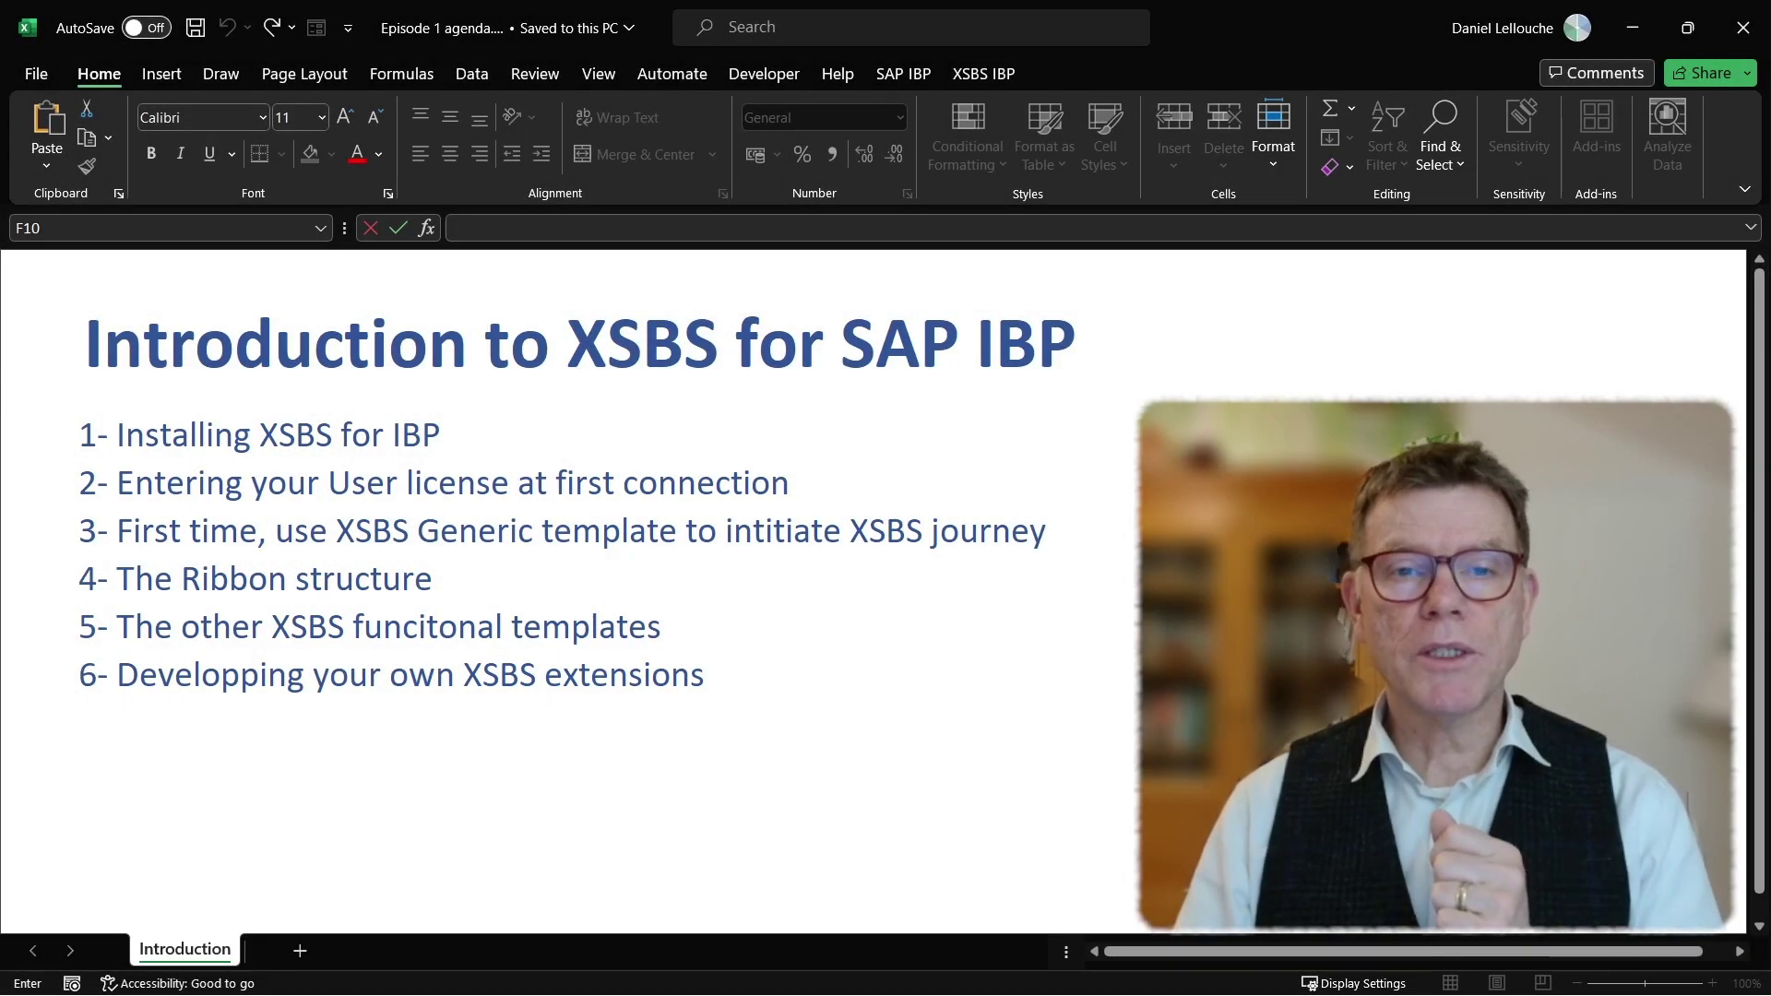
key("alt+Tab")
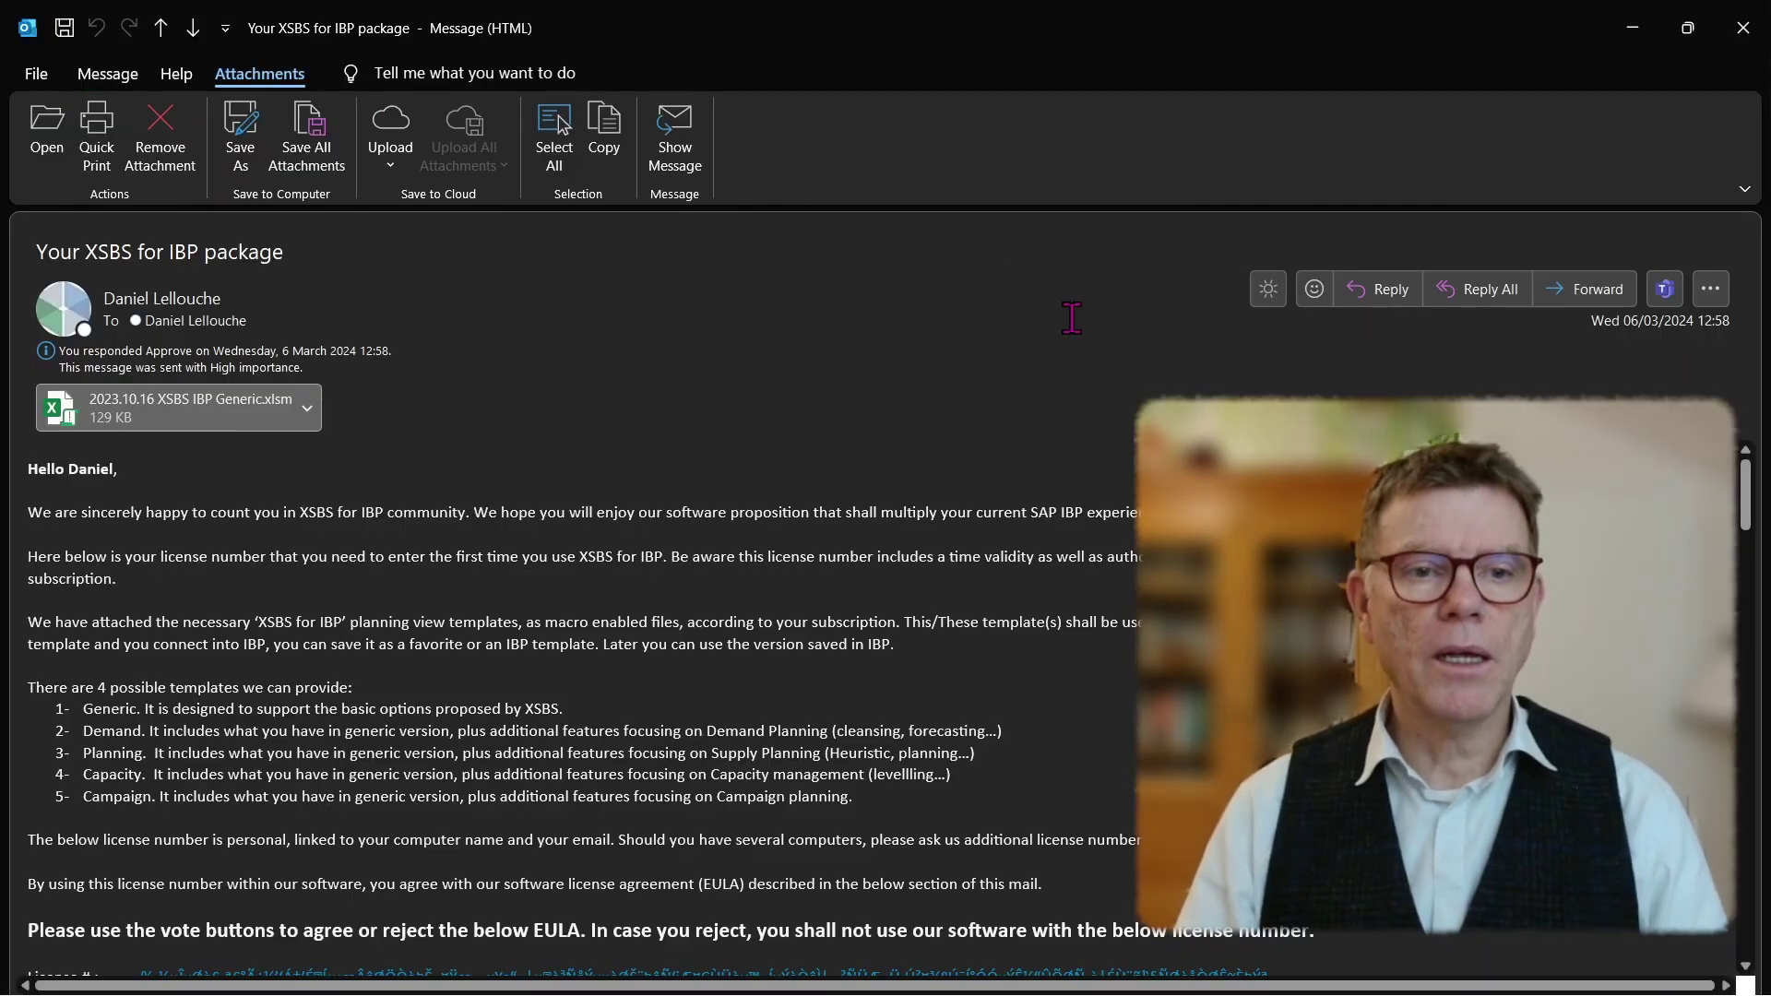
left_click(308, 412)
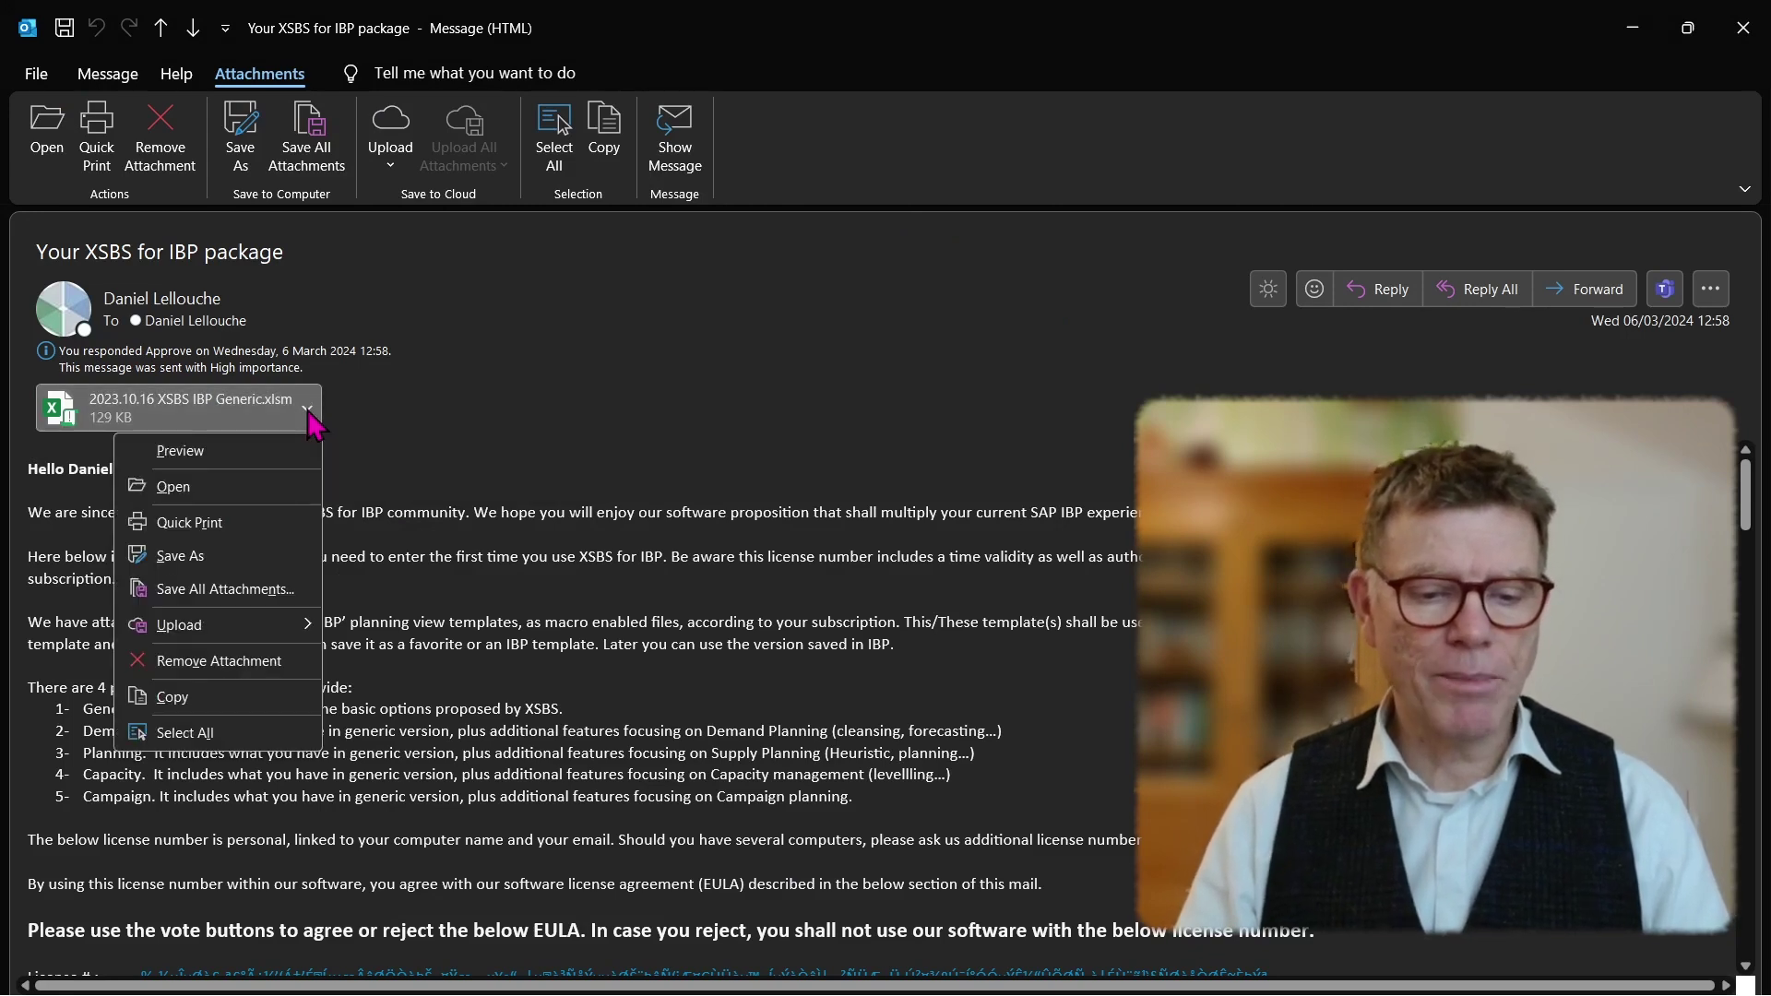
left_click(364, 593)
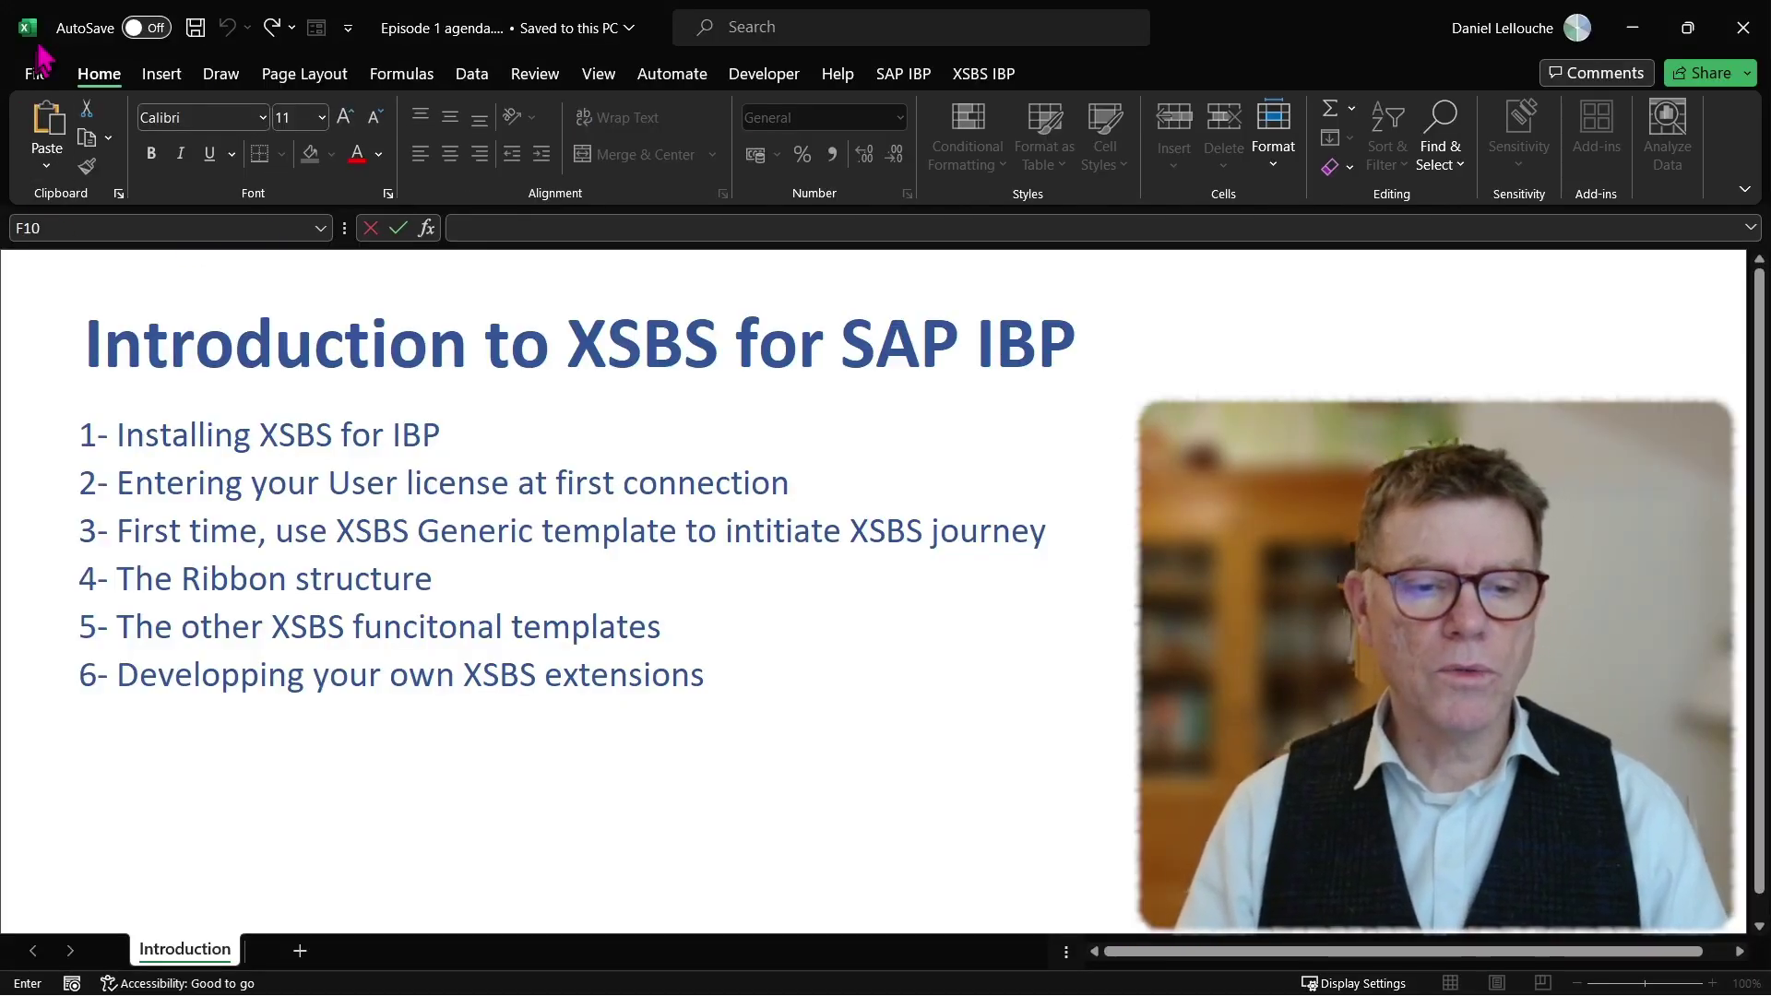
Open 2023.10.16 XSBS IBP Generic.xlsm from the recent workbooks list
left_click(37, 76)
left_click(67, 223)
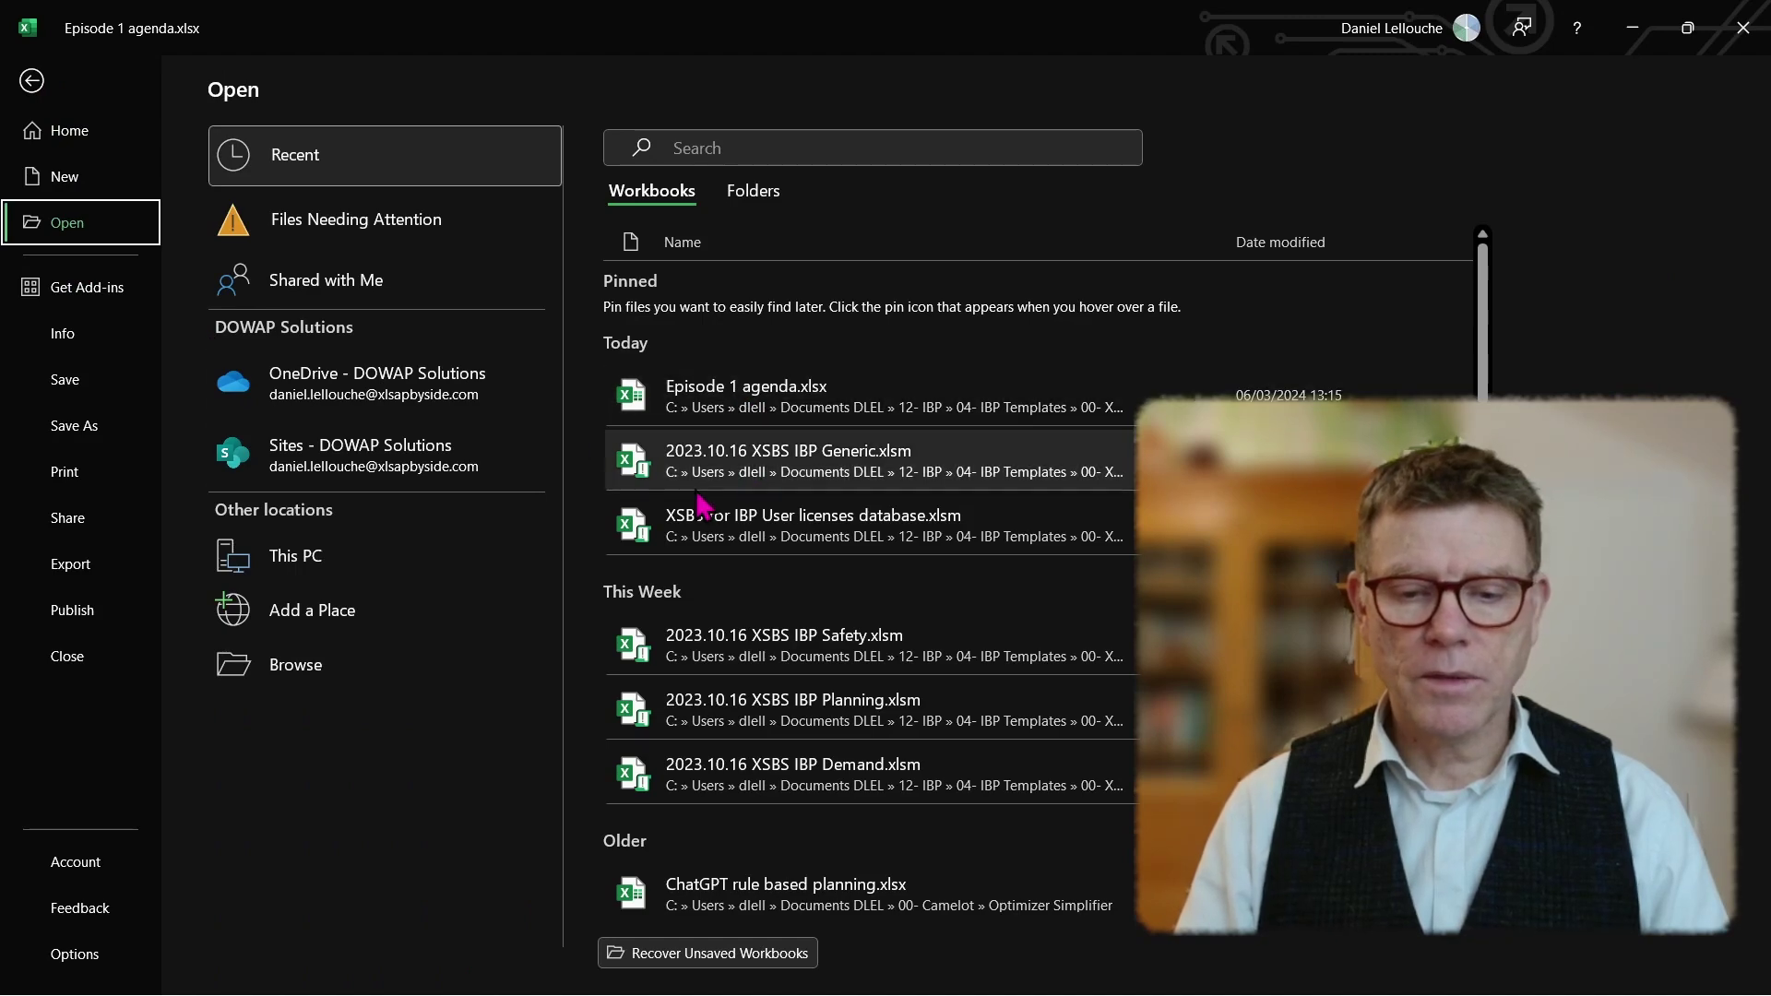
left_click(754, 472)
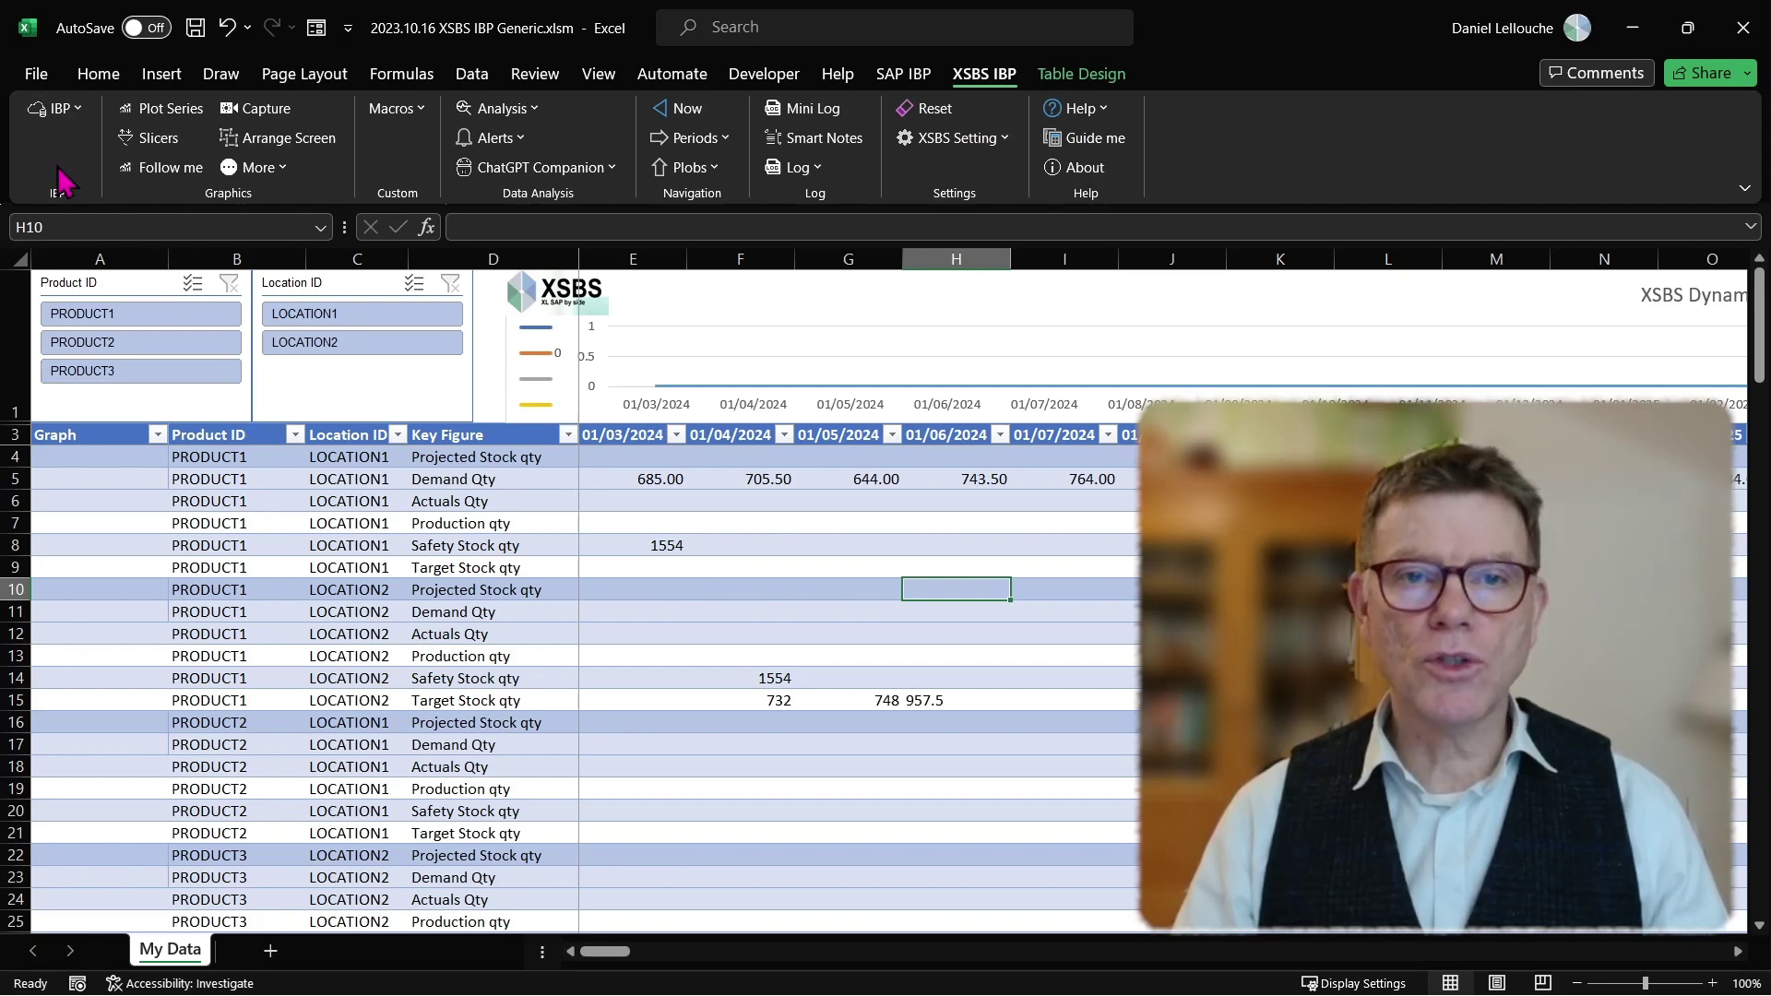
Log on to the DLE SAP IBP system from the XSBS IBP connection commands
left_click(904, 75)
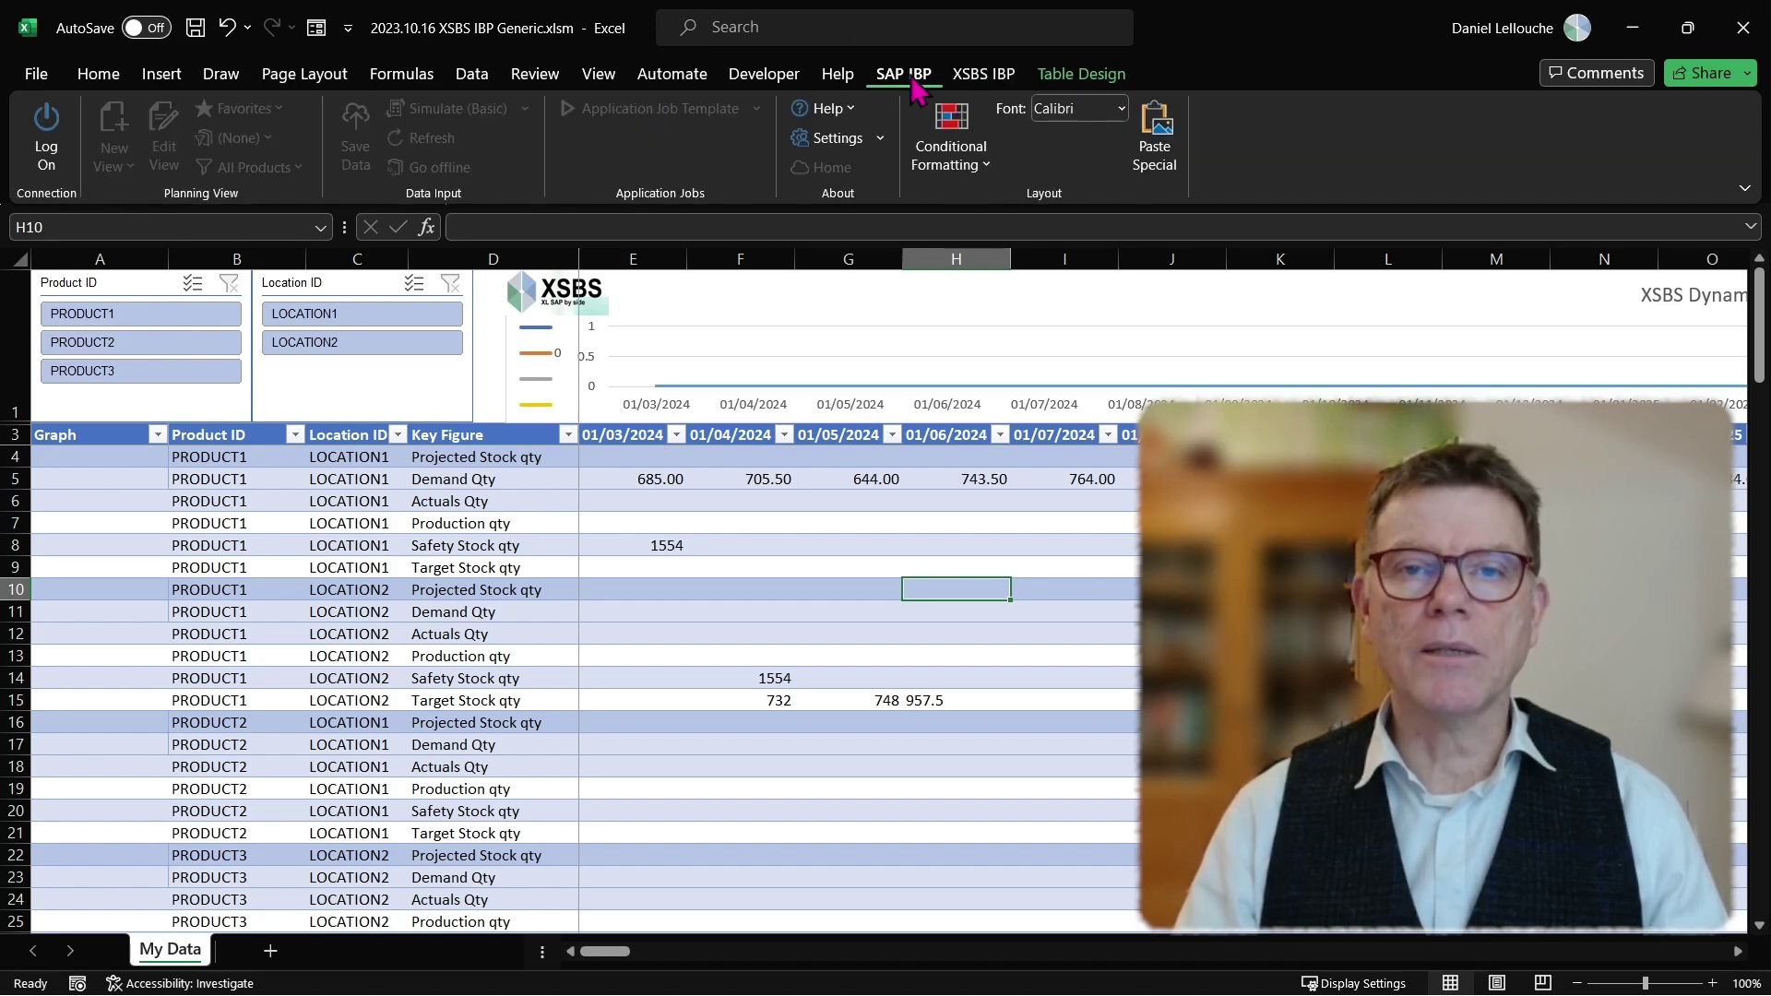
left_click(979, 82)
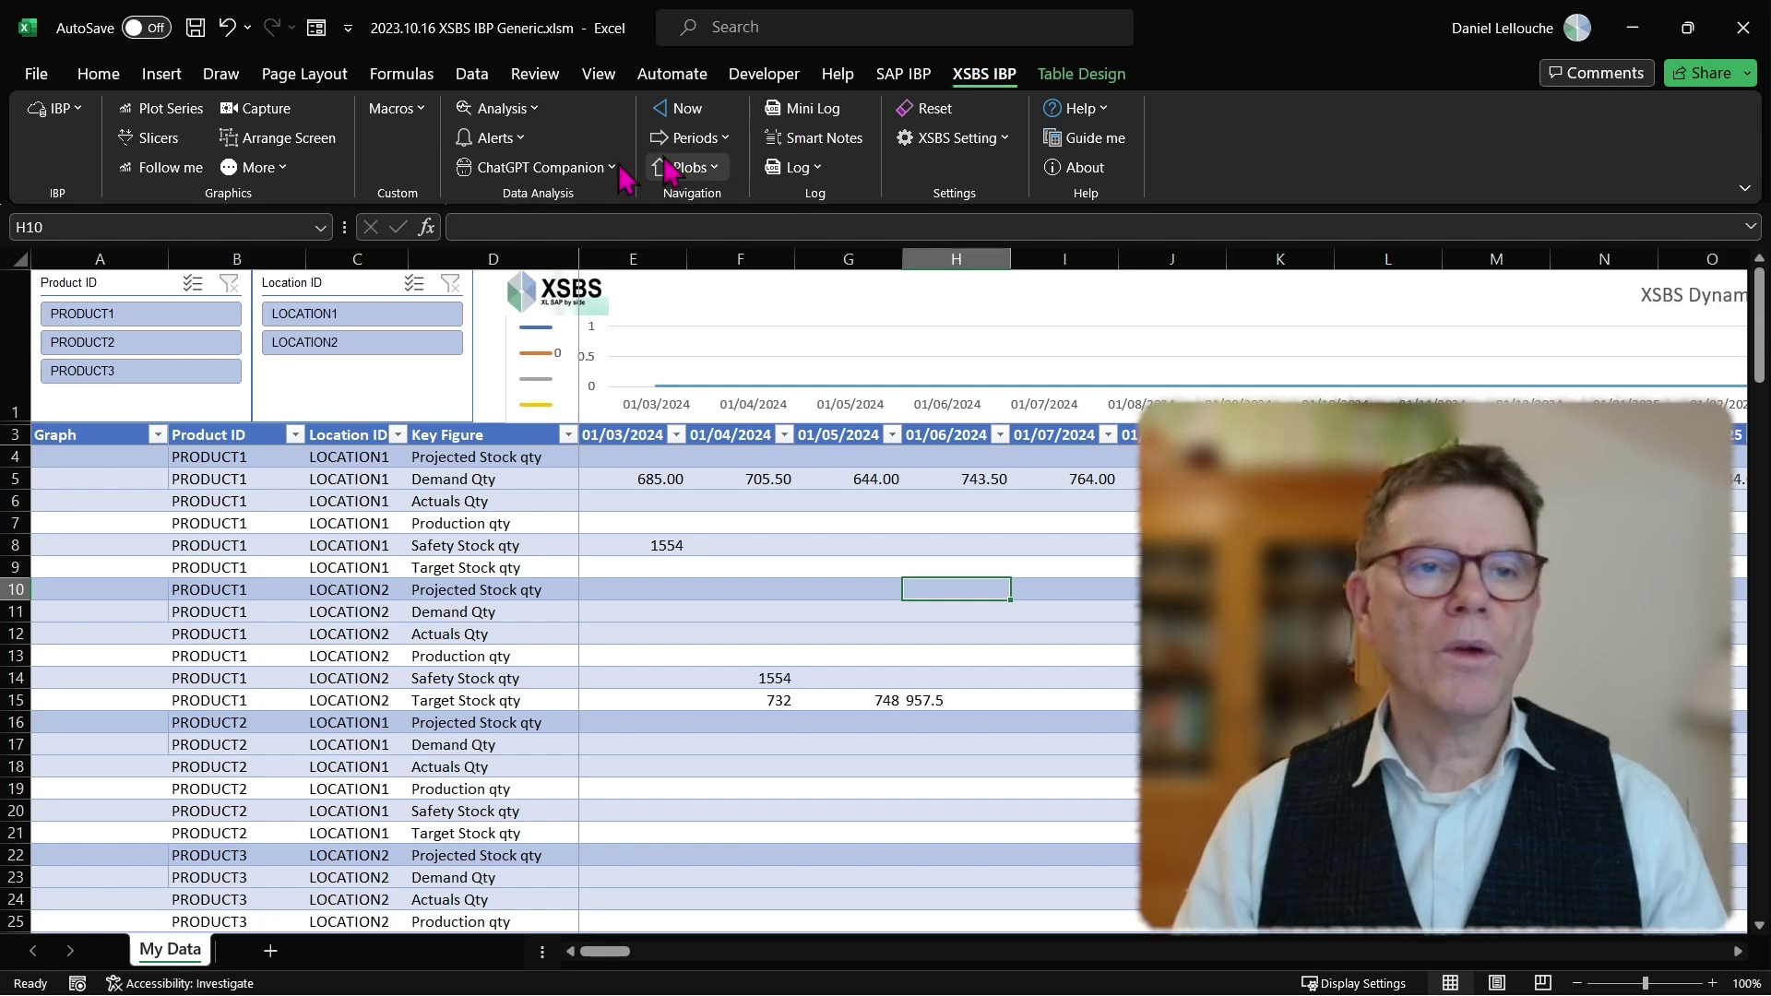
left_click(63, 109)
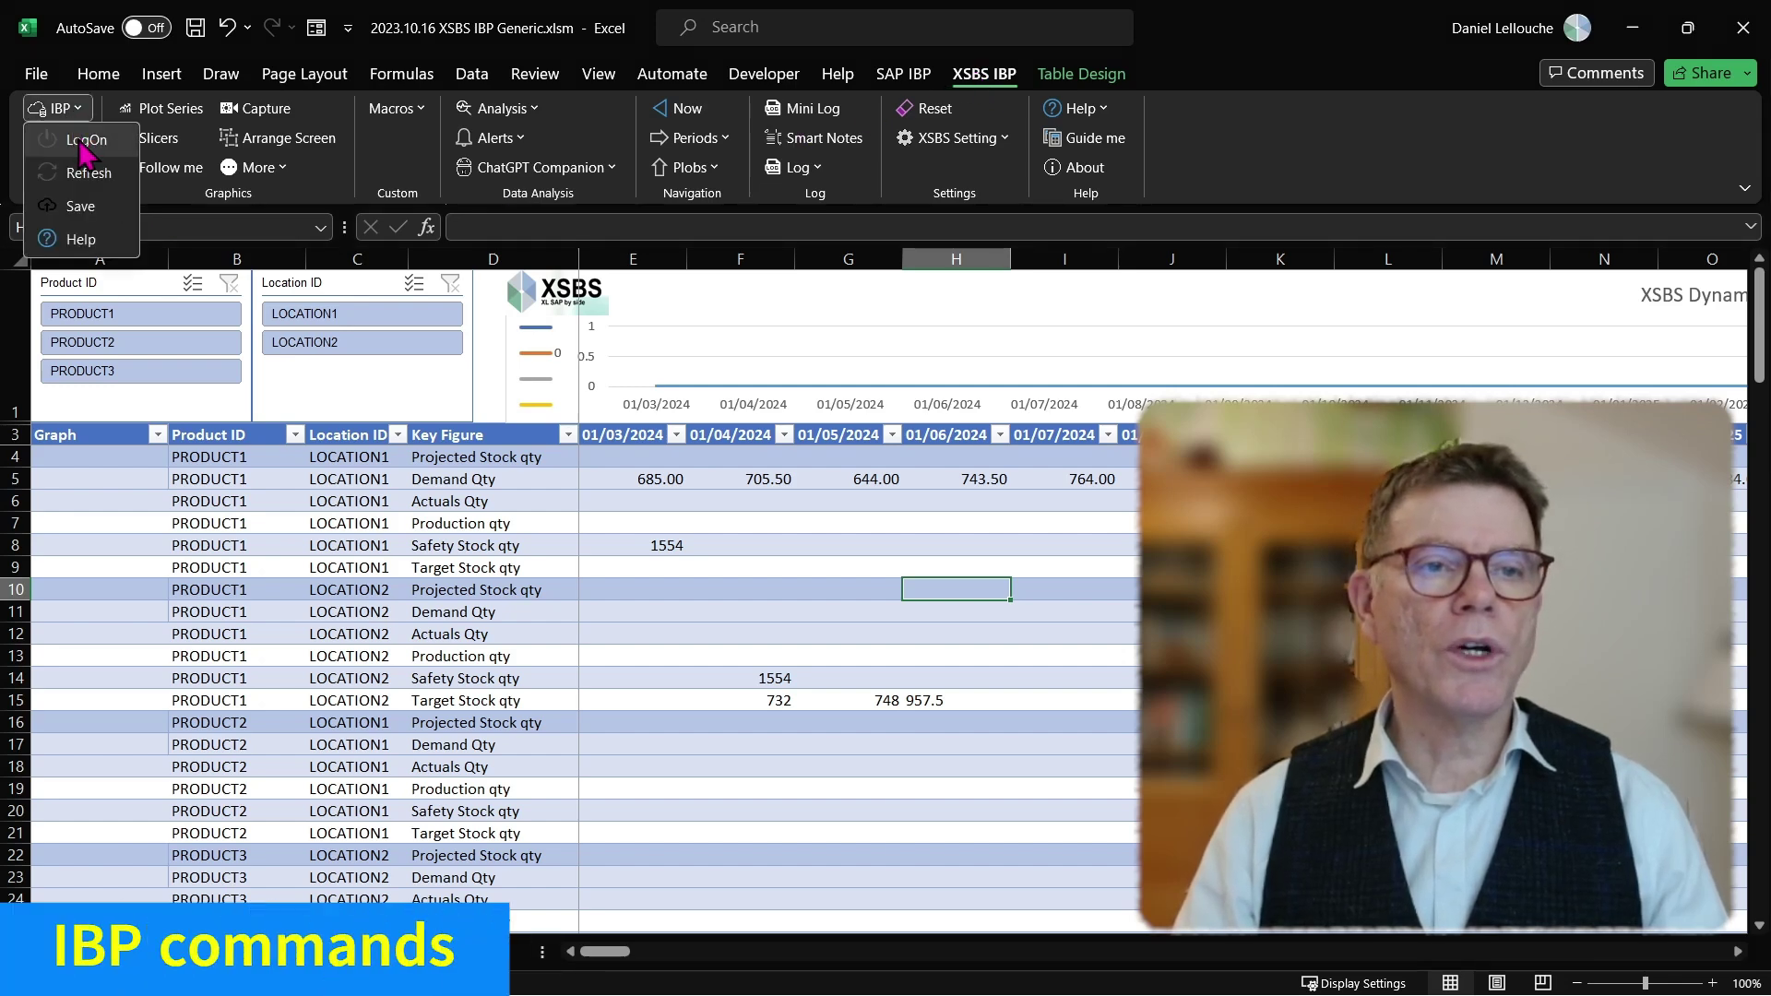
left_click(81, 139)
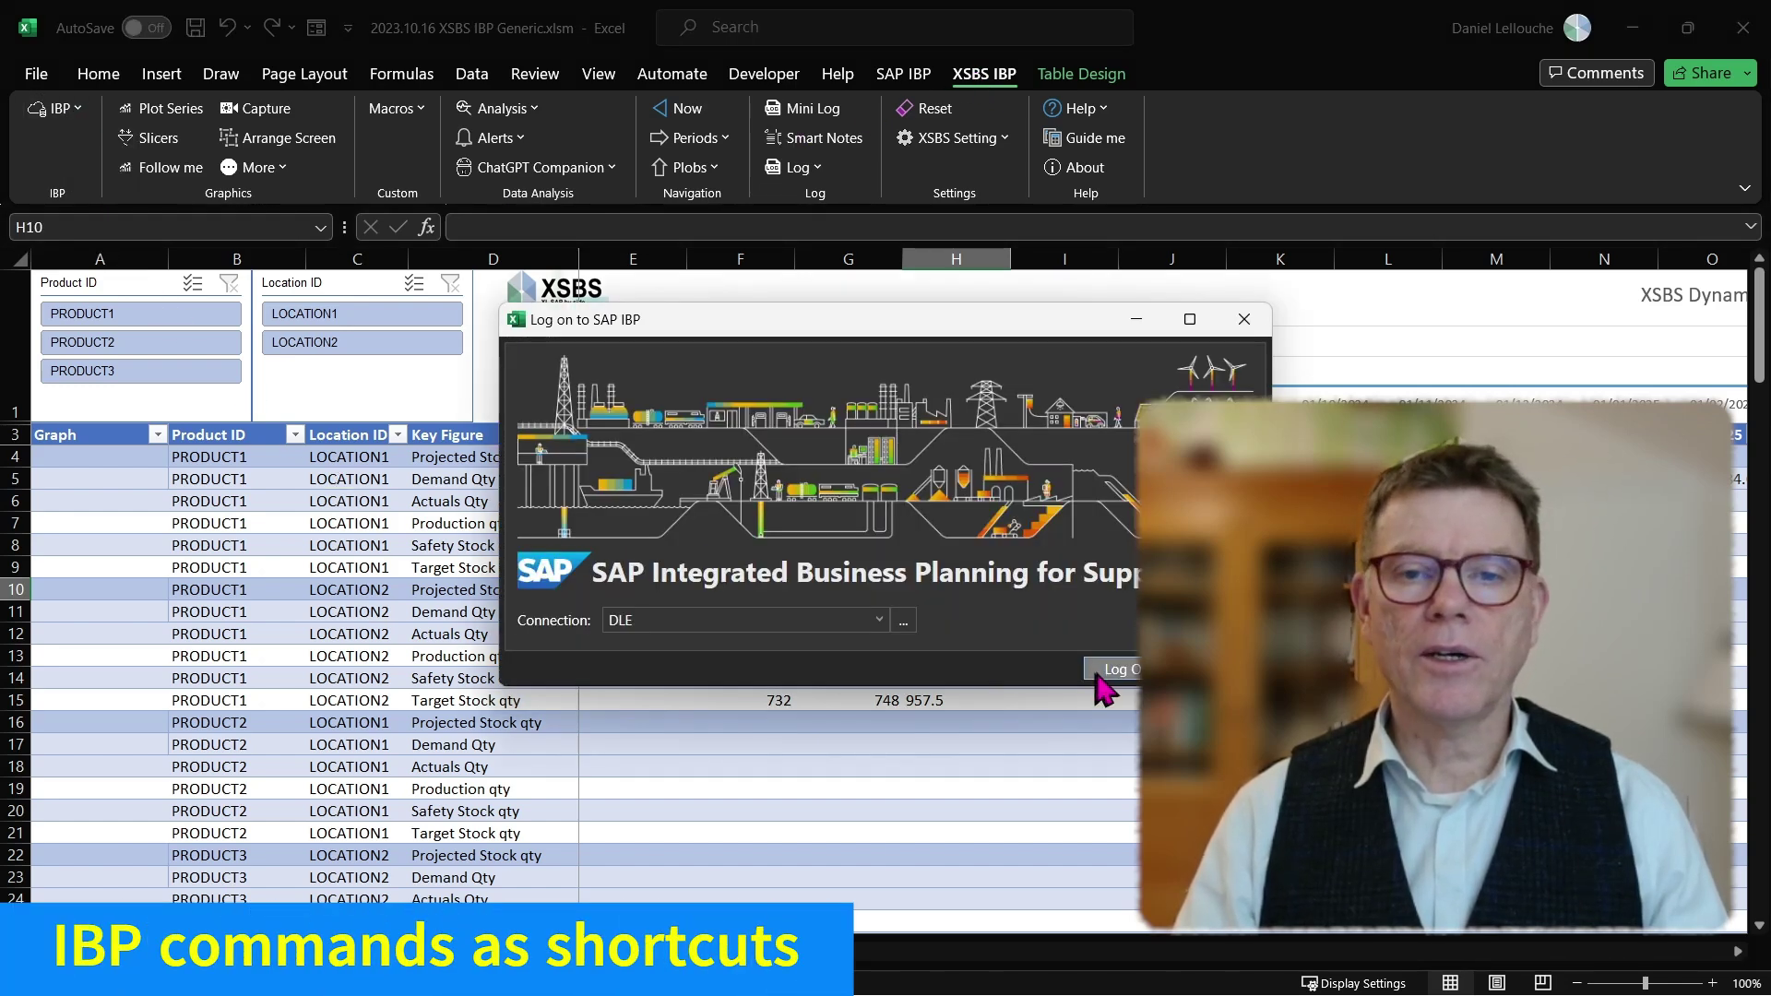
left_click(1107, 671)
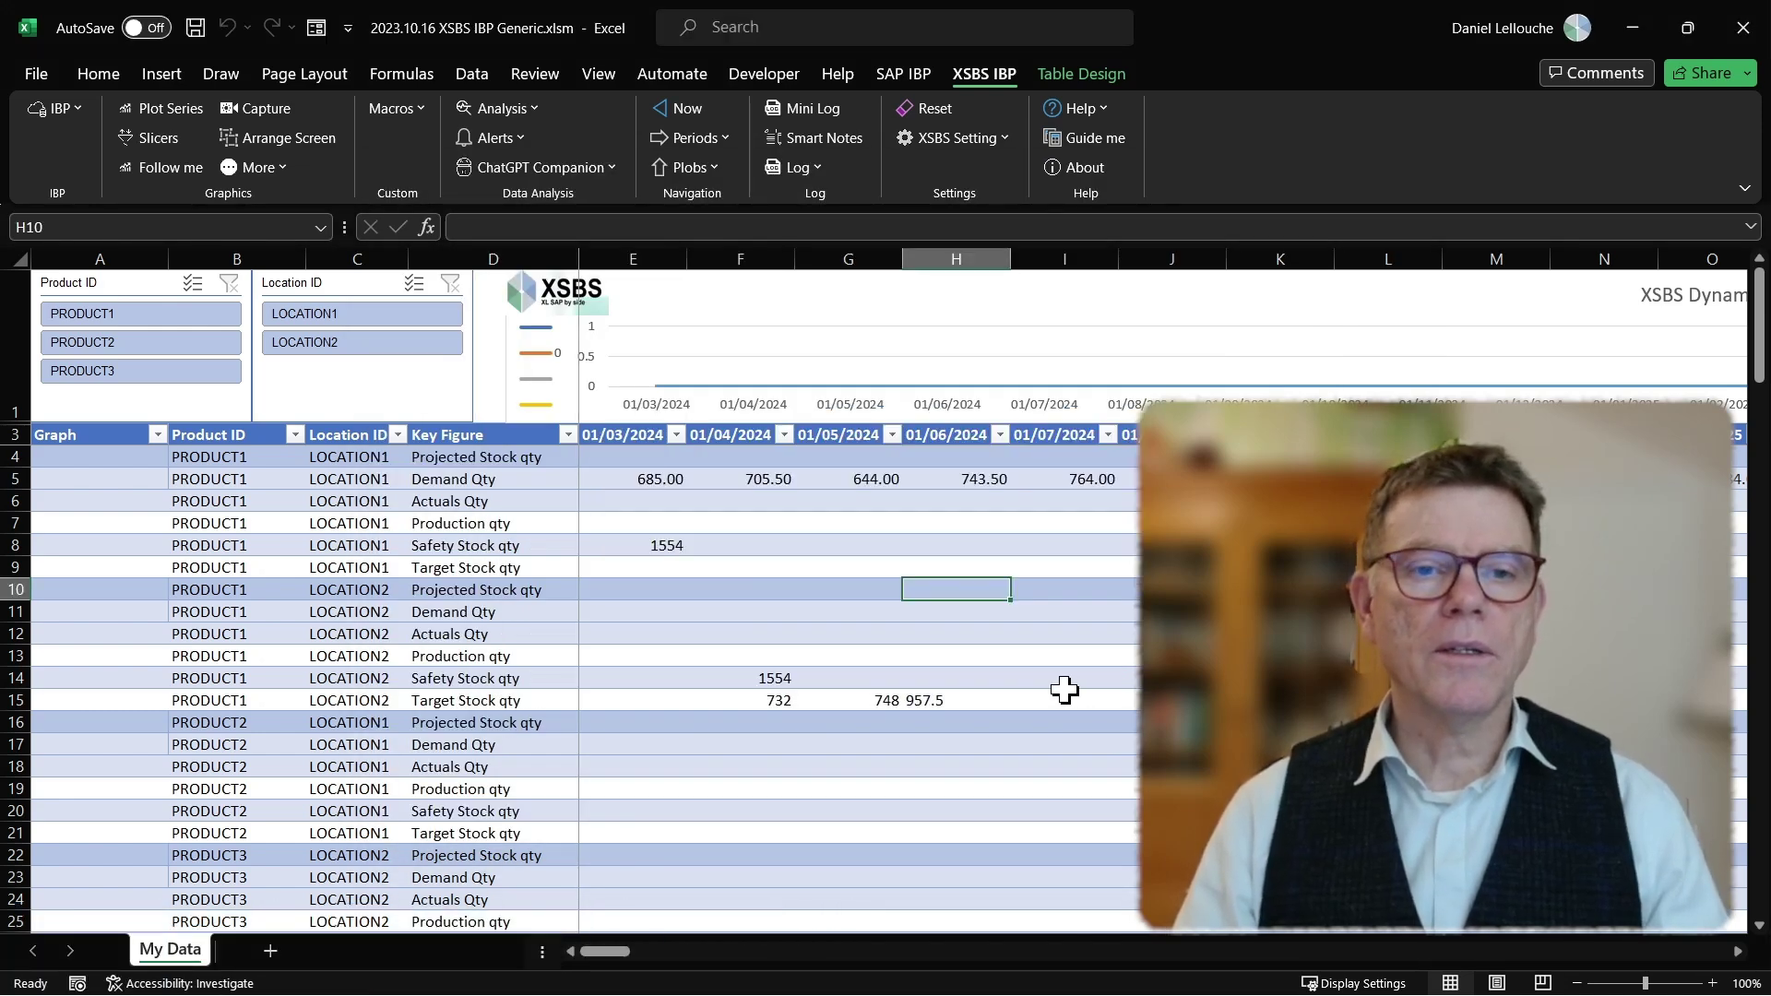
Refresh the planning view from SAP IBP, accepting that unsaved changes are discarded
left_click(718, 517)
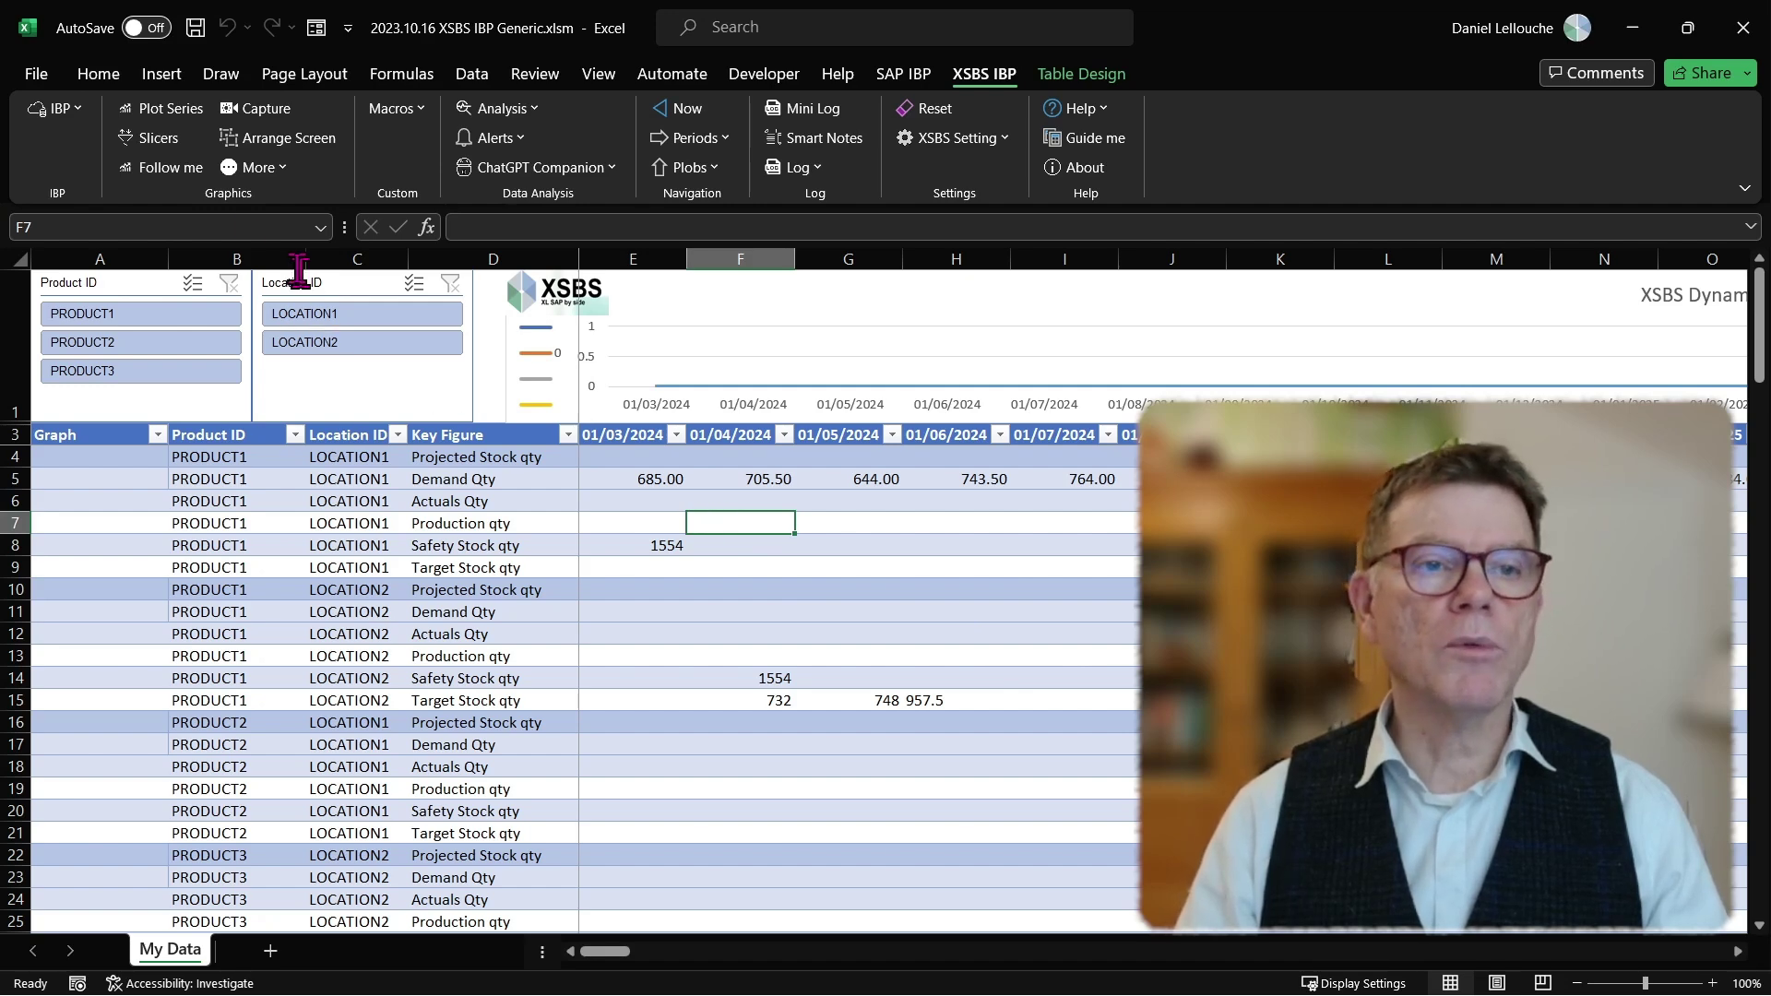
left_click(66, 109)
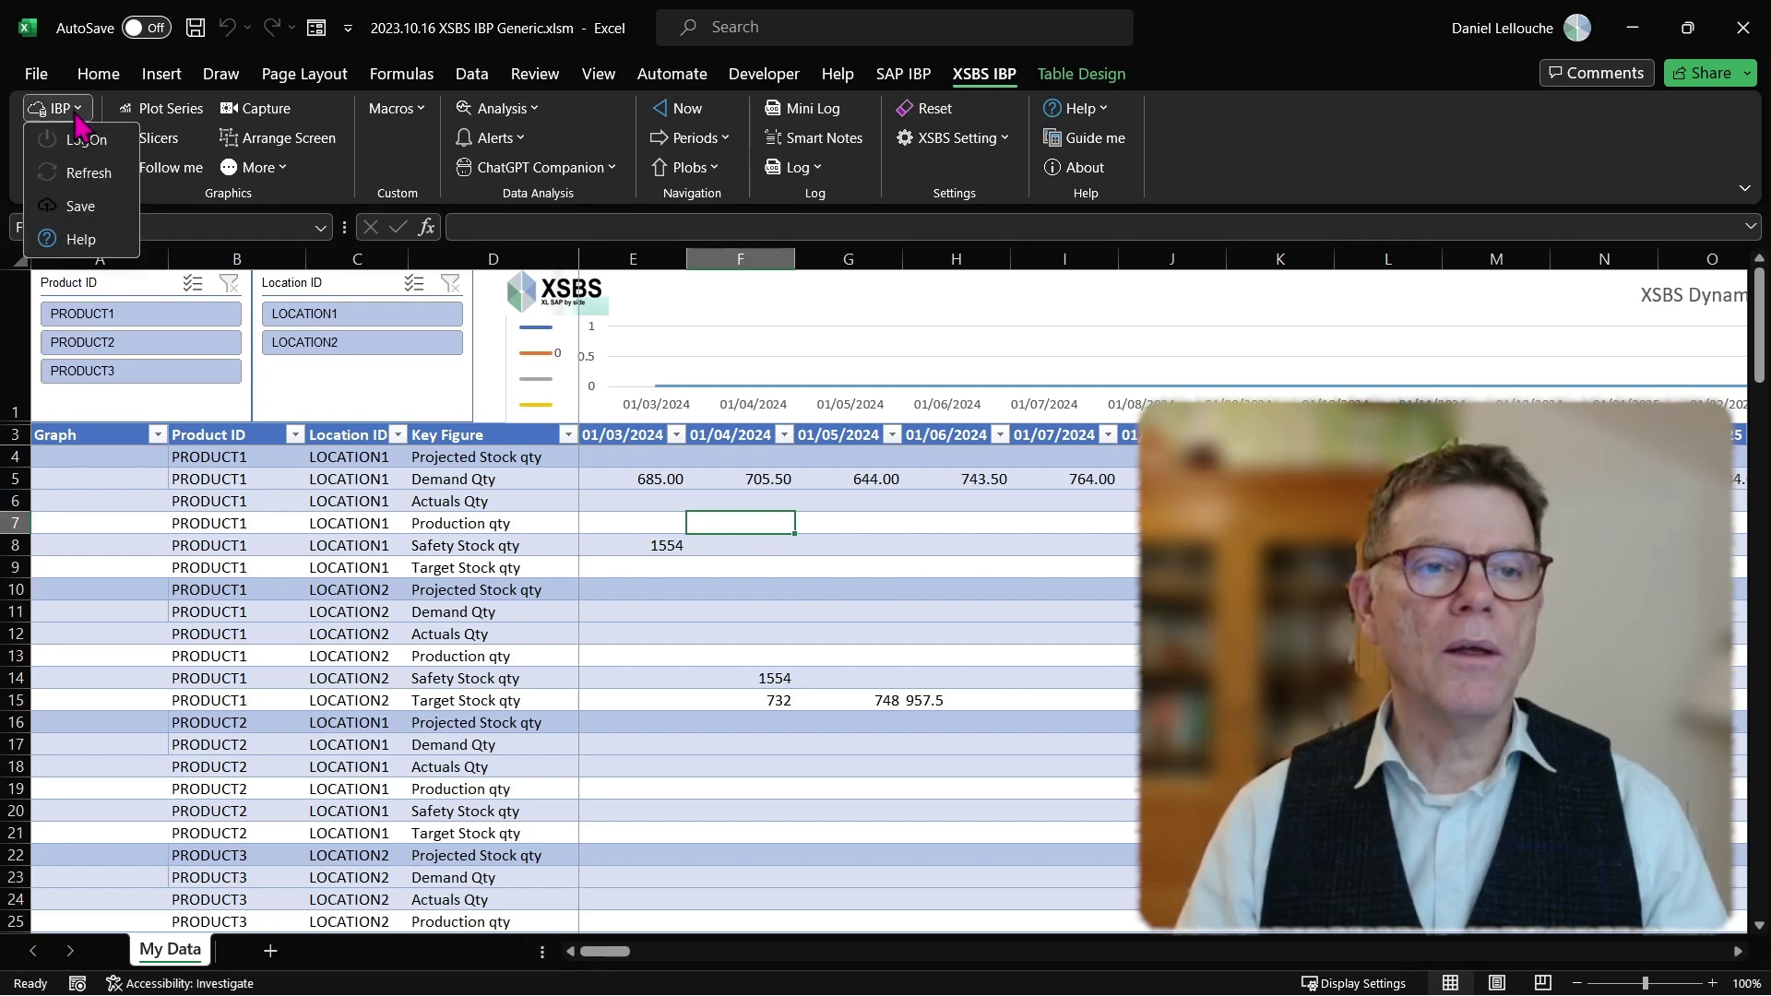
left_click(79, 175)
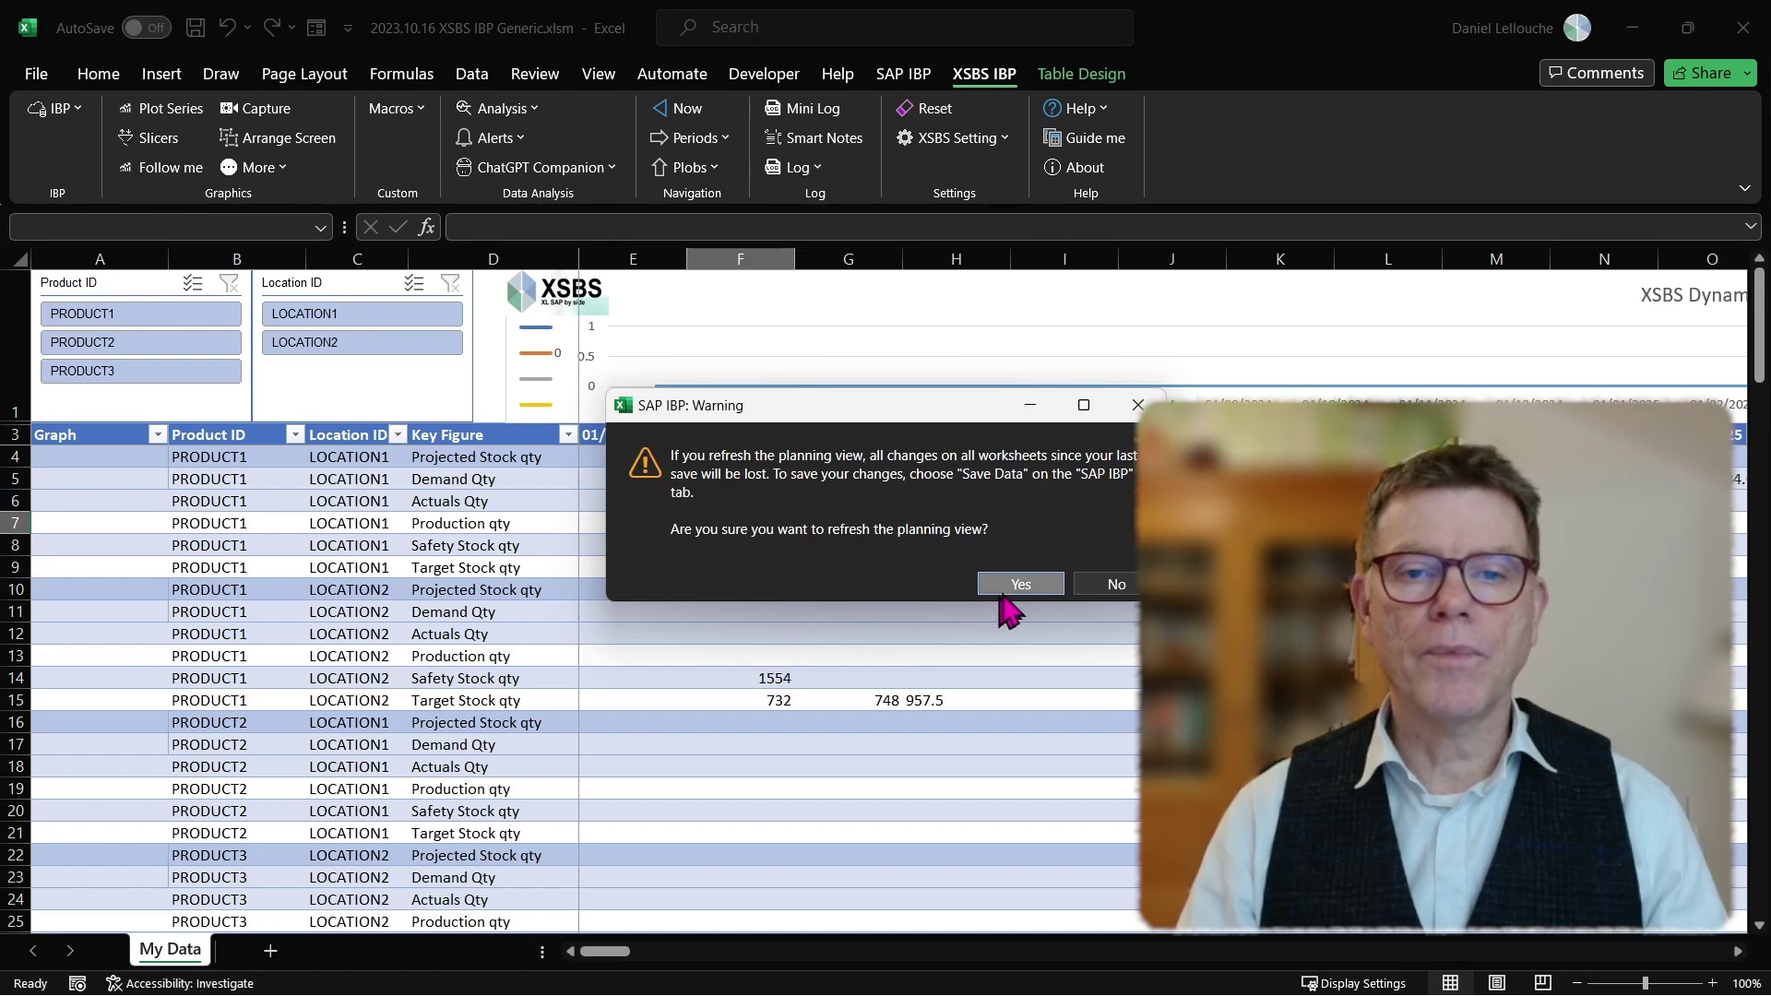
left_click(1024, 584)
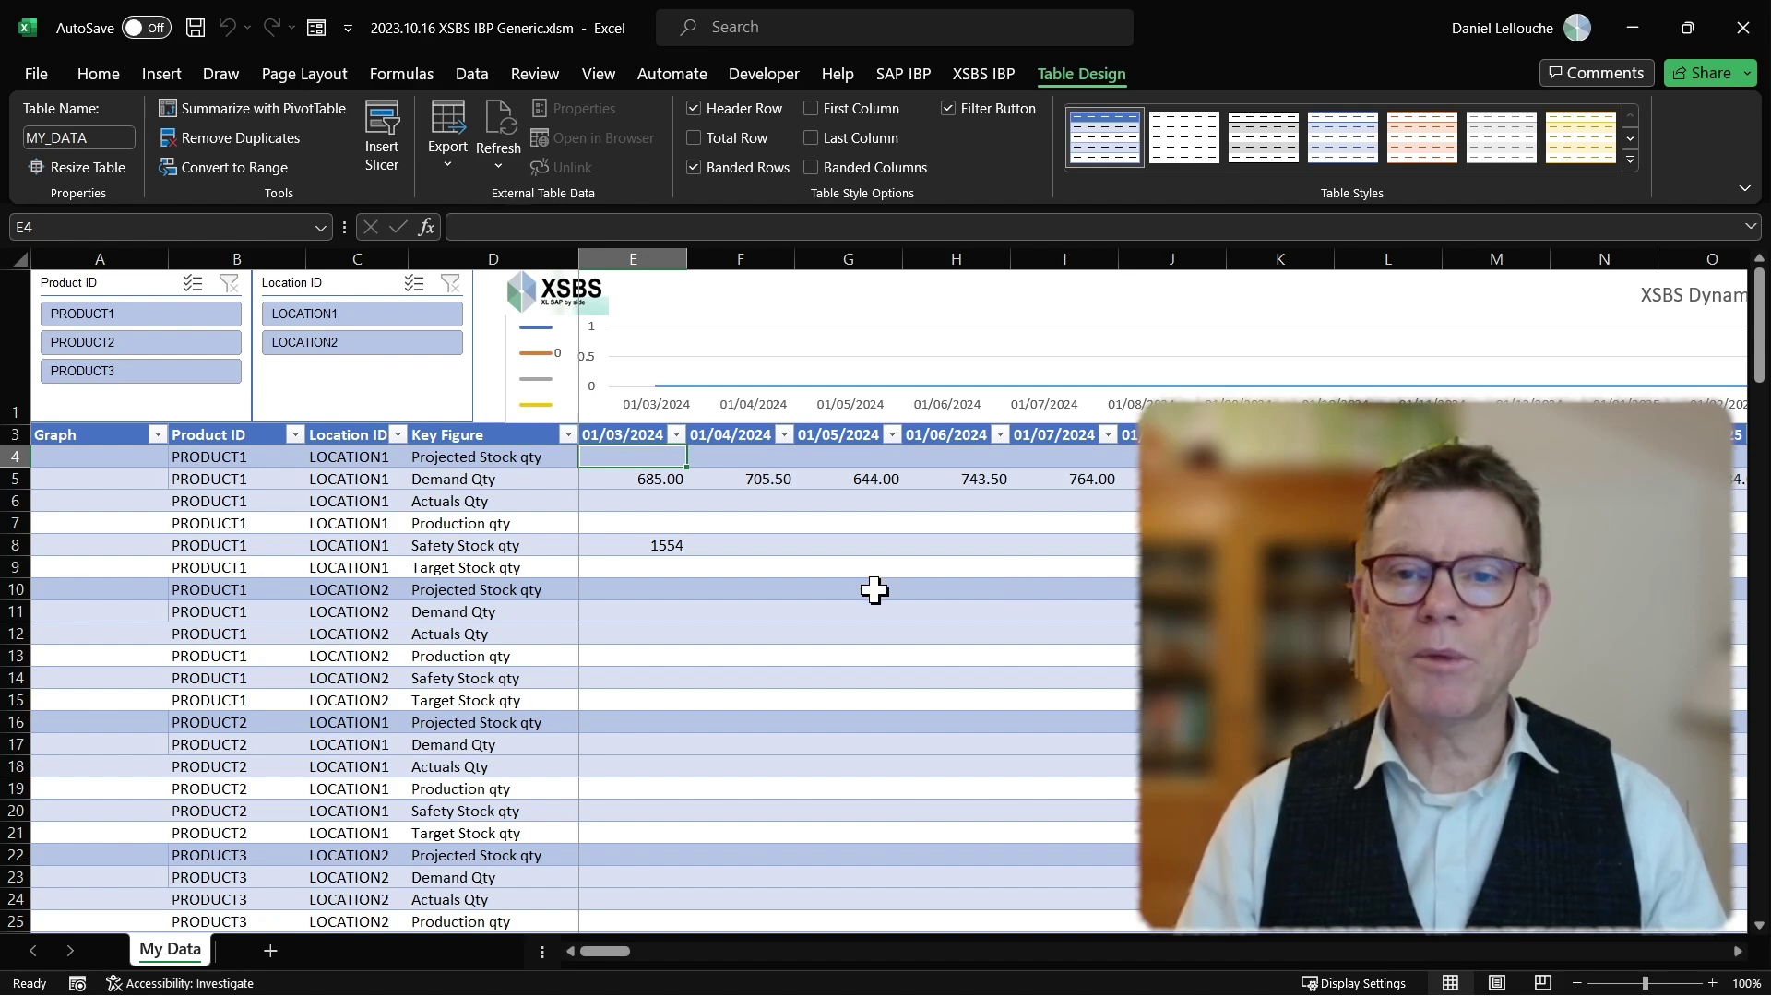
left_click(969, 82)
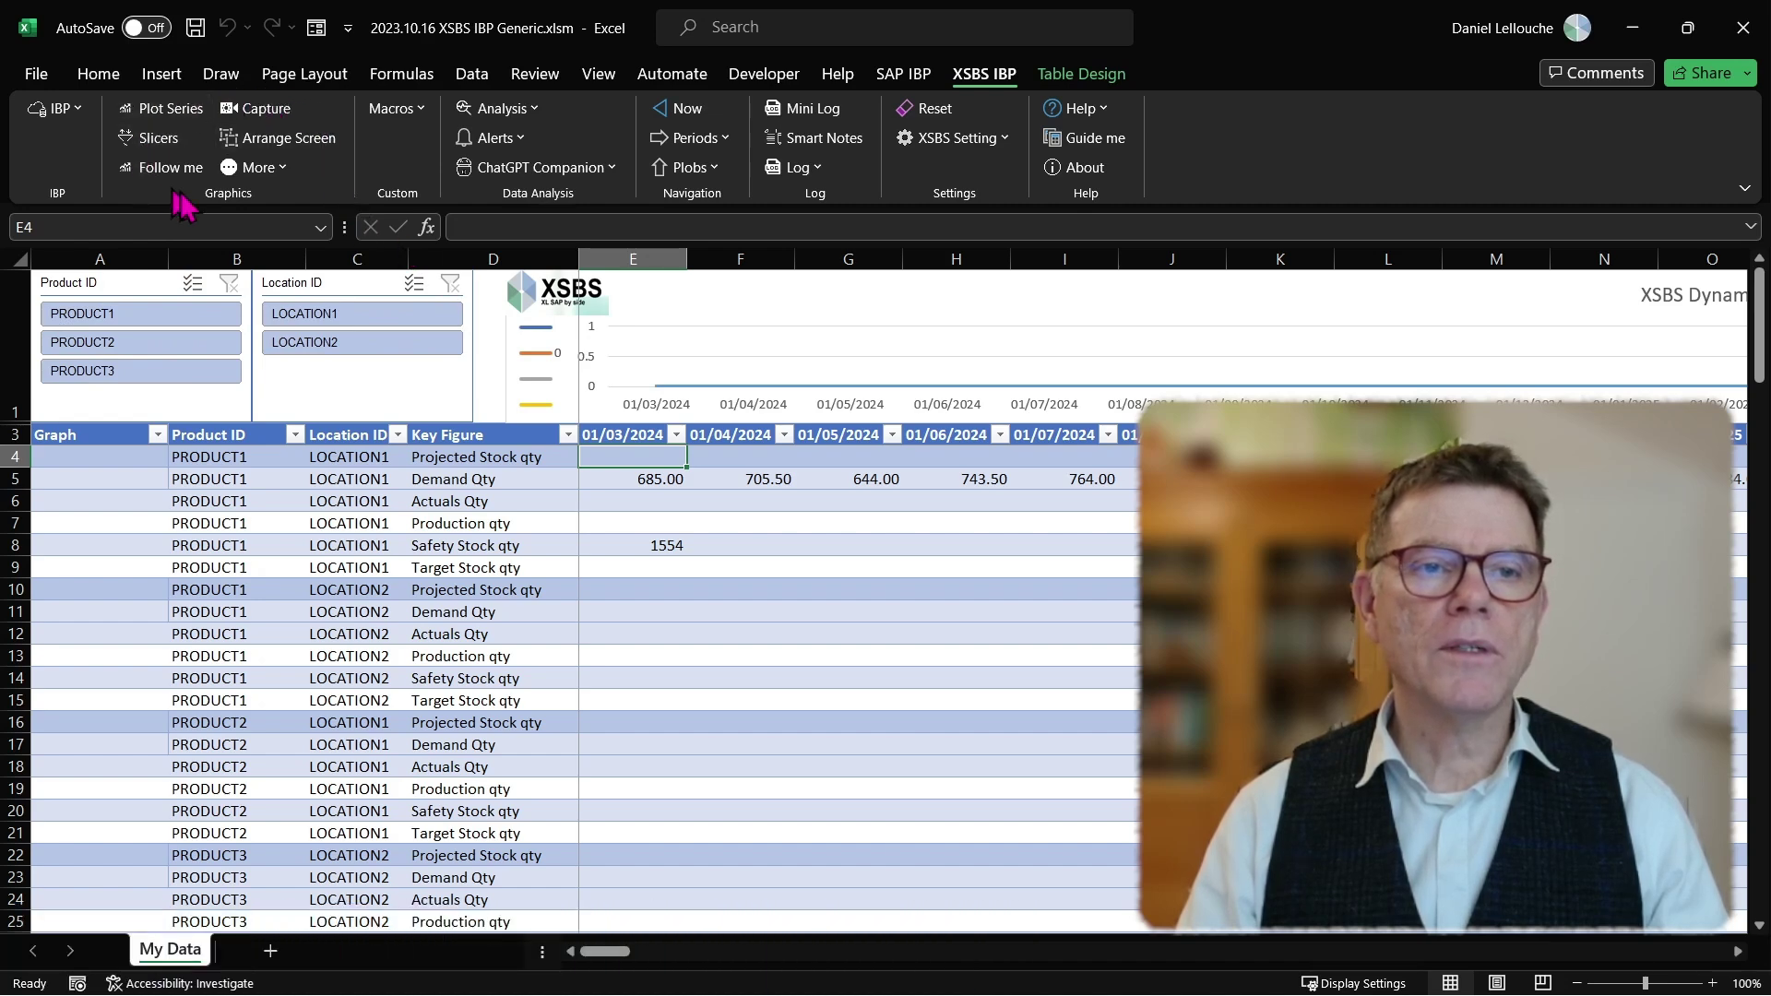
left_click_drag(144, 458, 874, 567)
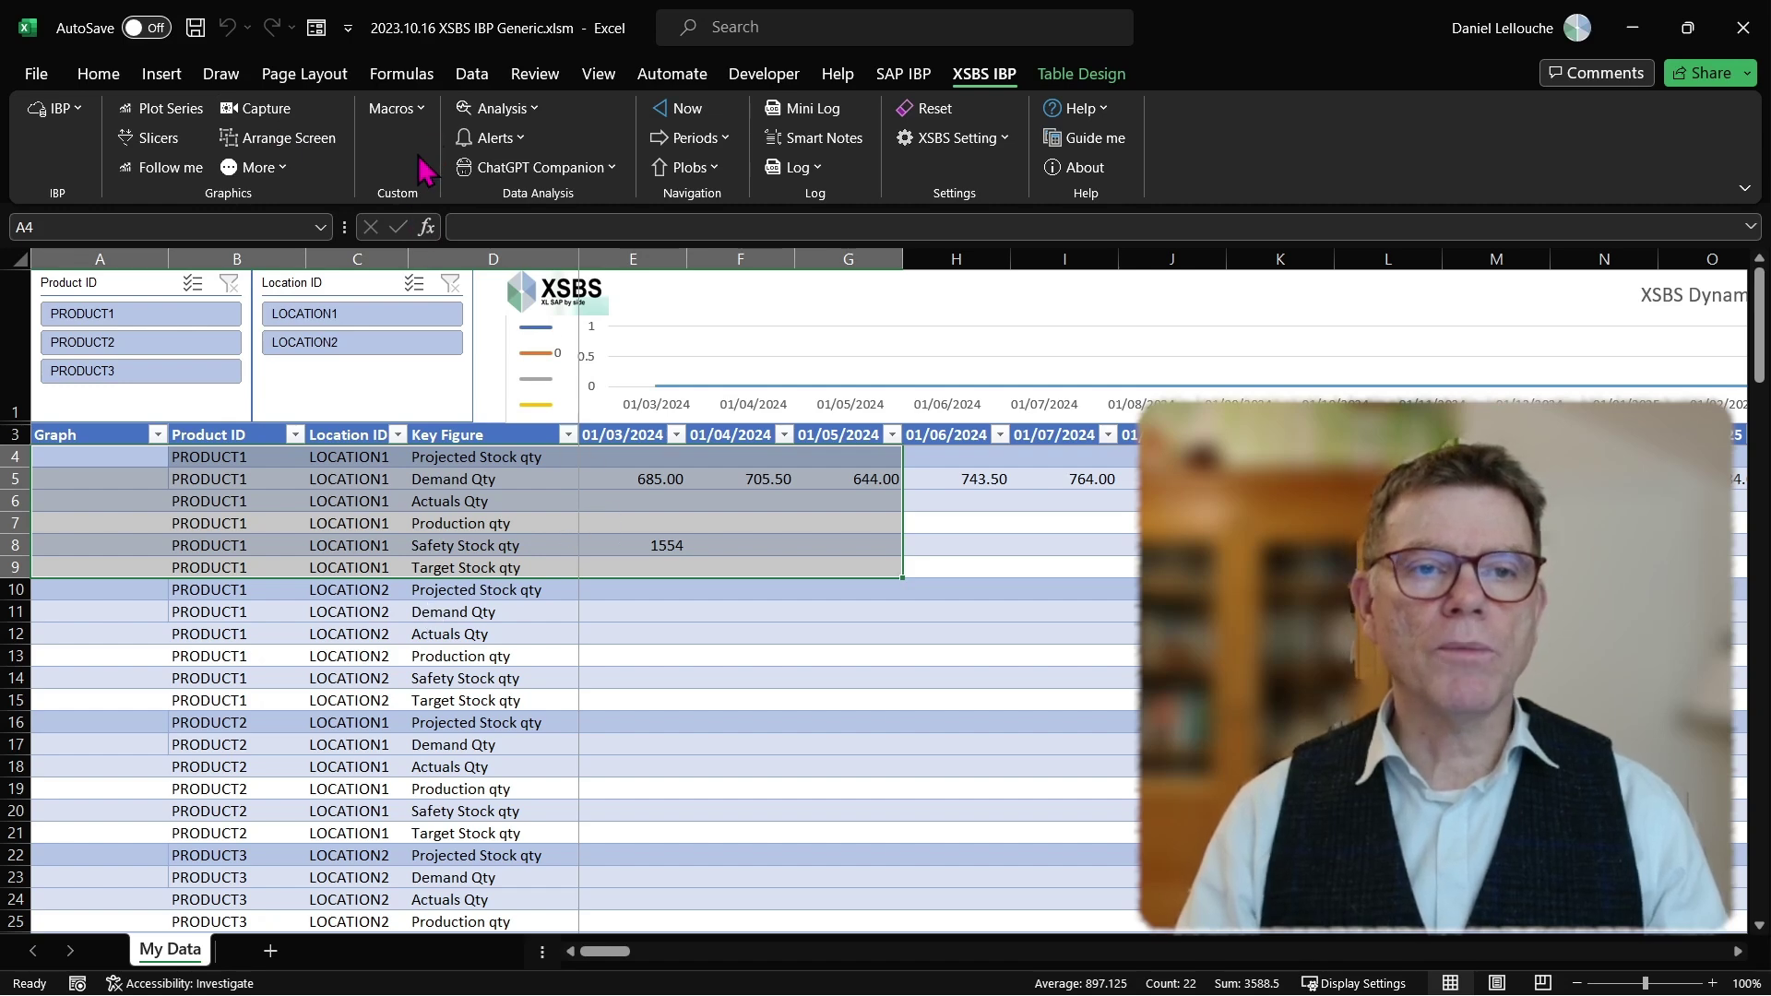
left_click(565, 618)
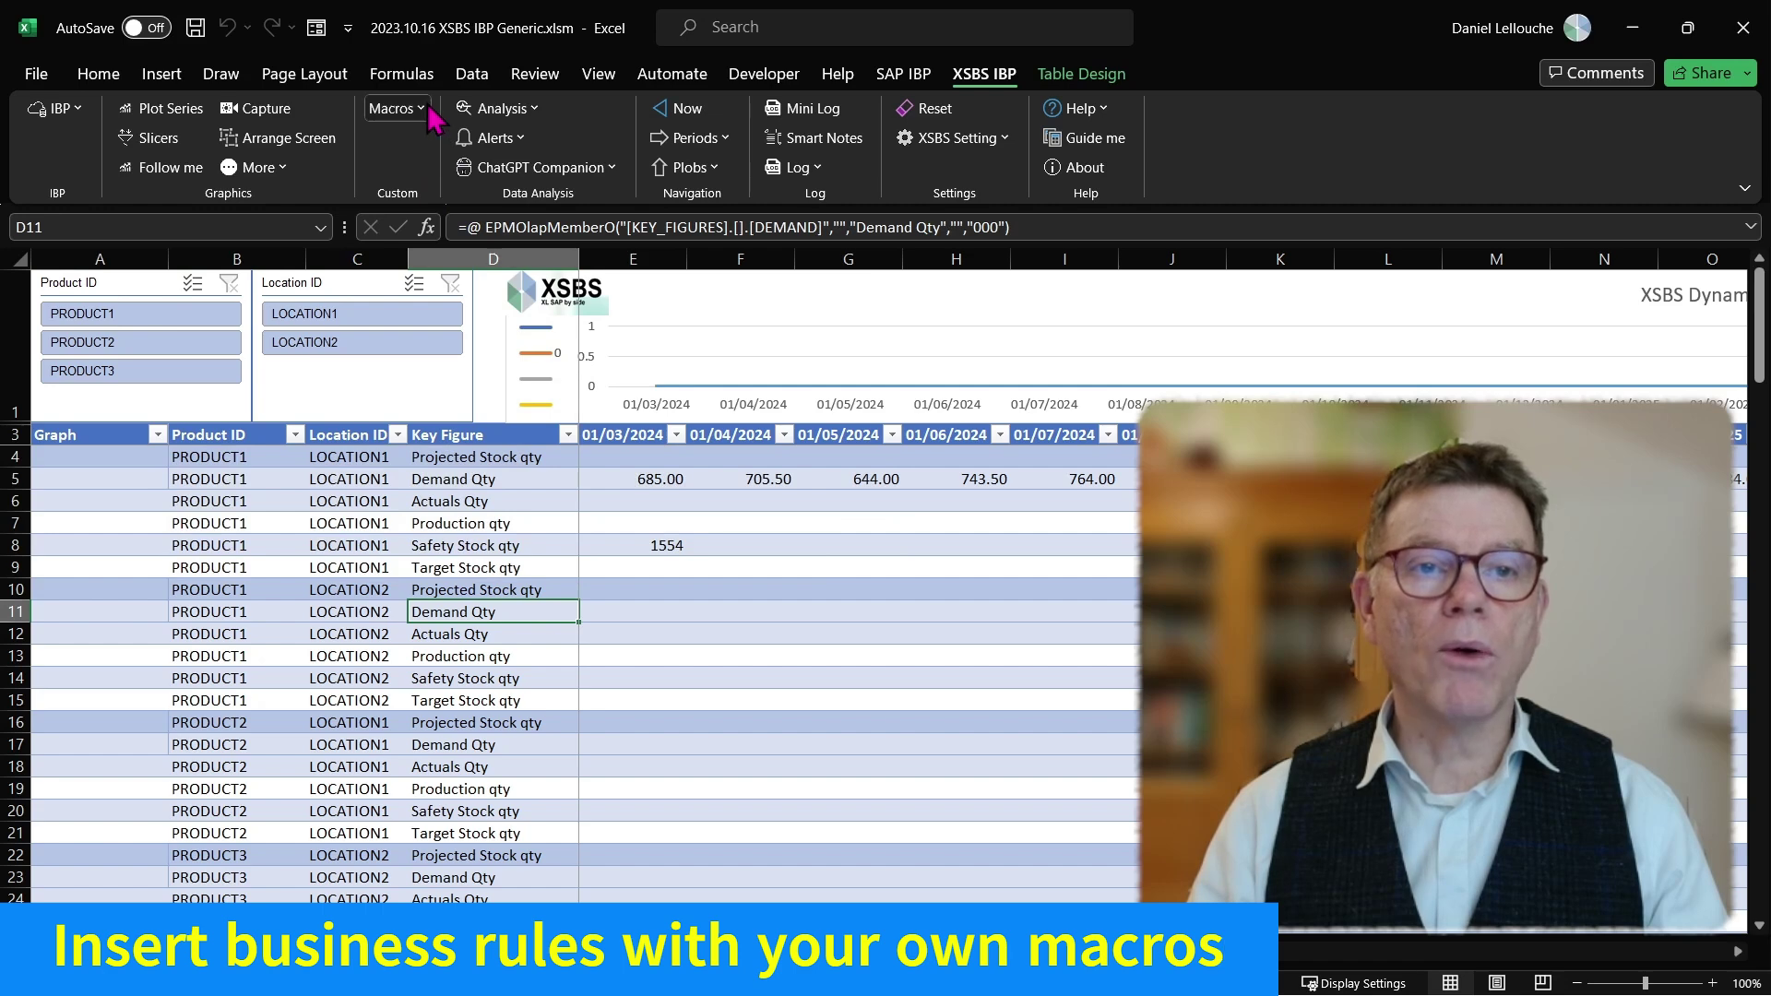
left_click(394, 108)
left_click(454, 145)
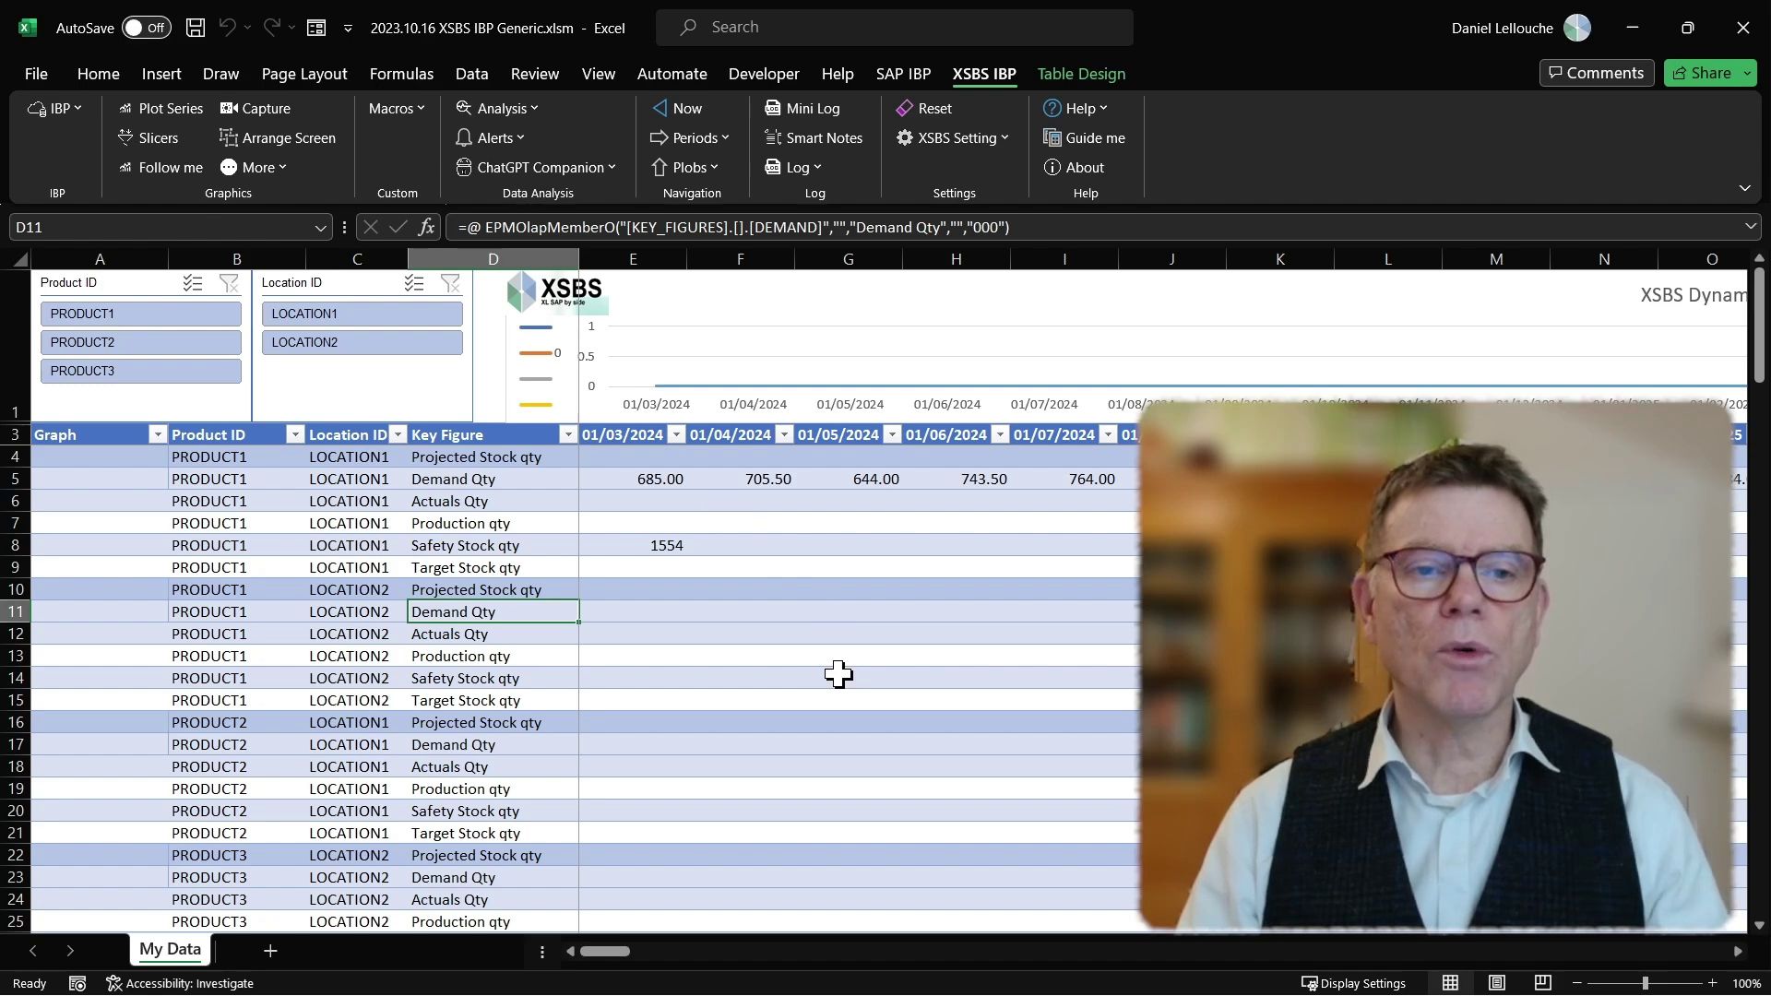
Browse the local data analyses list, then close it without choosing anything
left_click(532, 112)
mouse_move(513, 148)
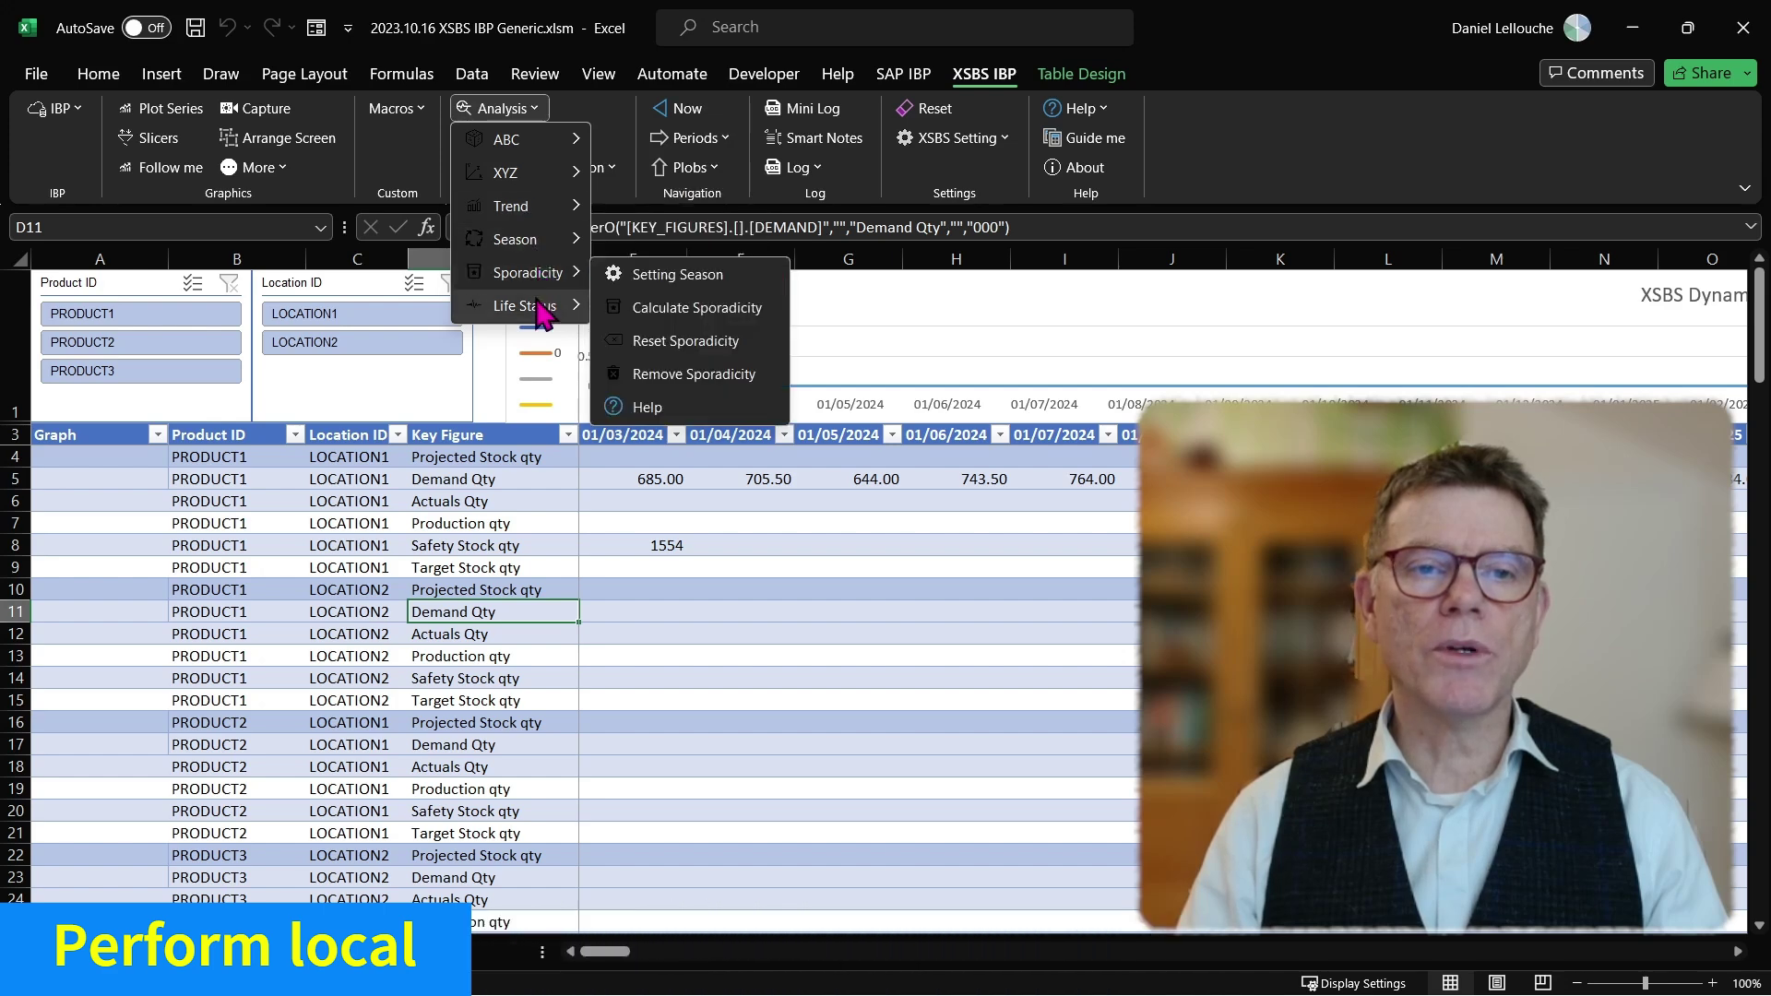
mouse_move(534, 311)
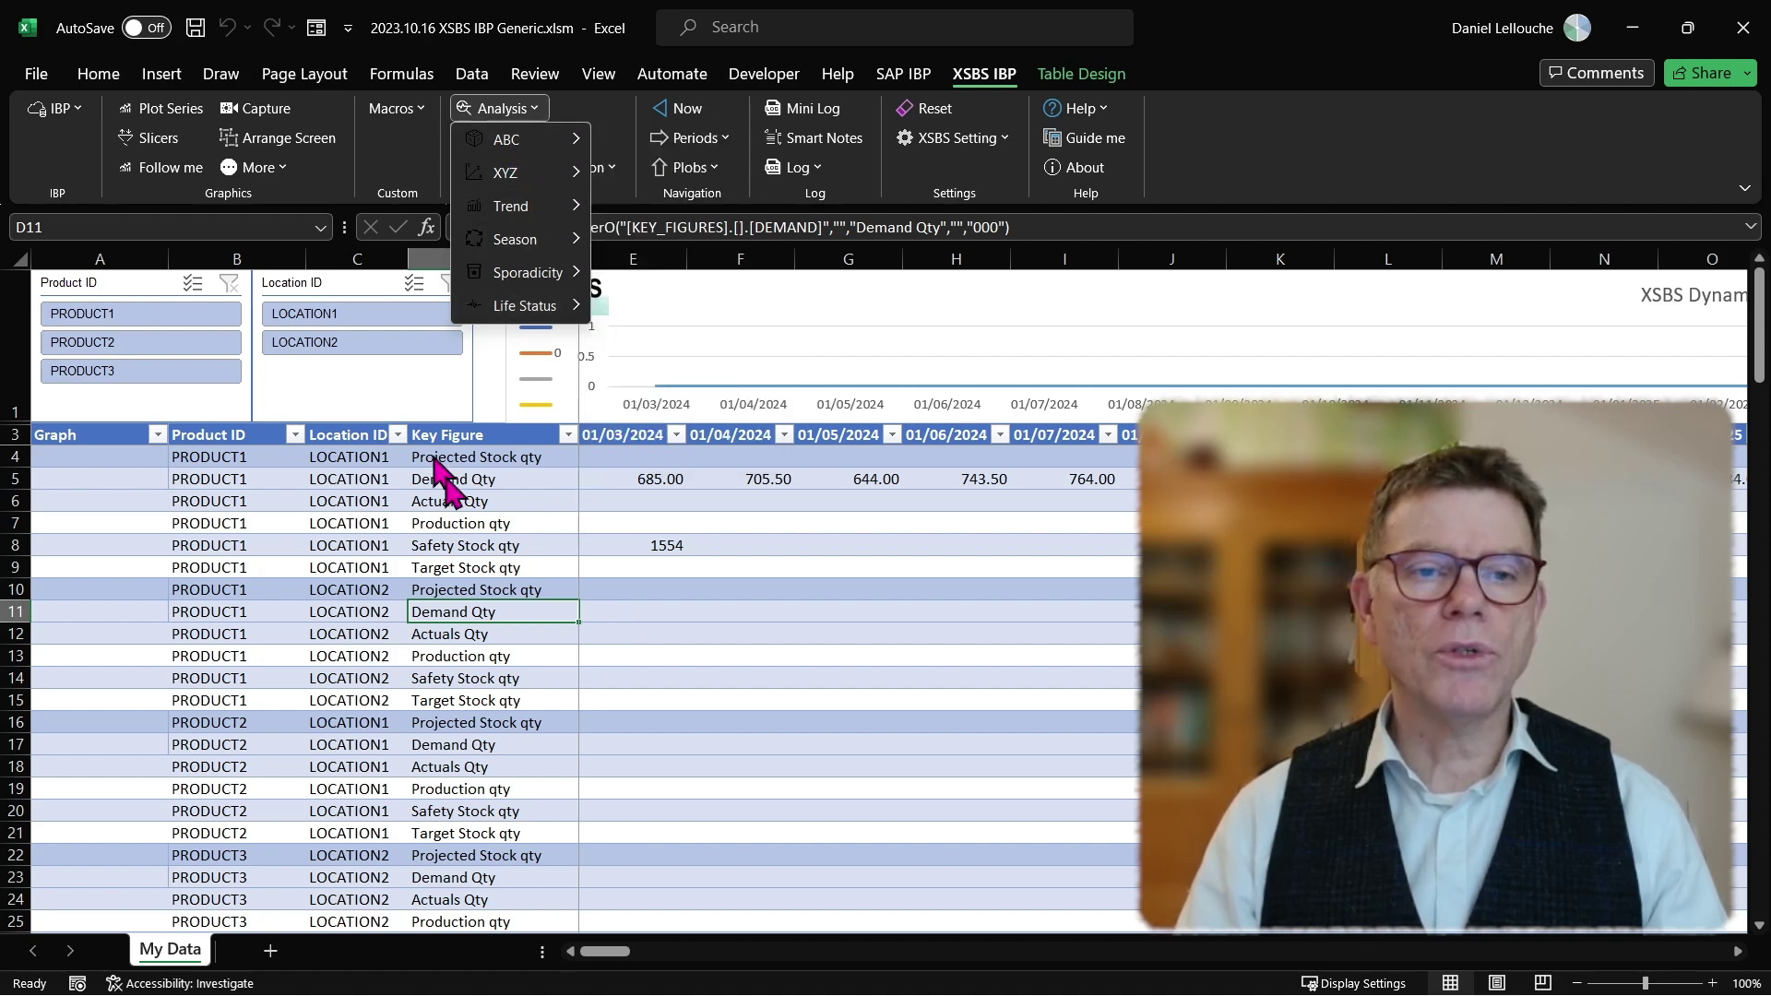
left_click(458, 517)
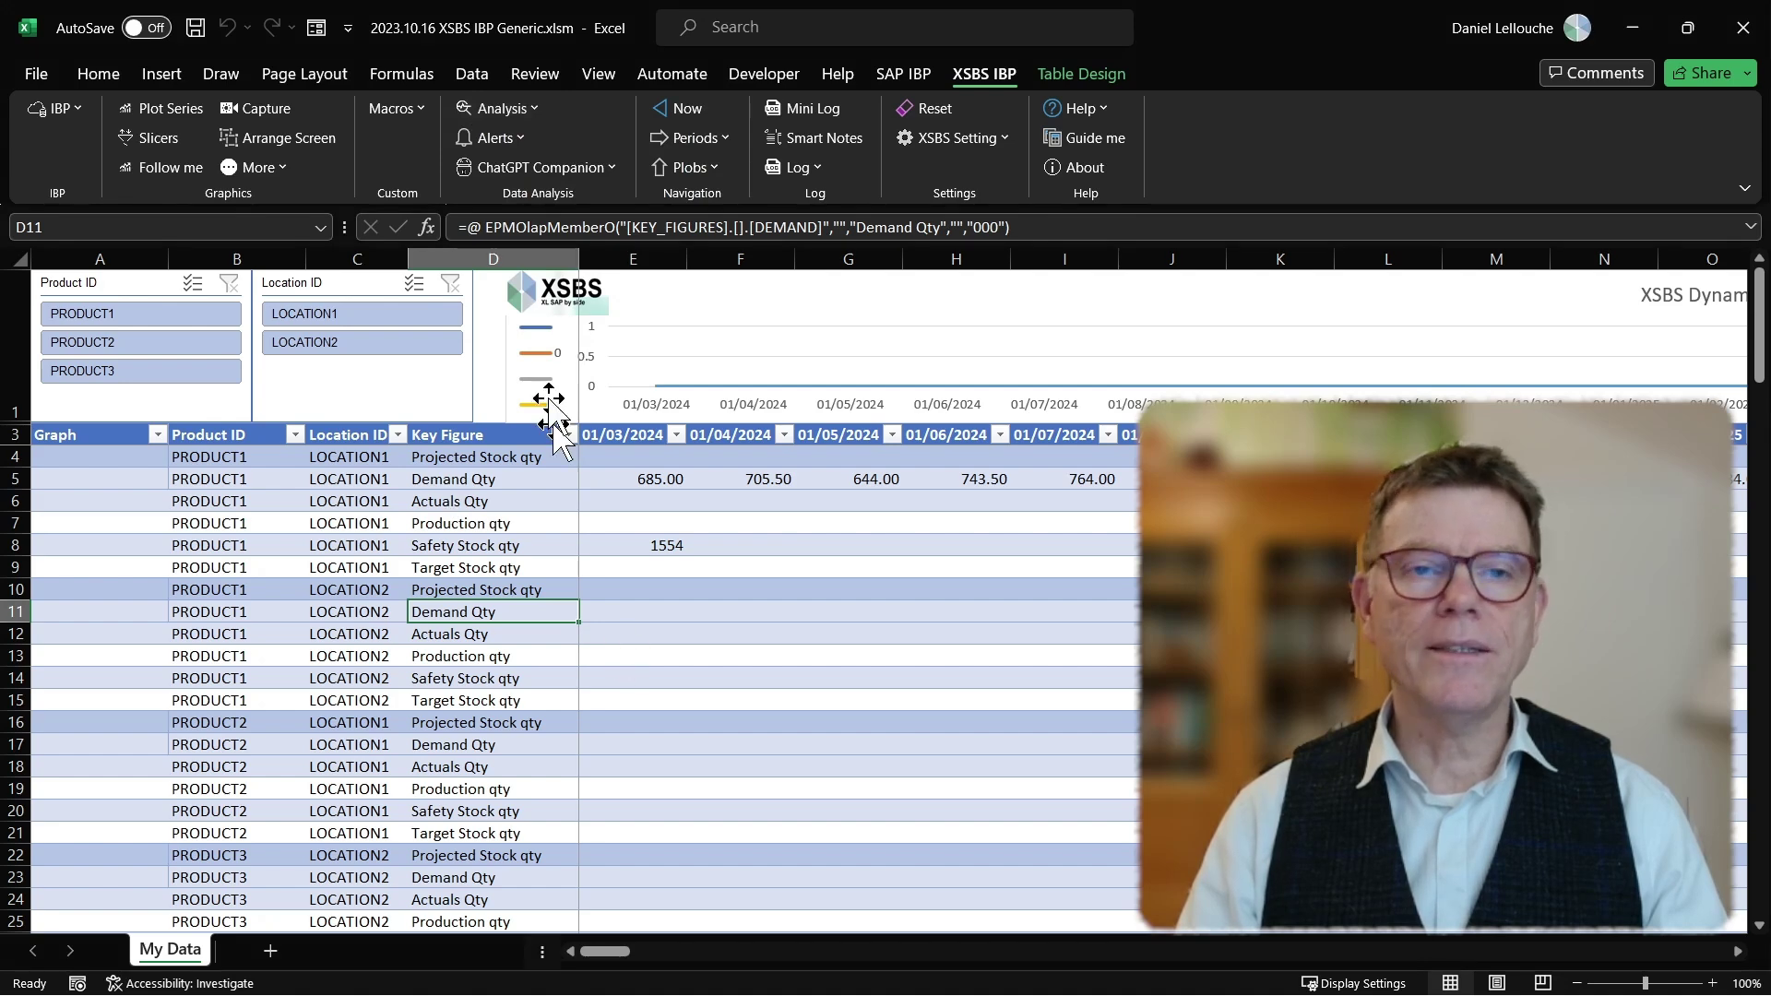
Review the ABC parameters (PROJECTEDINVENTORY, periods 2–5, 70/20/10%) and cancel without changes
left_click(533, 108)
mouse_move(529, 157)
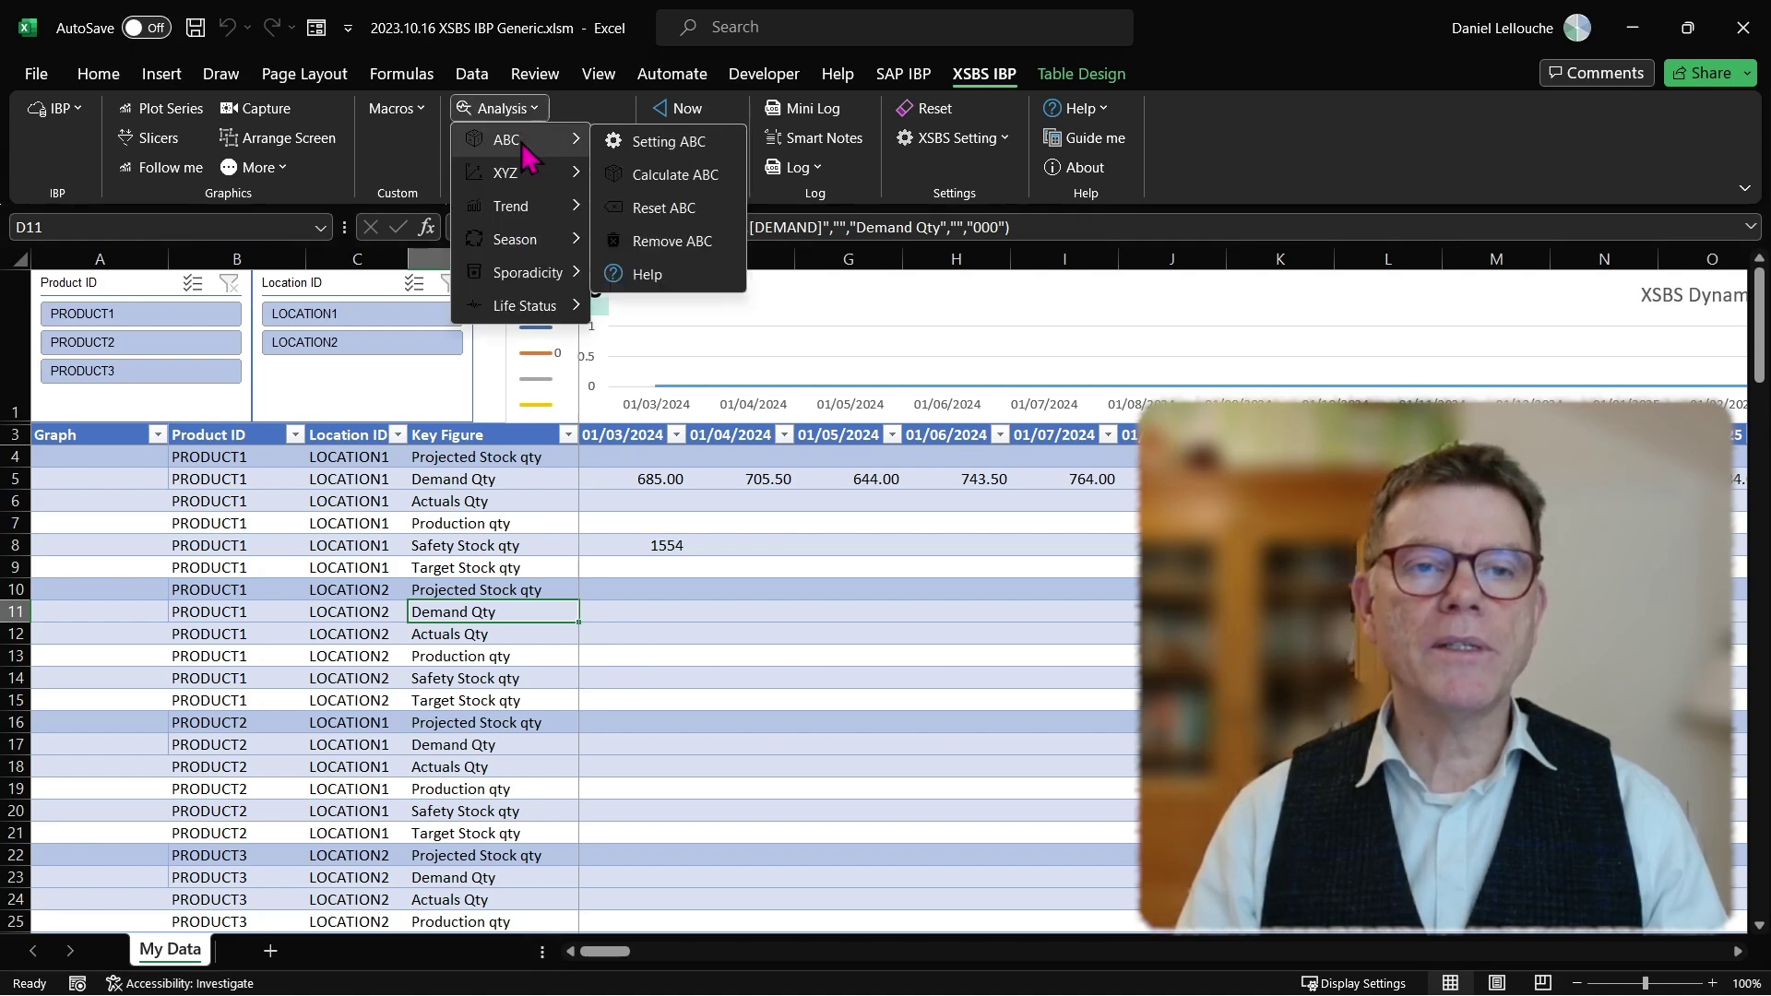
left_click(685, 140)
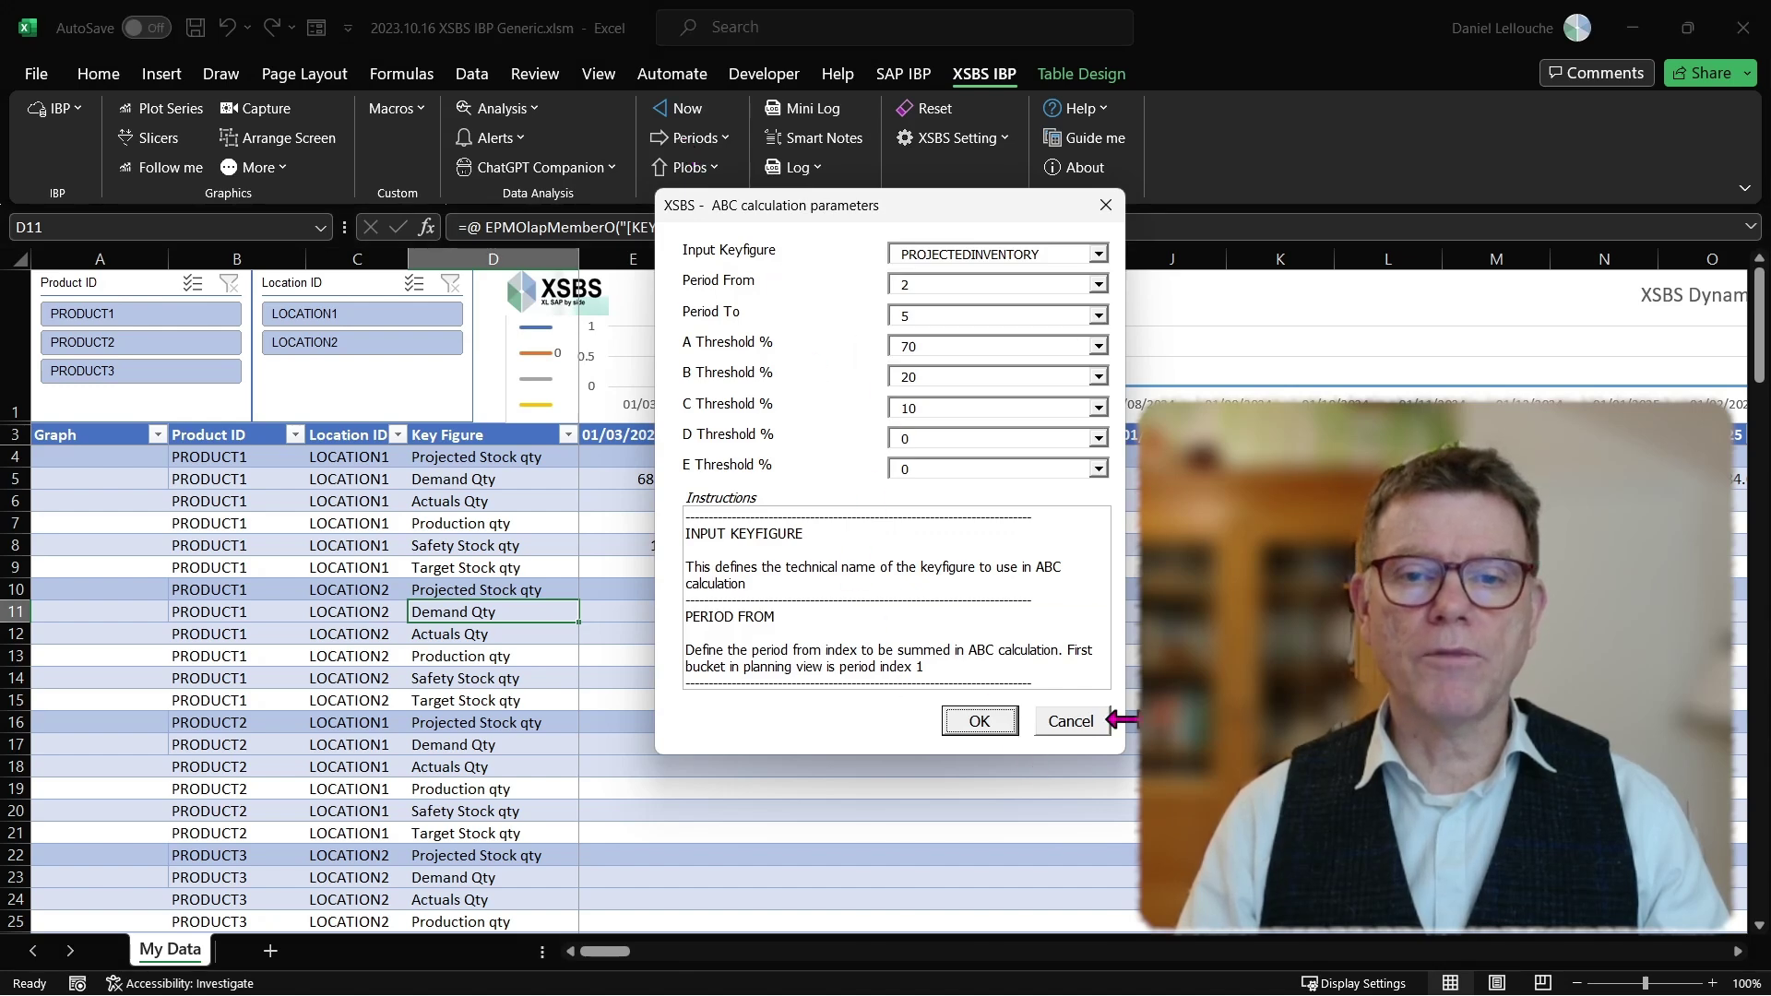
left_click(1071, 722)
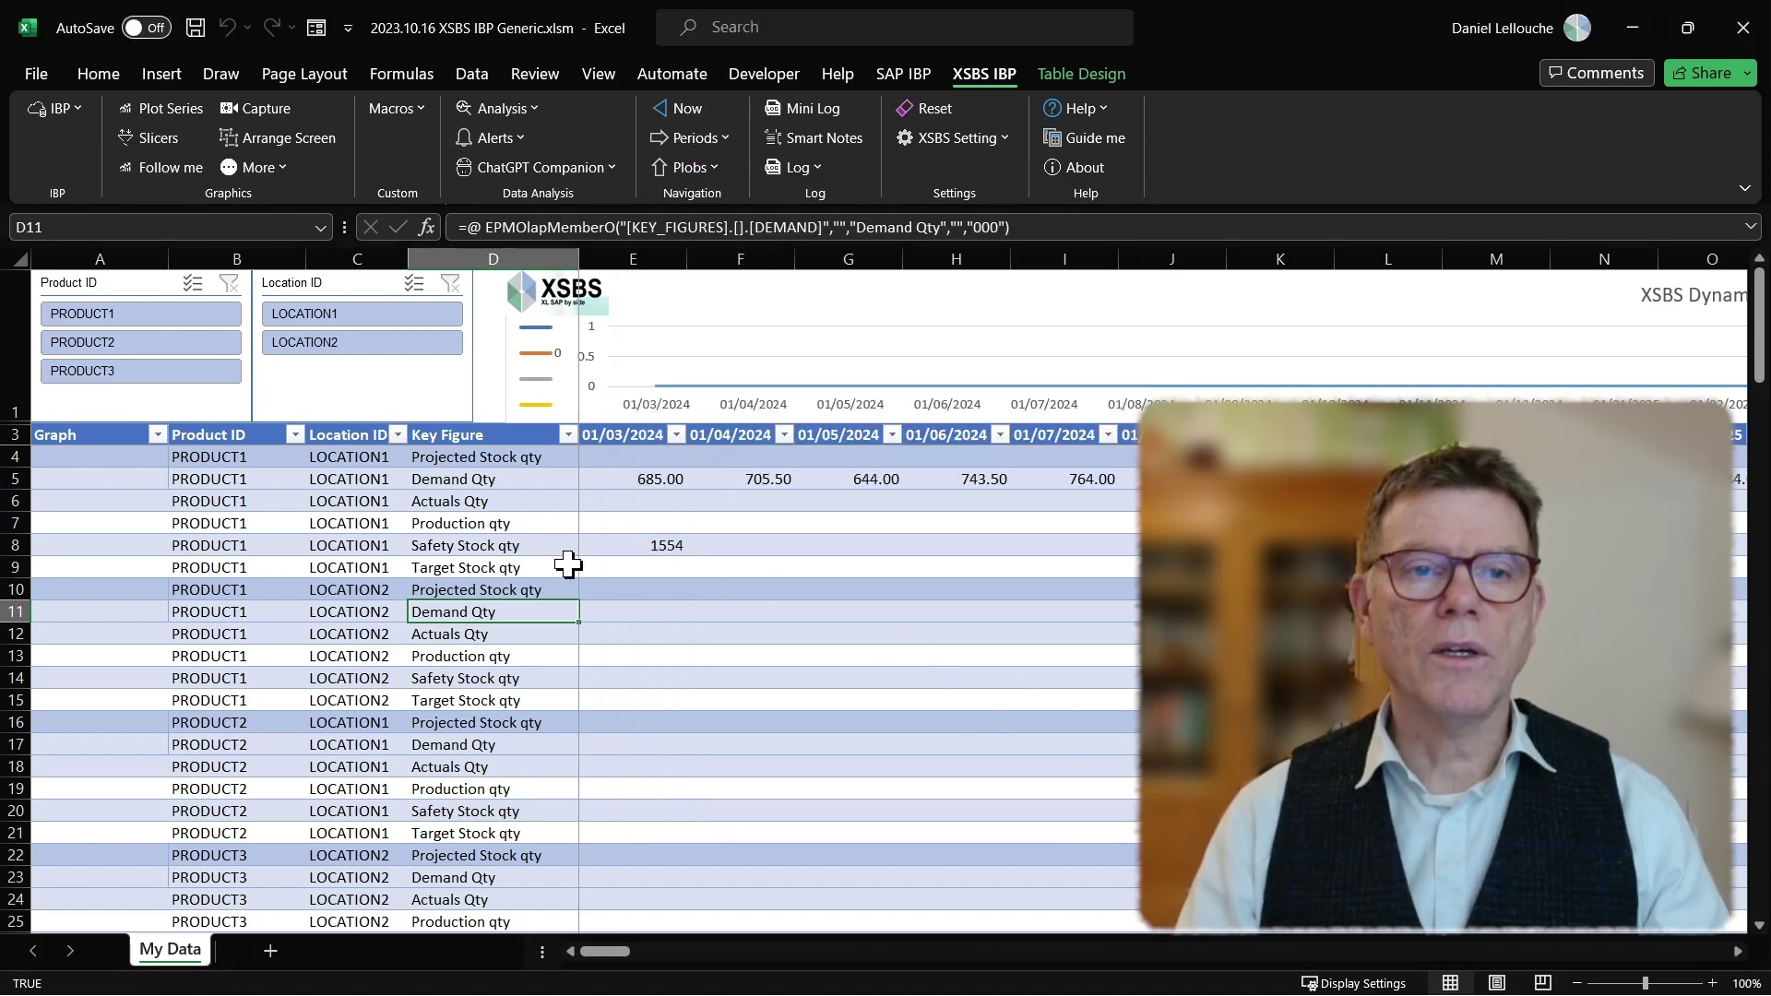
left_click(498, 108)
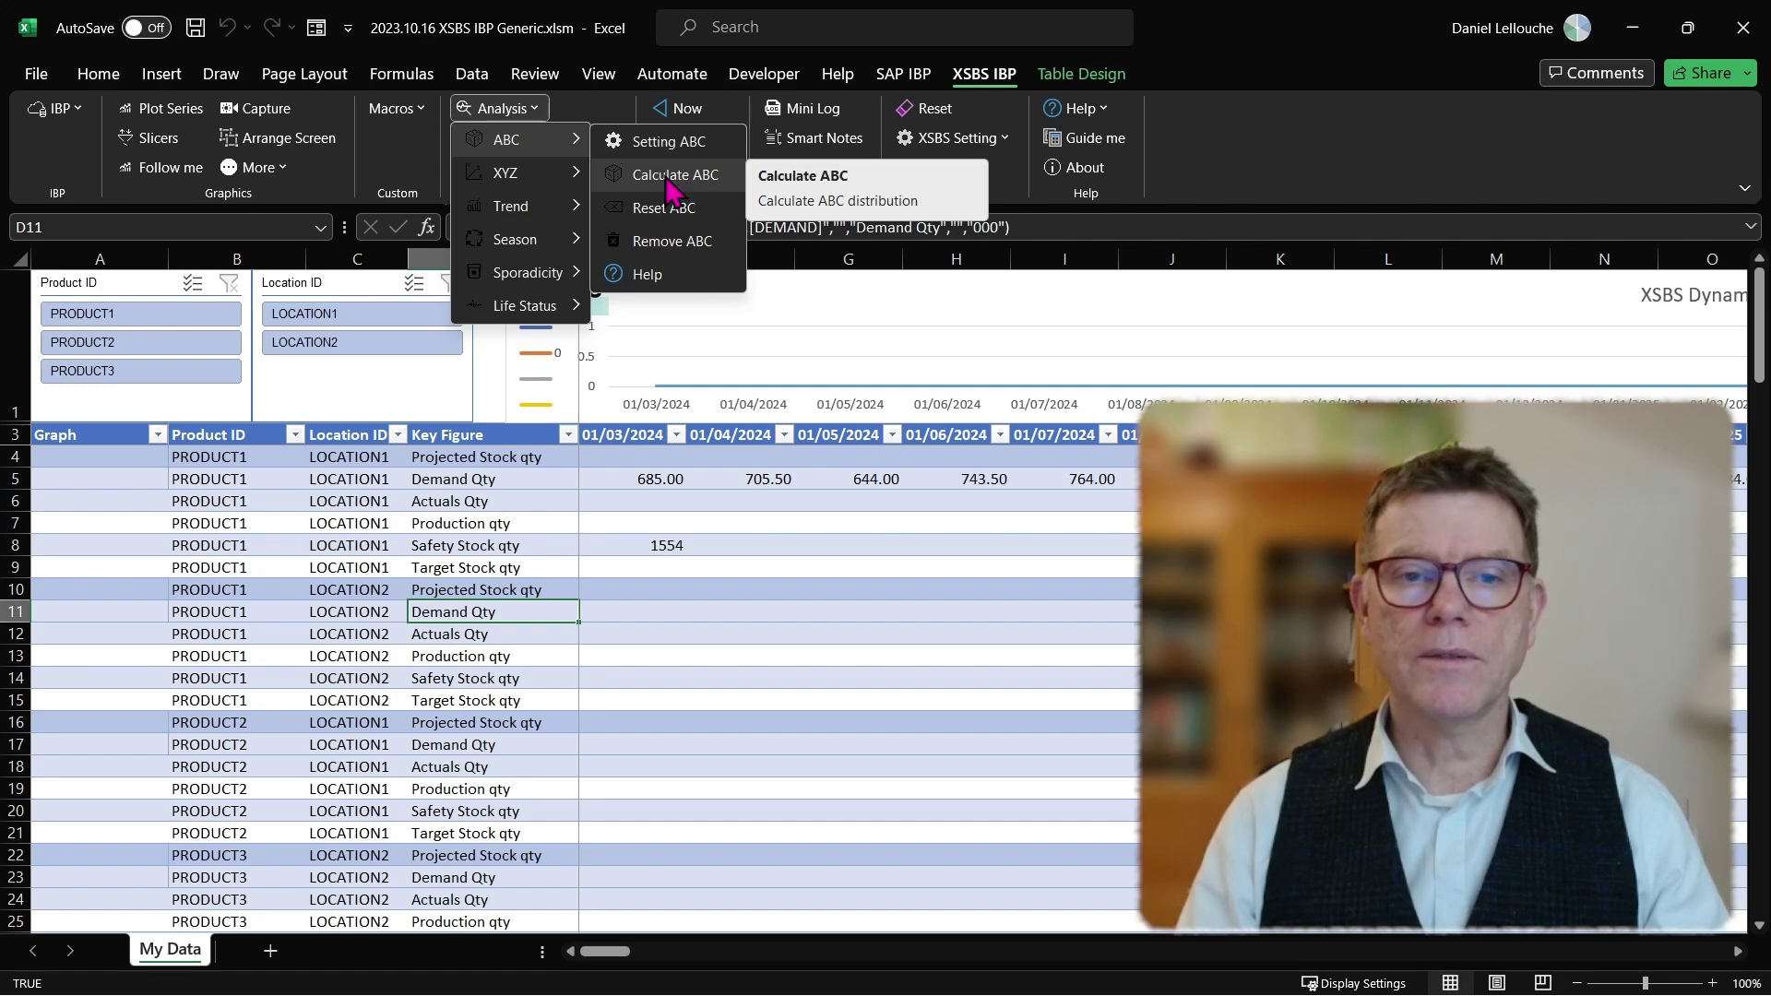
Dismiss the Analysis menu, select cell F14 and scroll through the My Data key-figure table
left_click(711, 692)
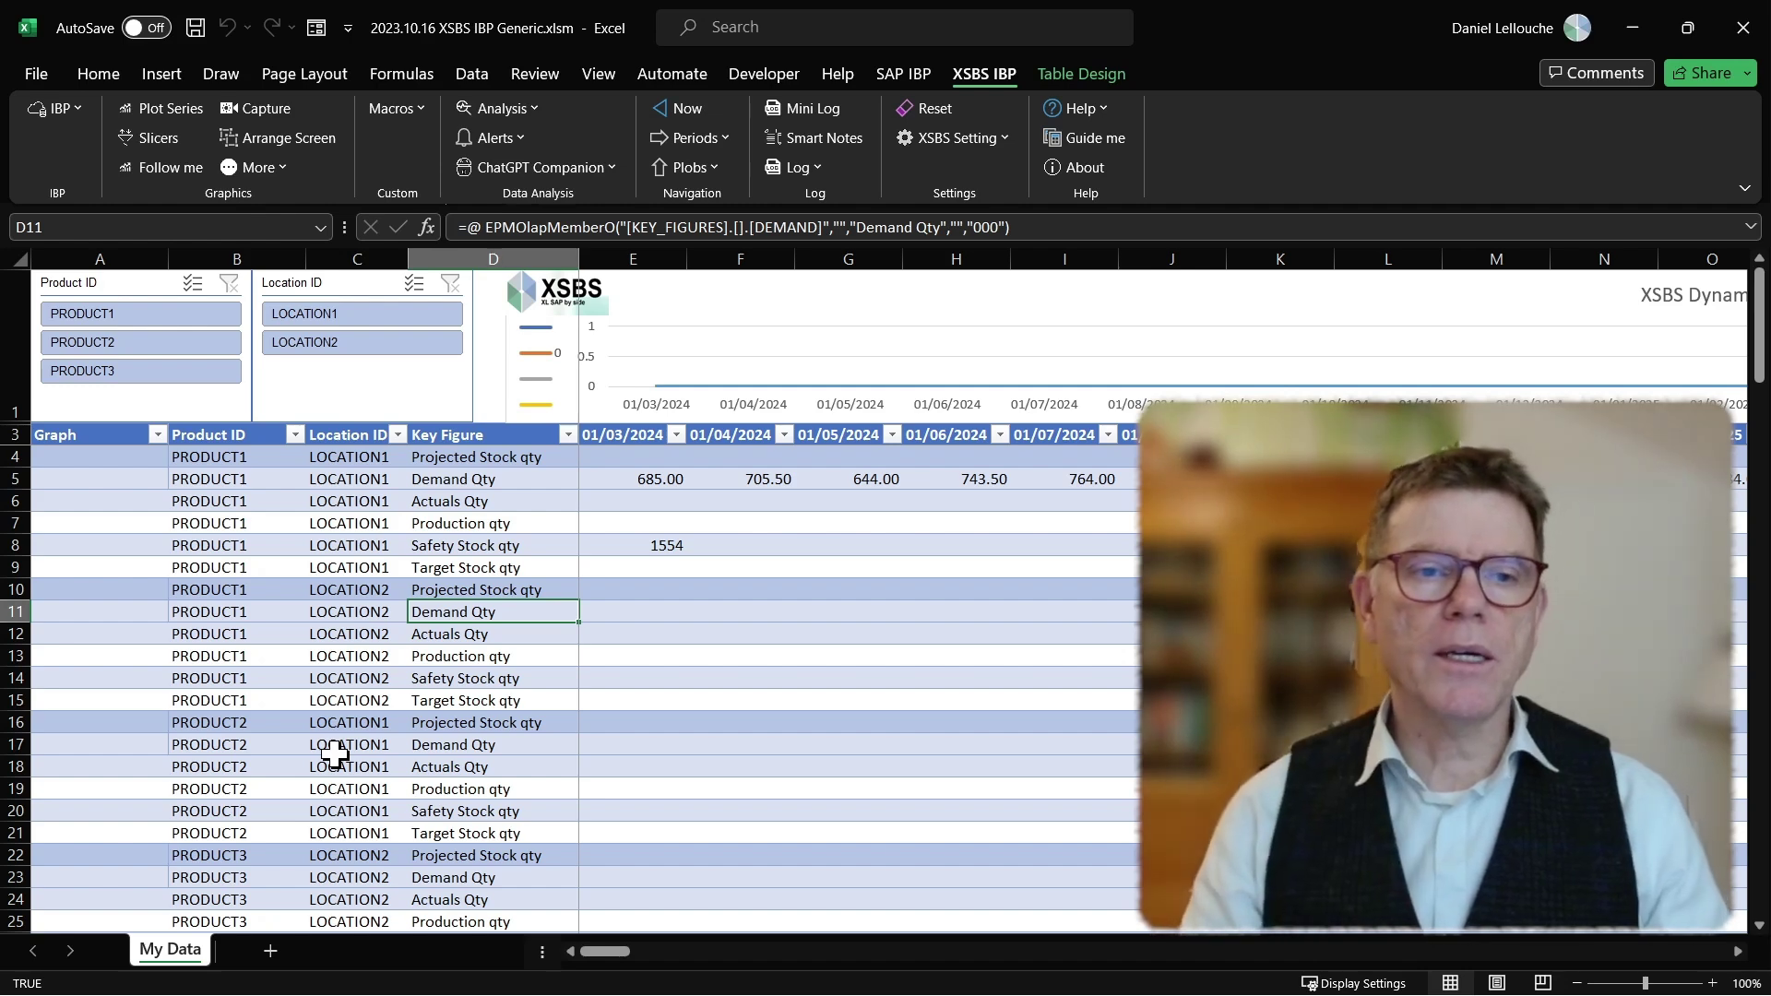
left_click(694, 678)
scroll(692, 678, "down", 2)
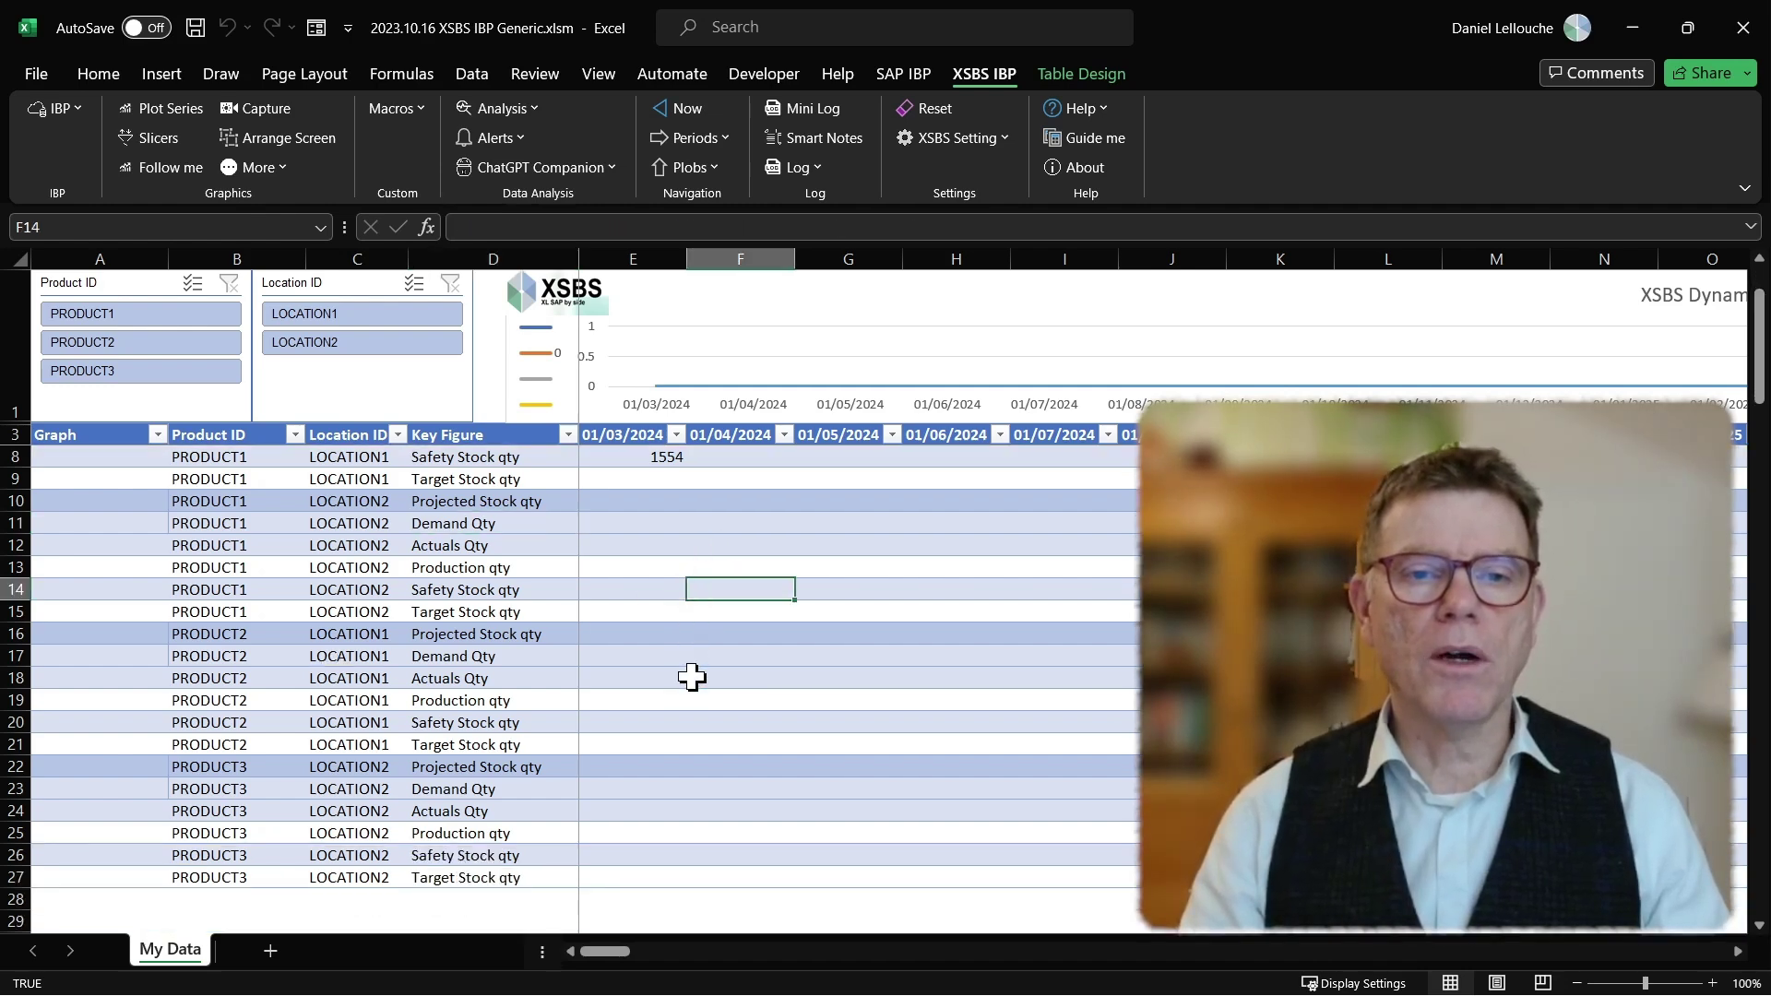
scroll(692, 678, "up", 2)
scroll(694, 678, "down", 3)
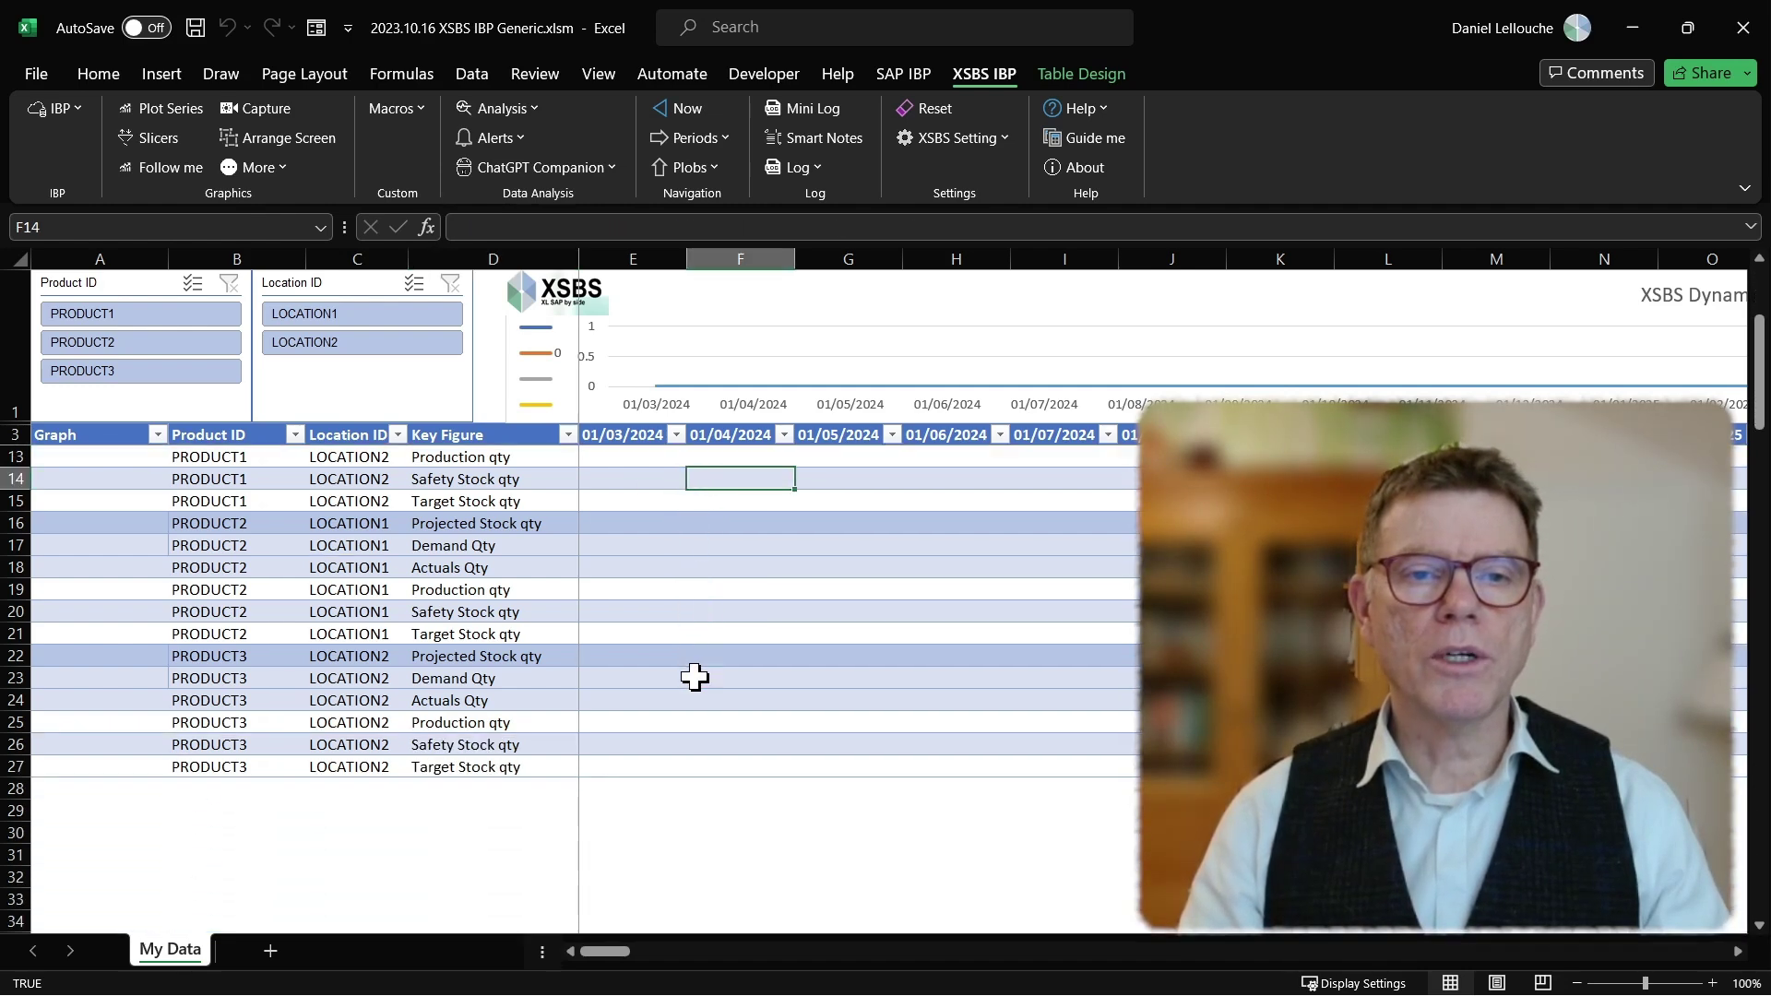
scroll(694, 677, "up", 3)
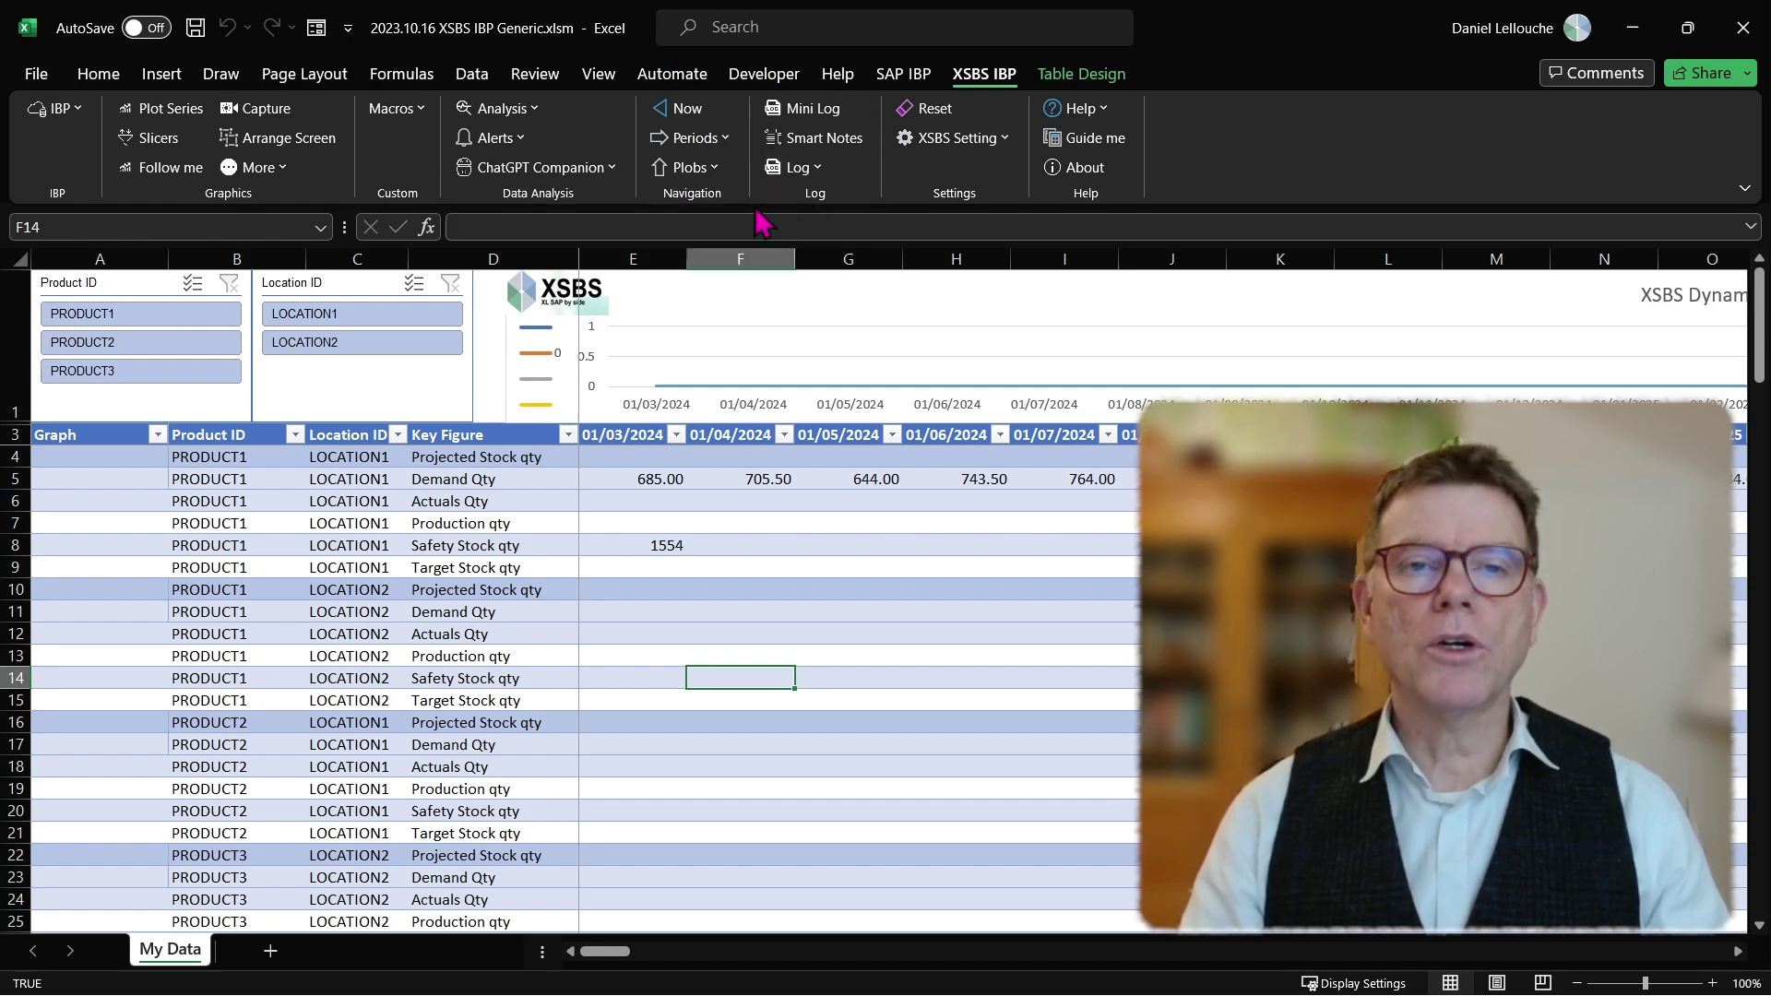
left_click(797, 115)
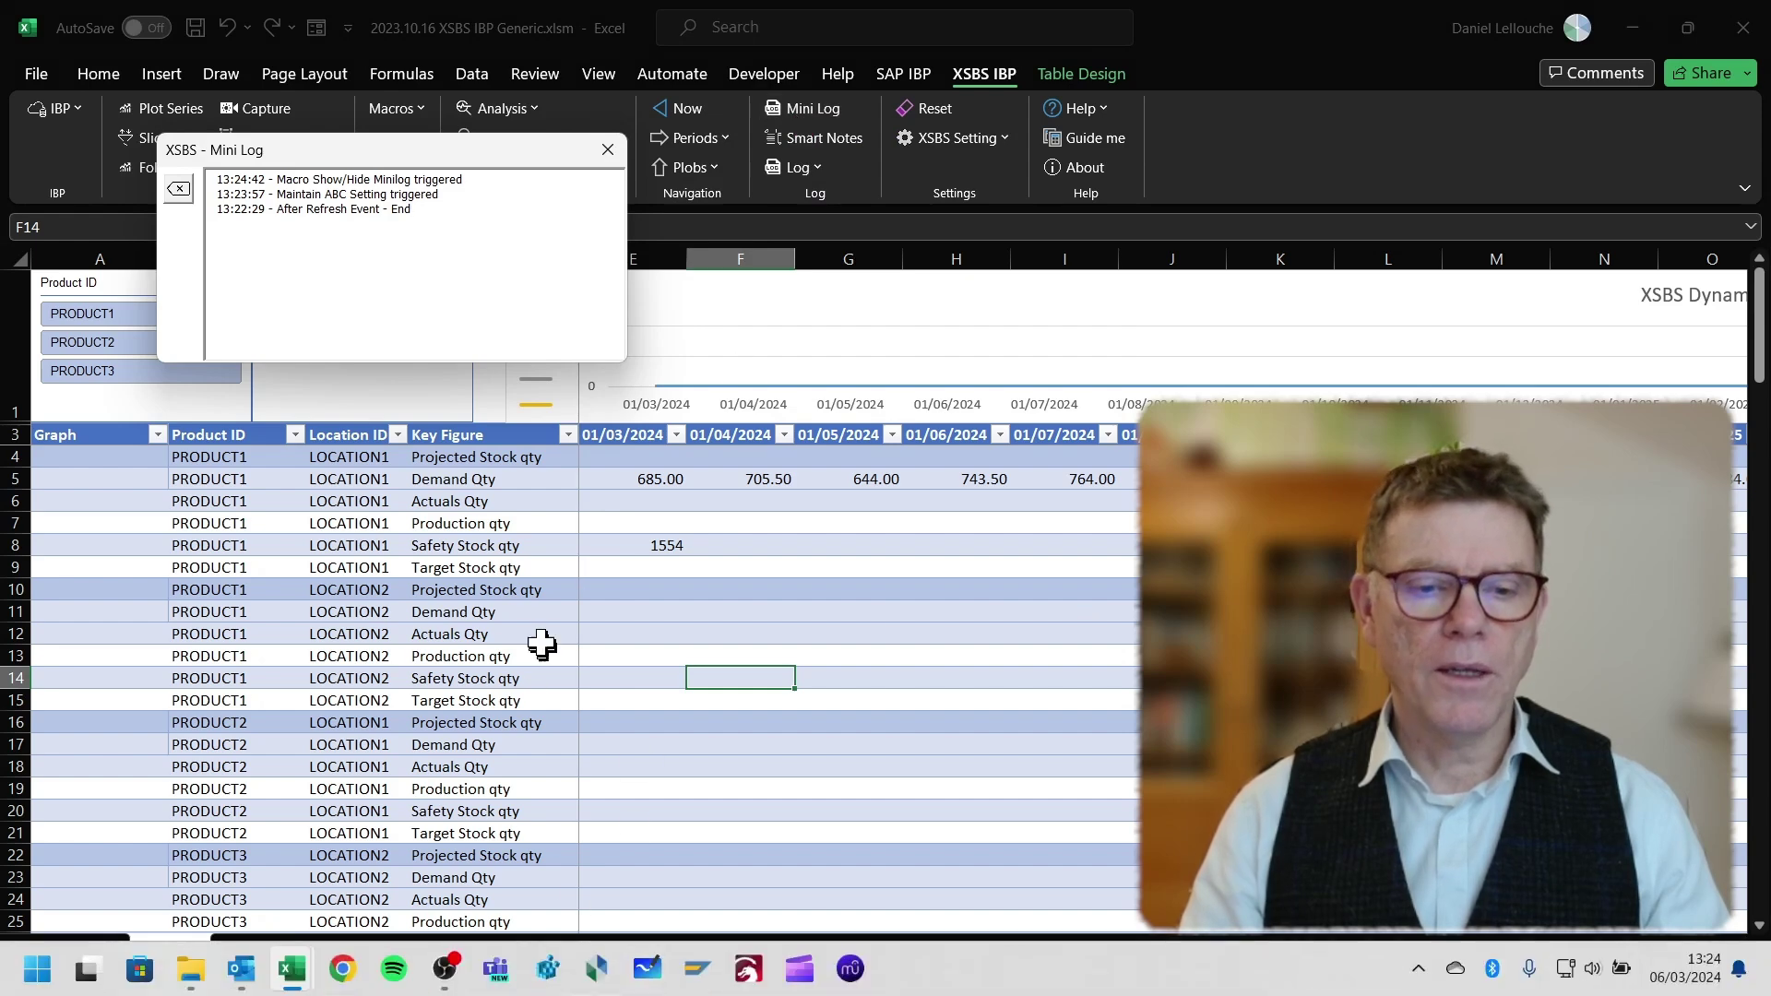
left_click(382, 242)
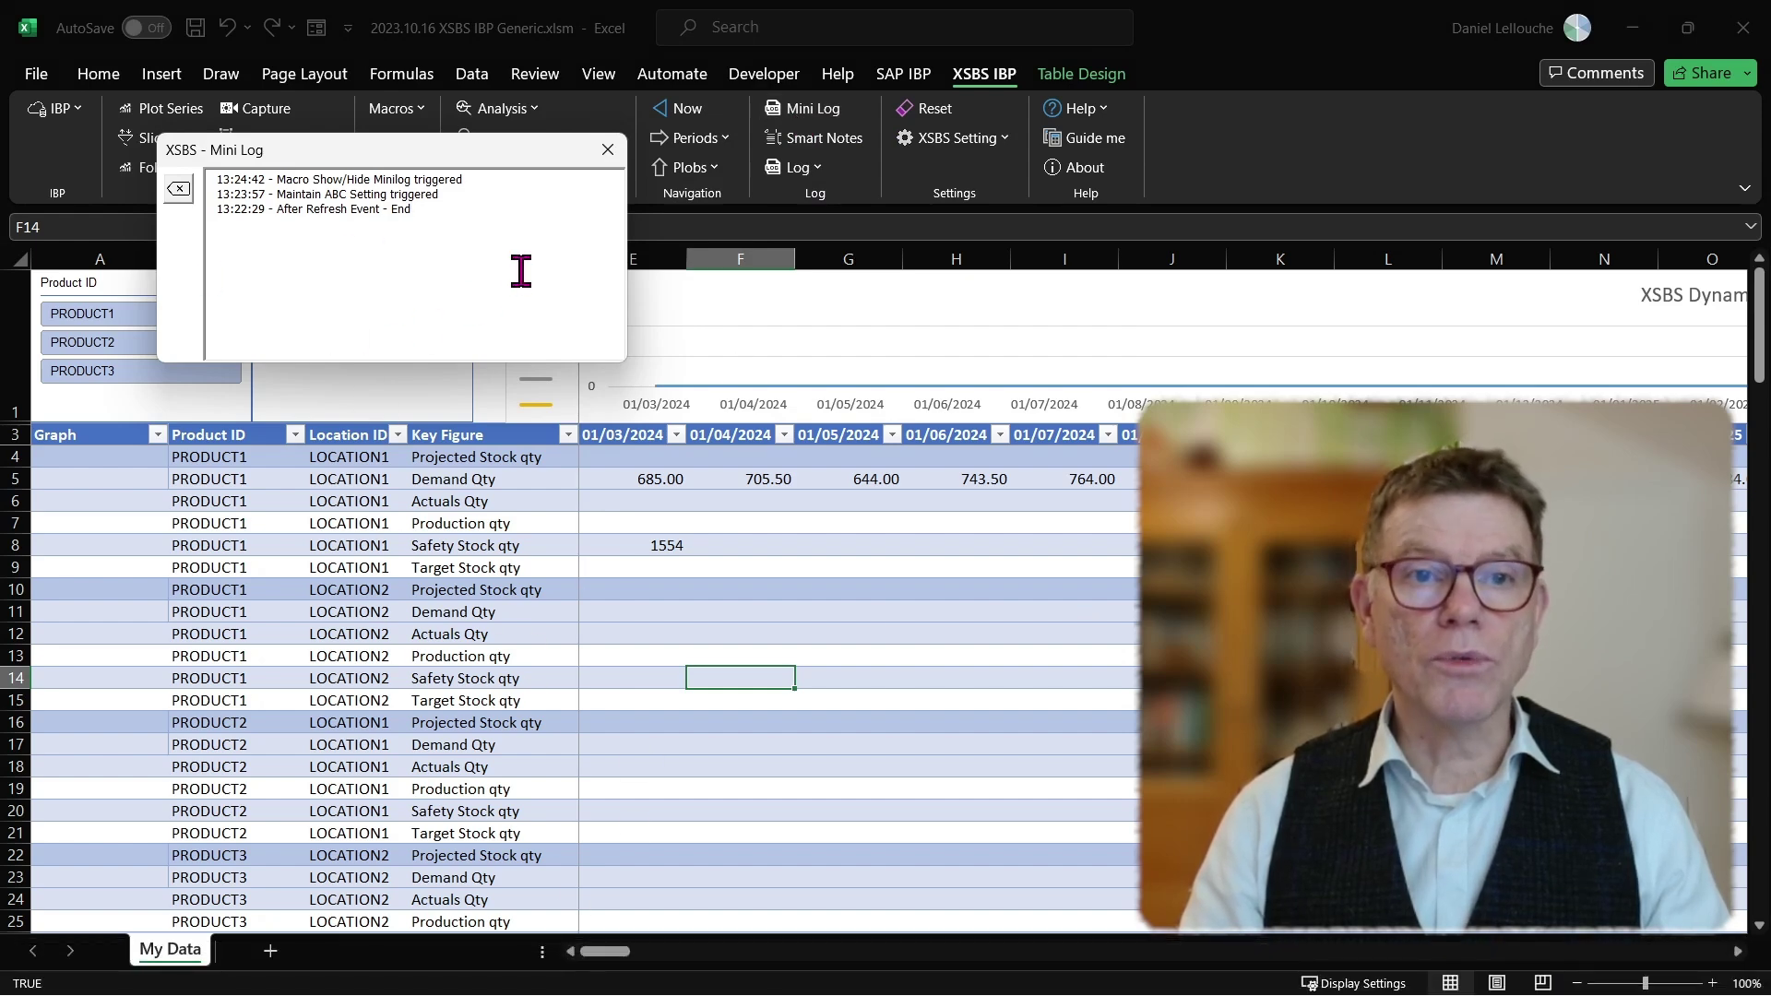
left_click(608, 150)
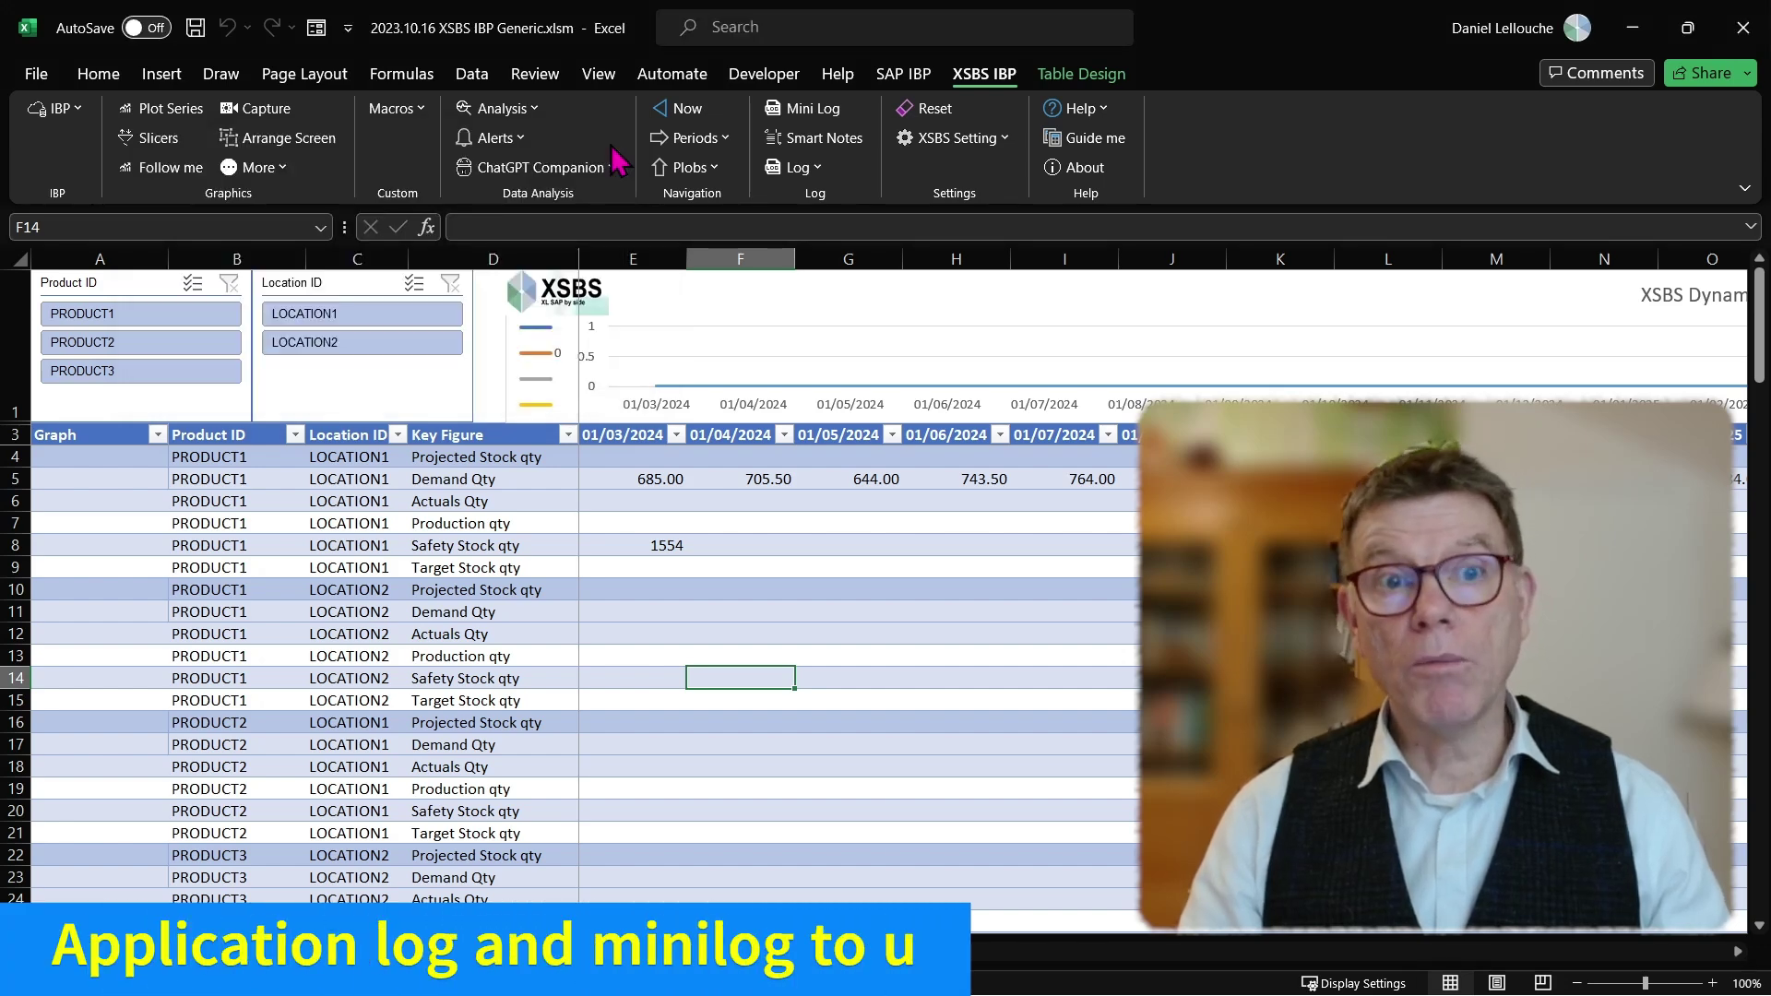
left_click(809, 173)
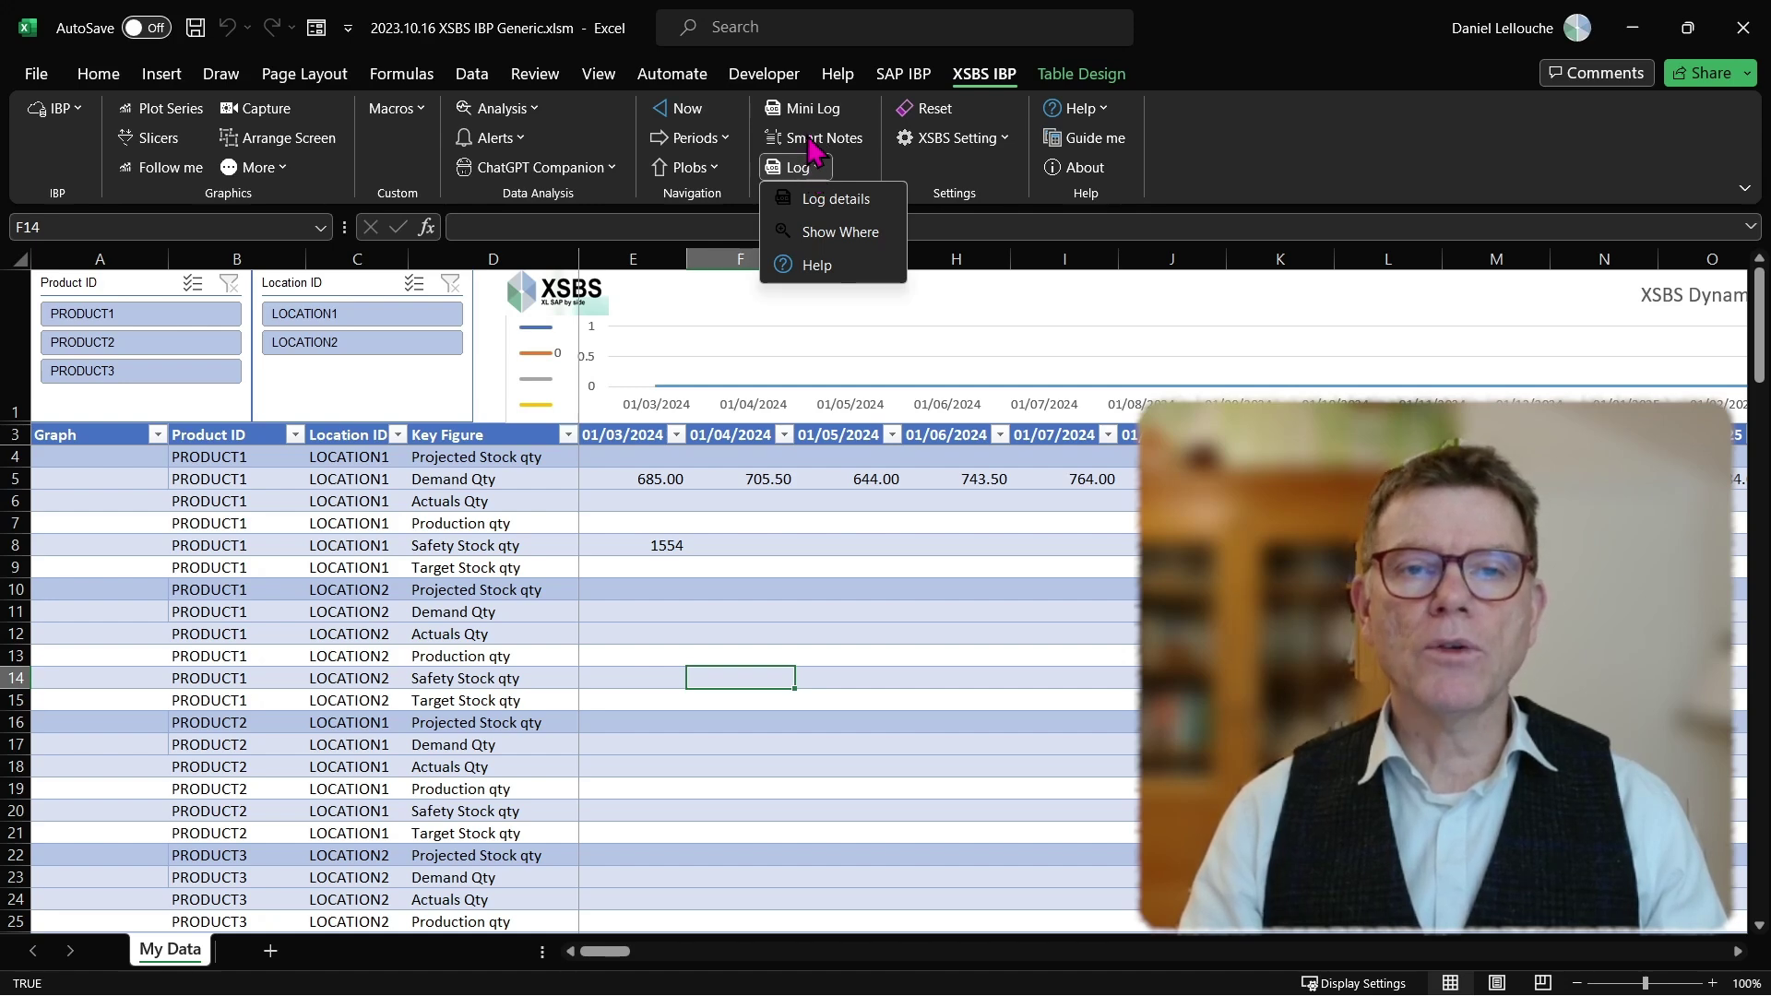
left_click(852, 558)
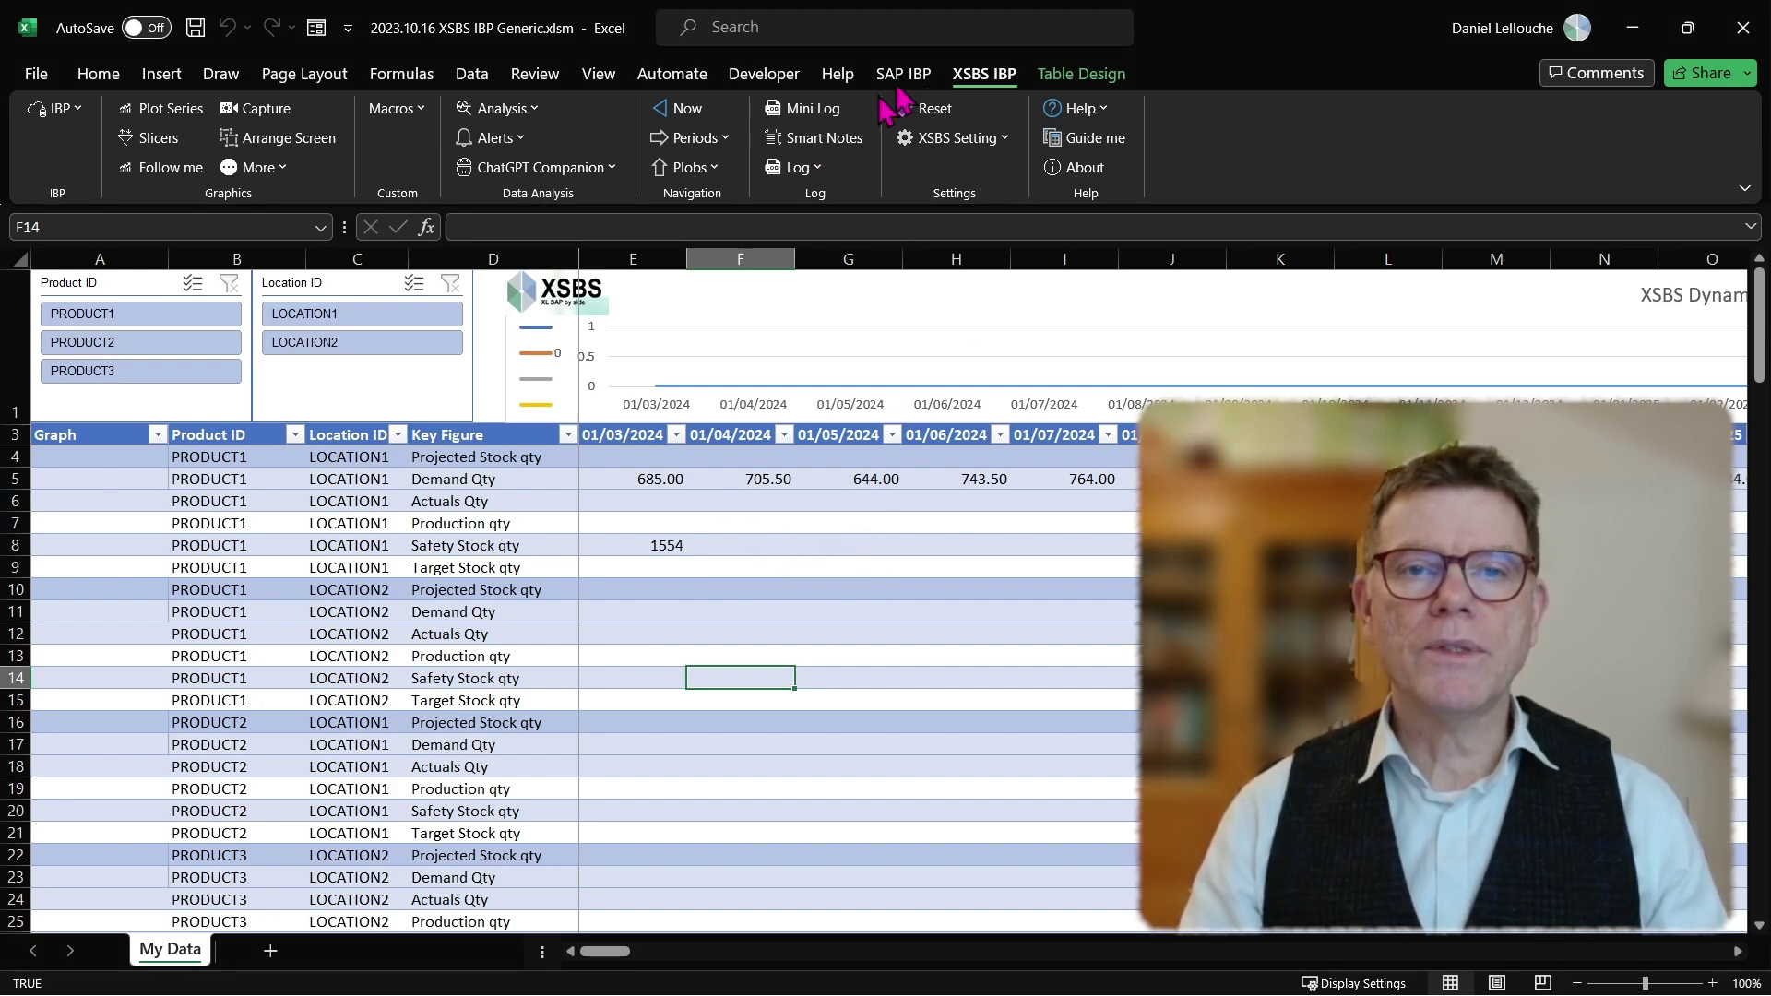
left_click(959, 139)
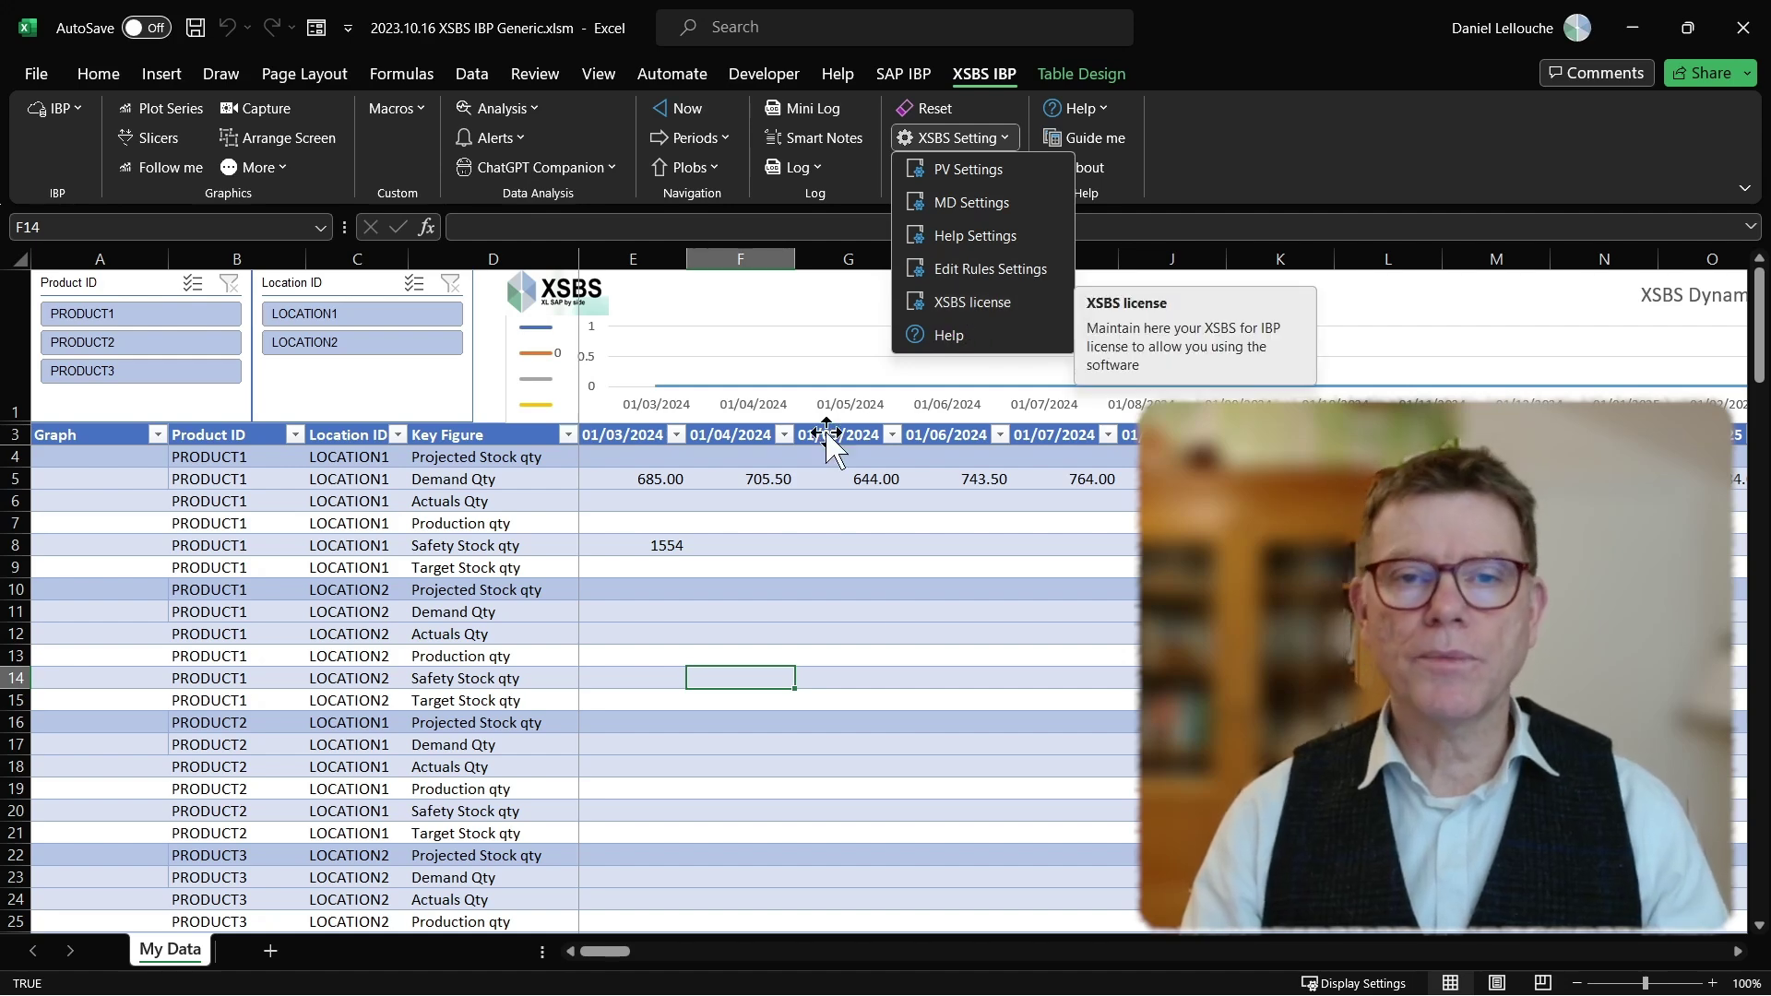
left_click(1083, 198)
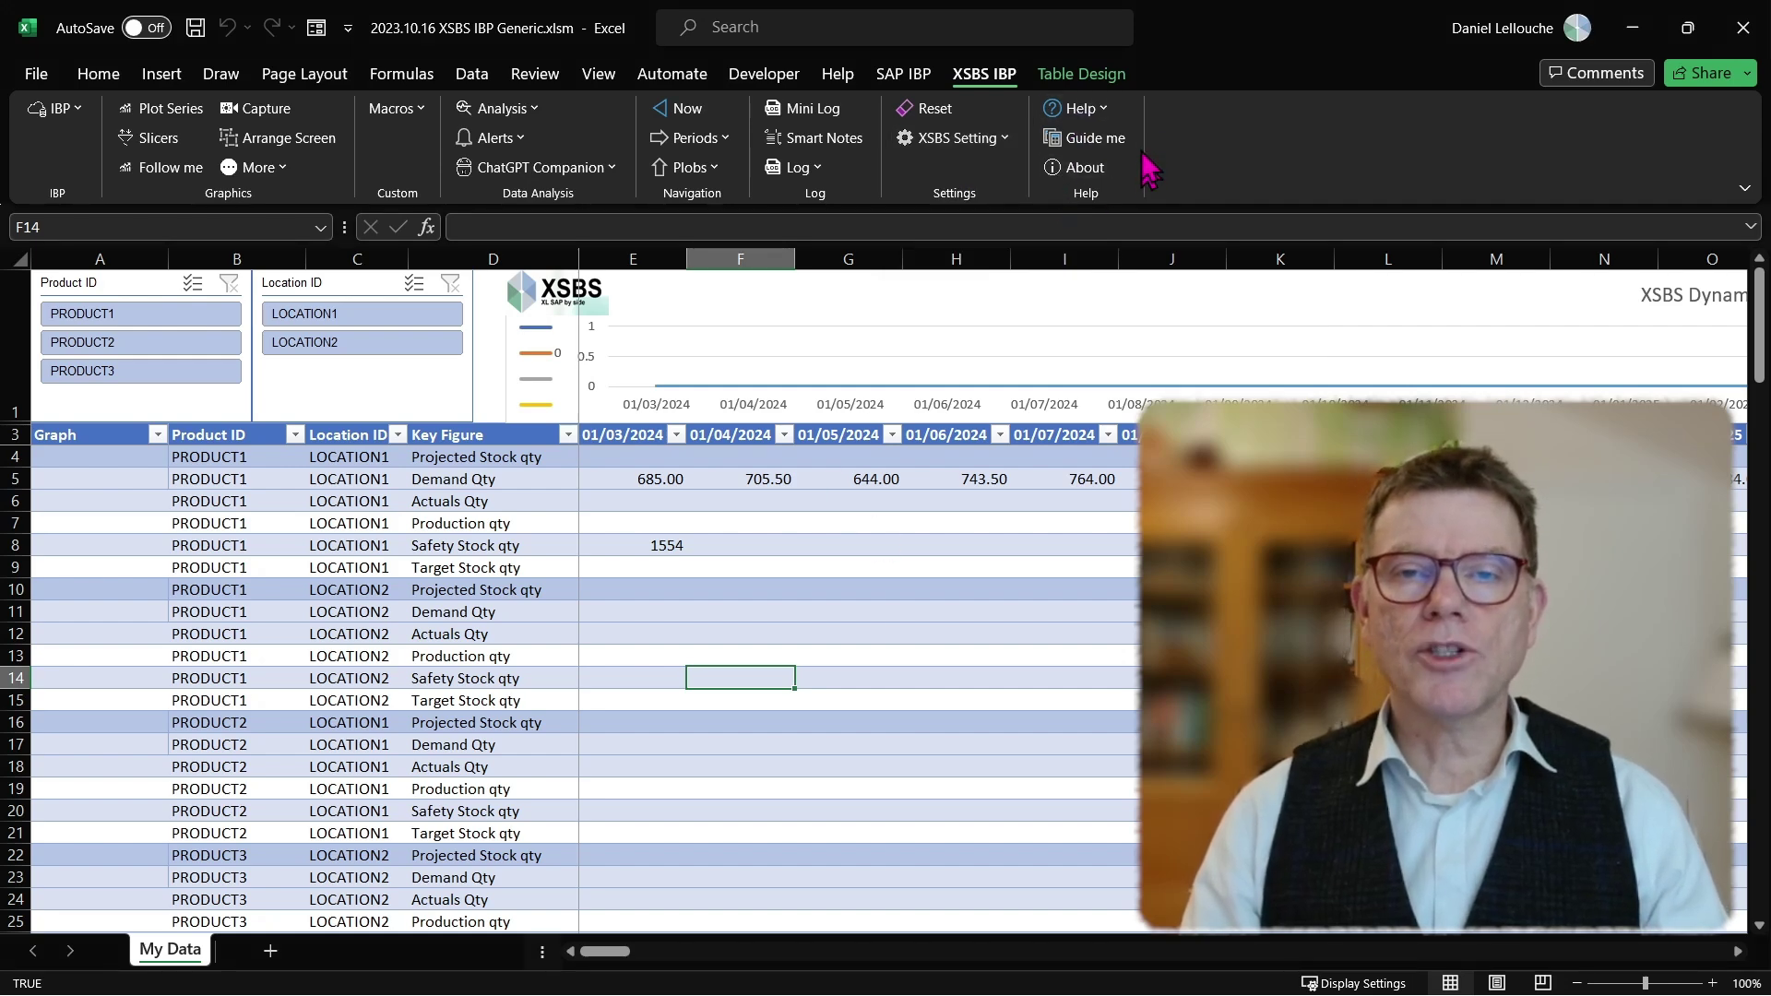
left_click(1107, 112)
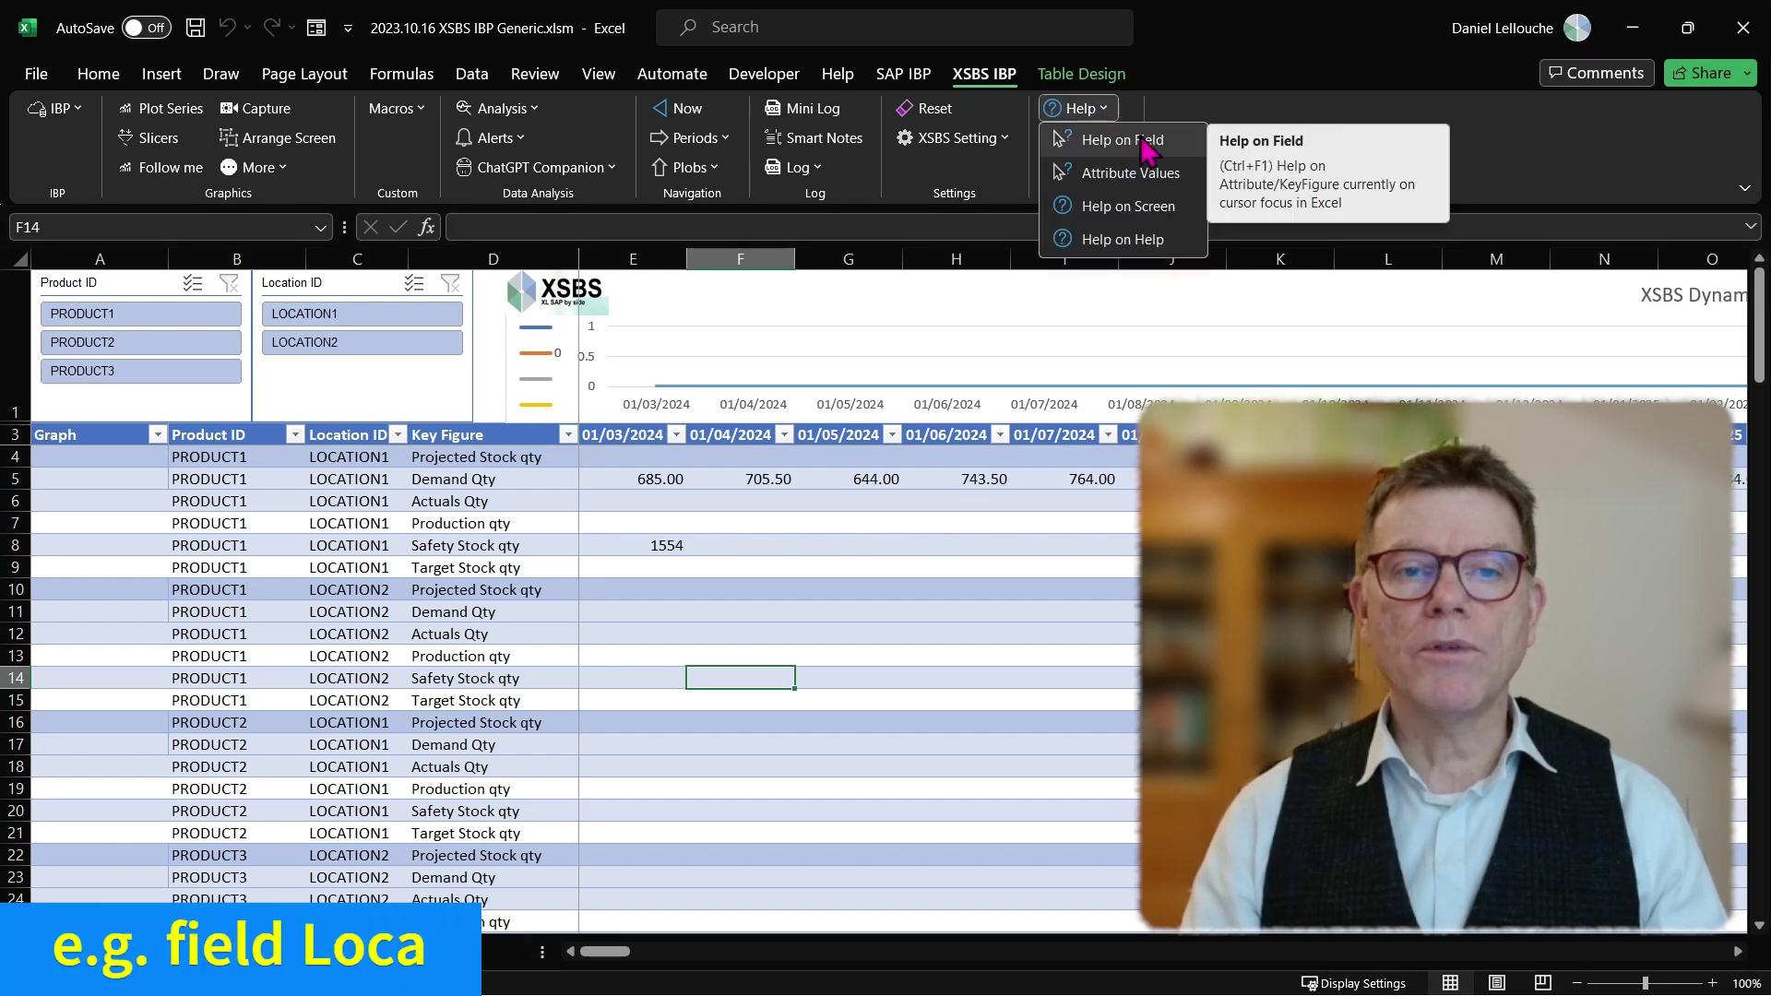
left_click(341, 464)
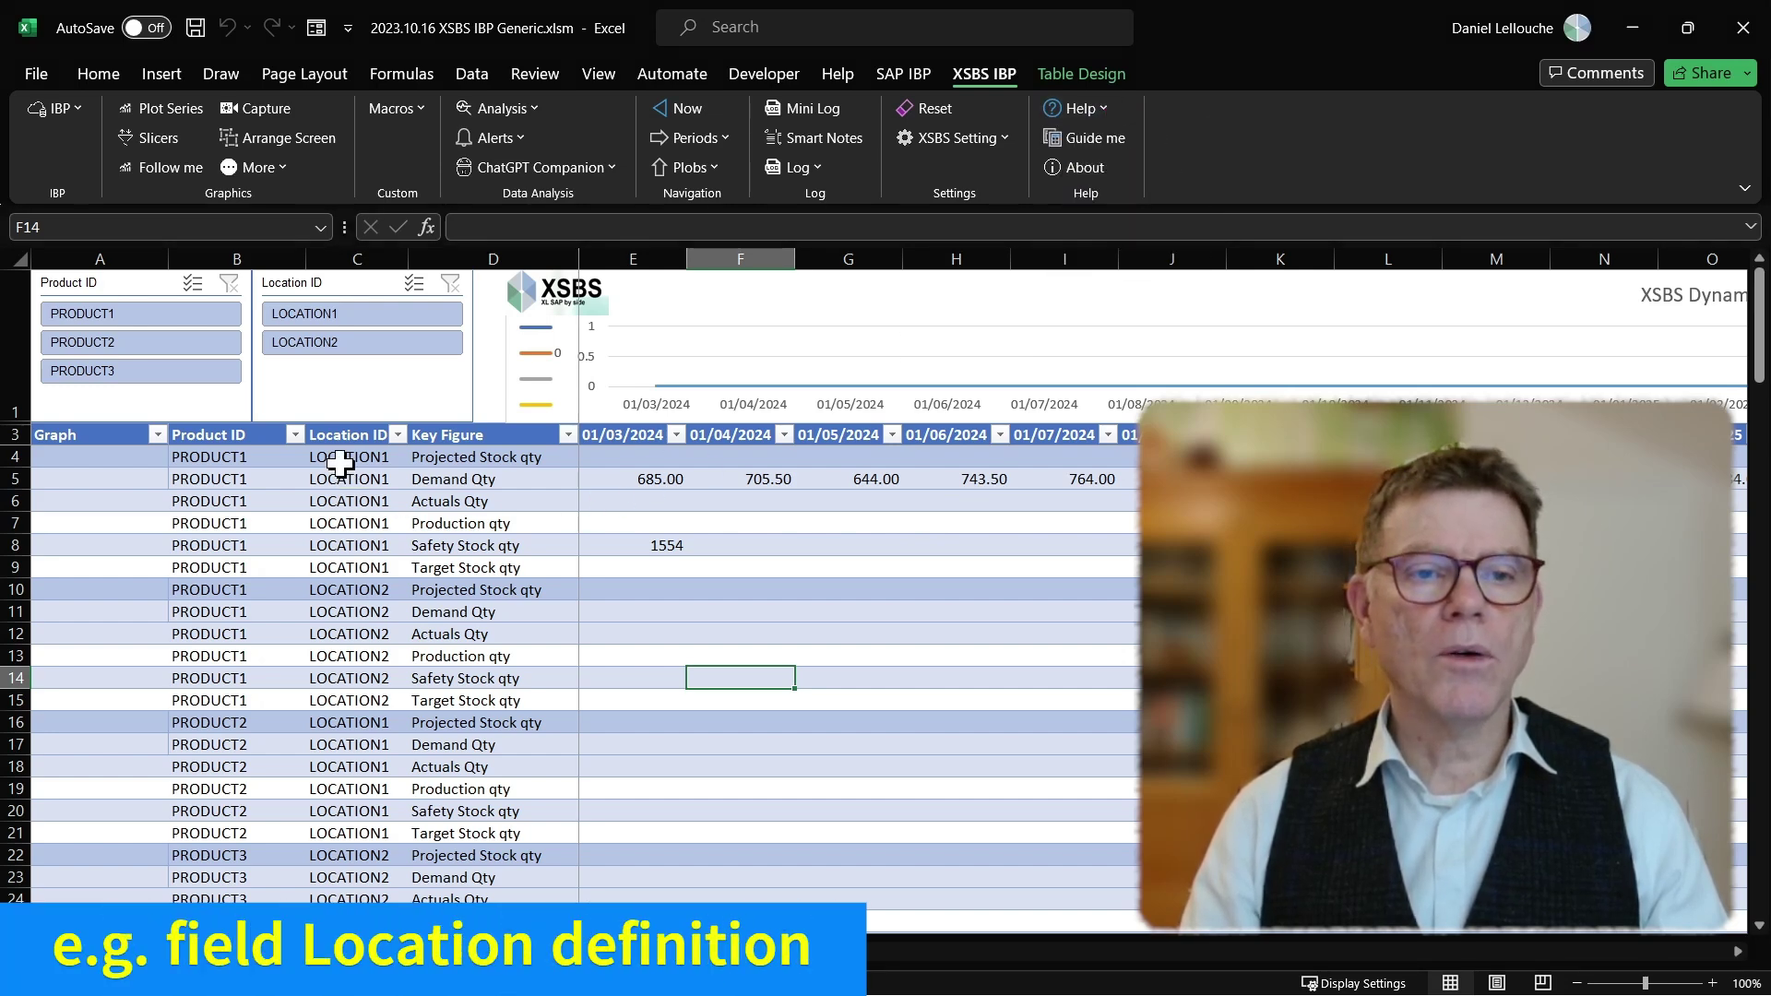
left_click(346, 457)
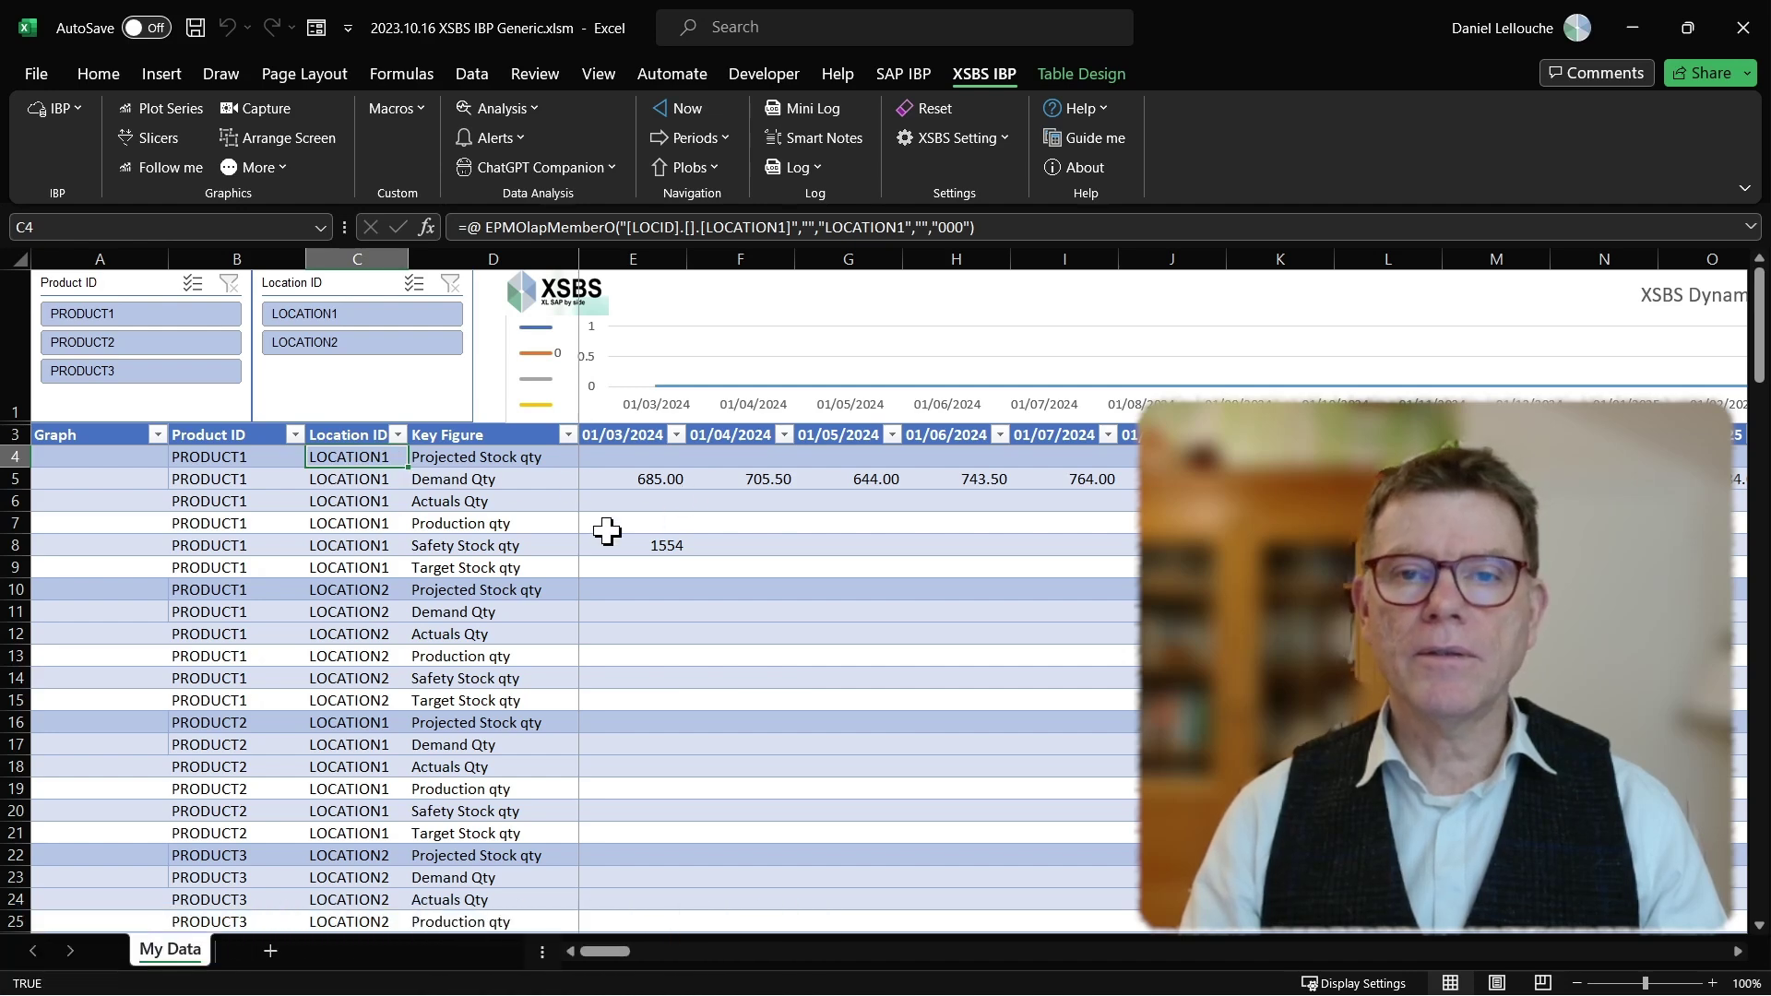
left_click(1104, 109)
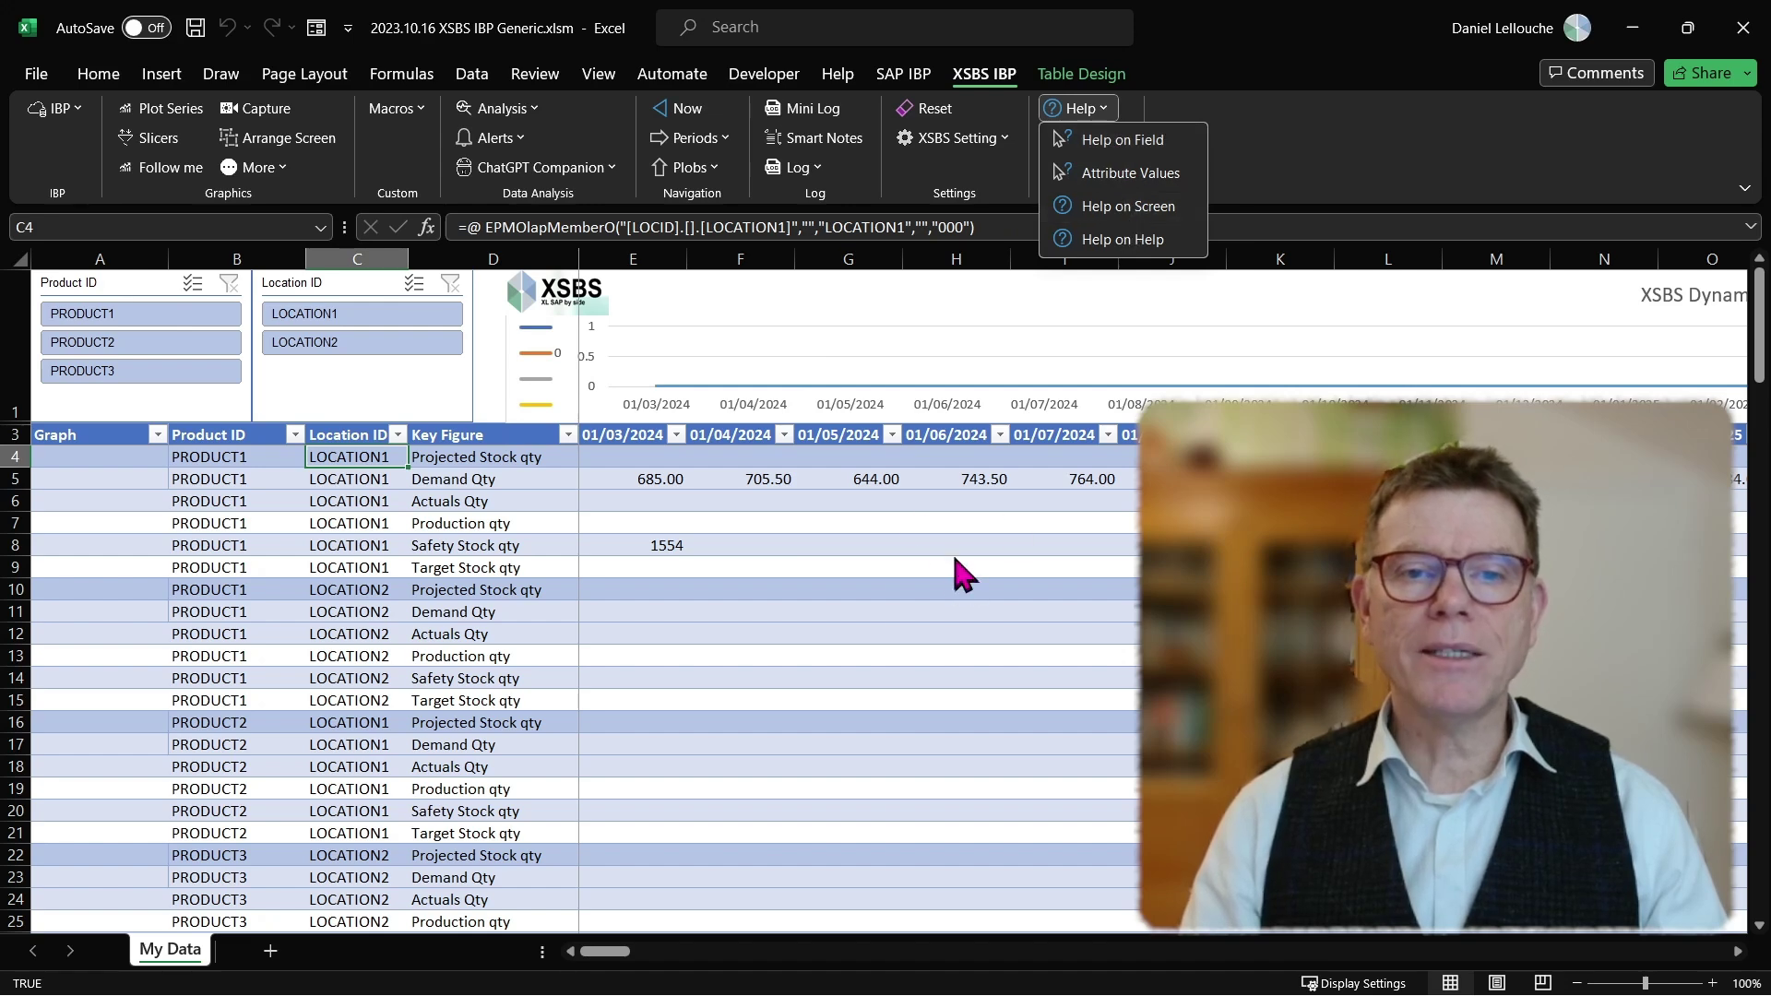
left_click(906, 652)
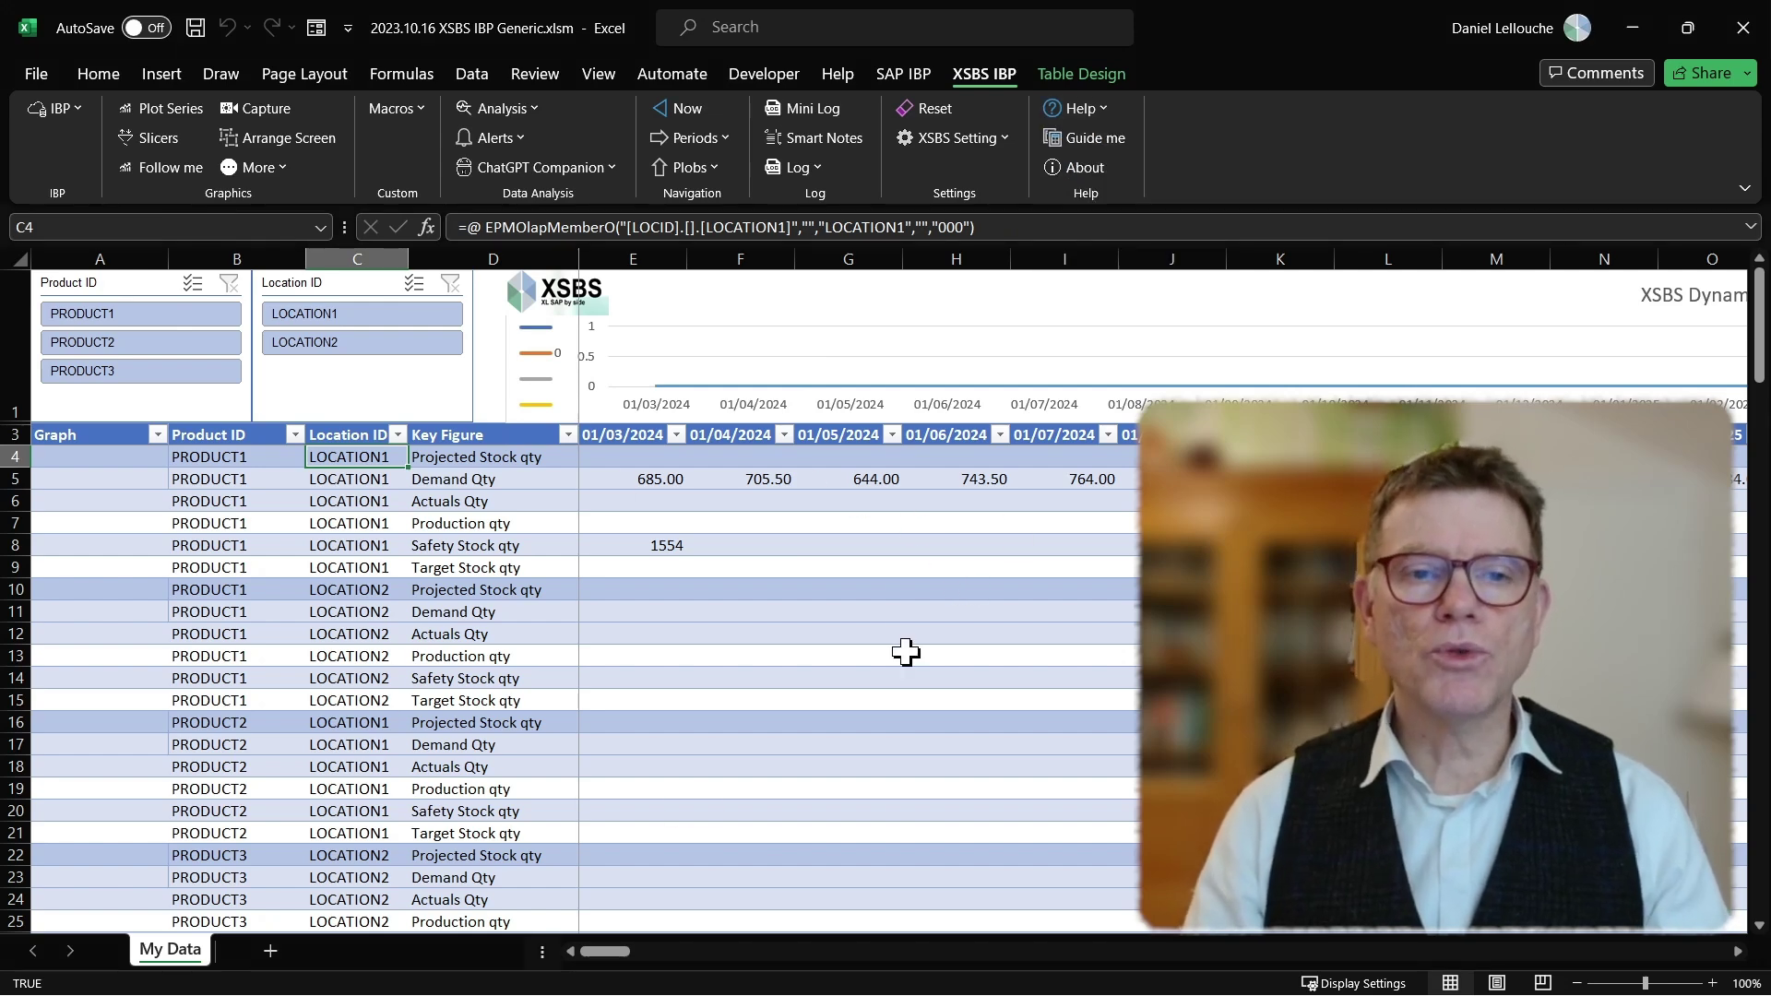
left_click(1106, 111)
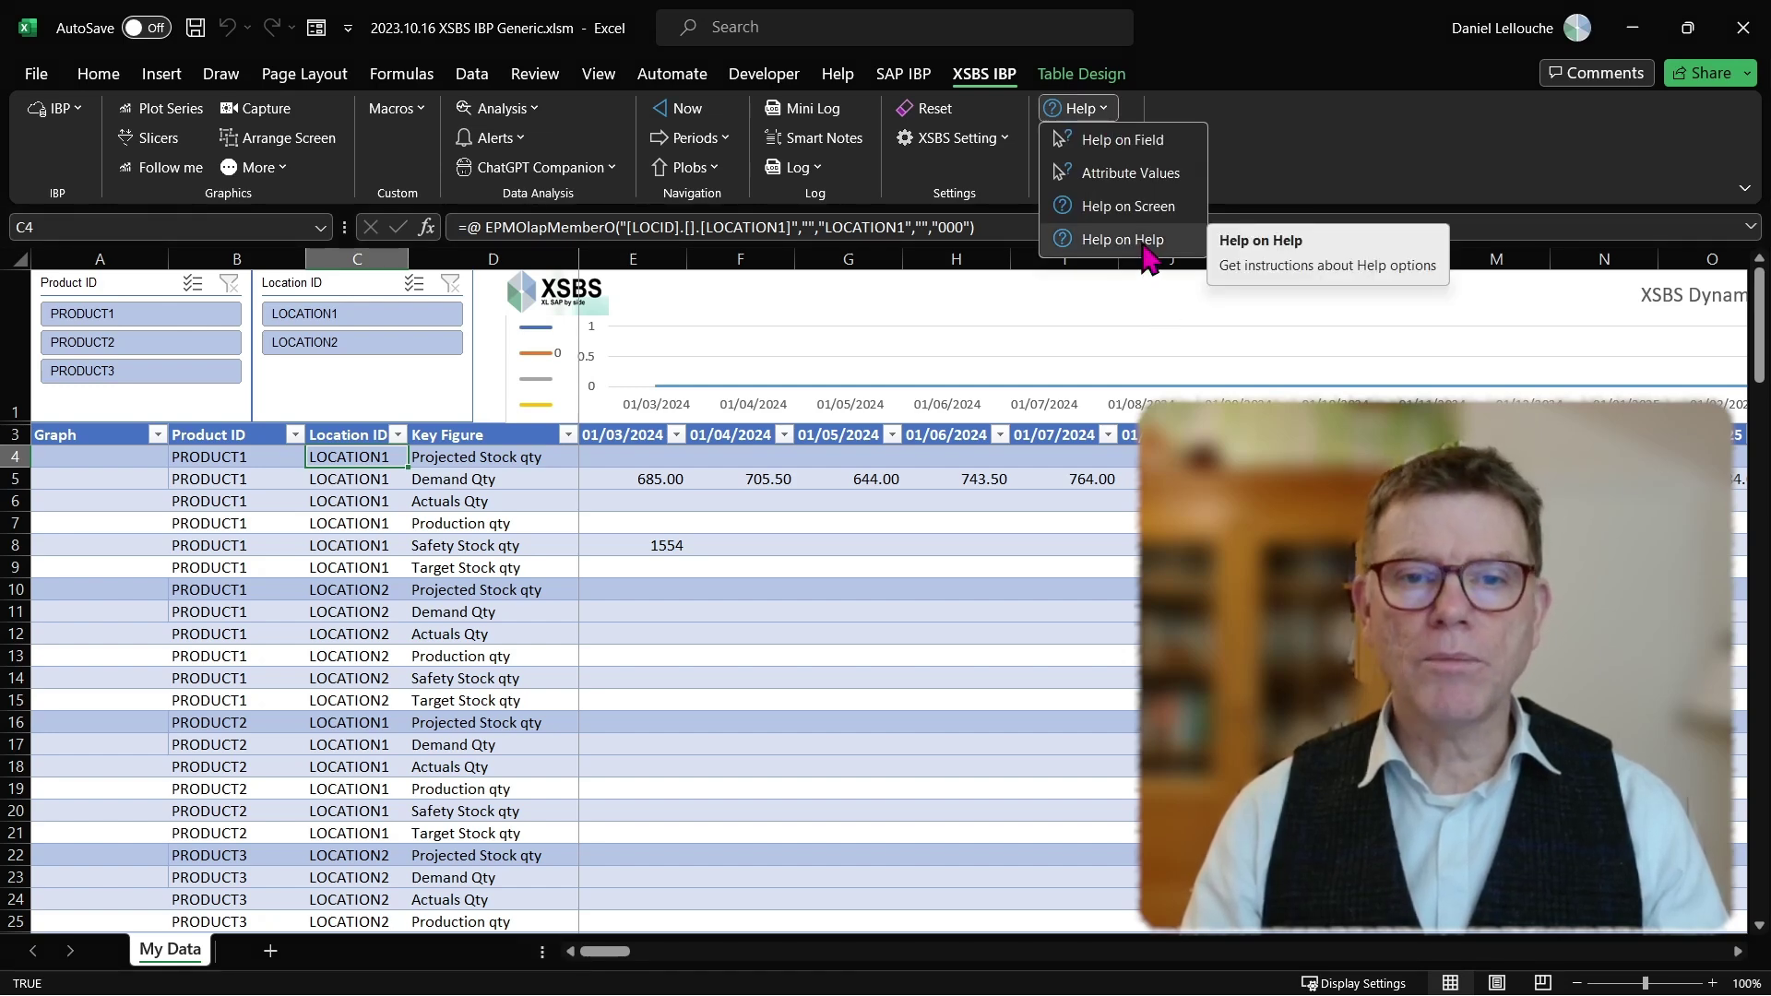
left_click(977, 581)
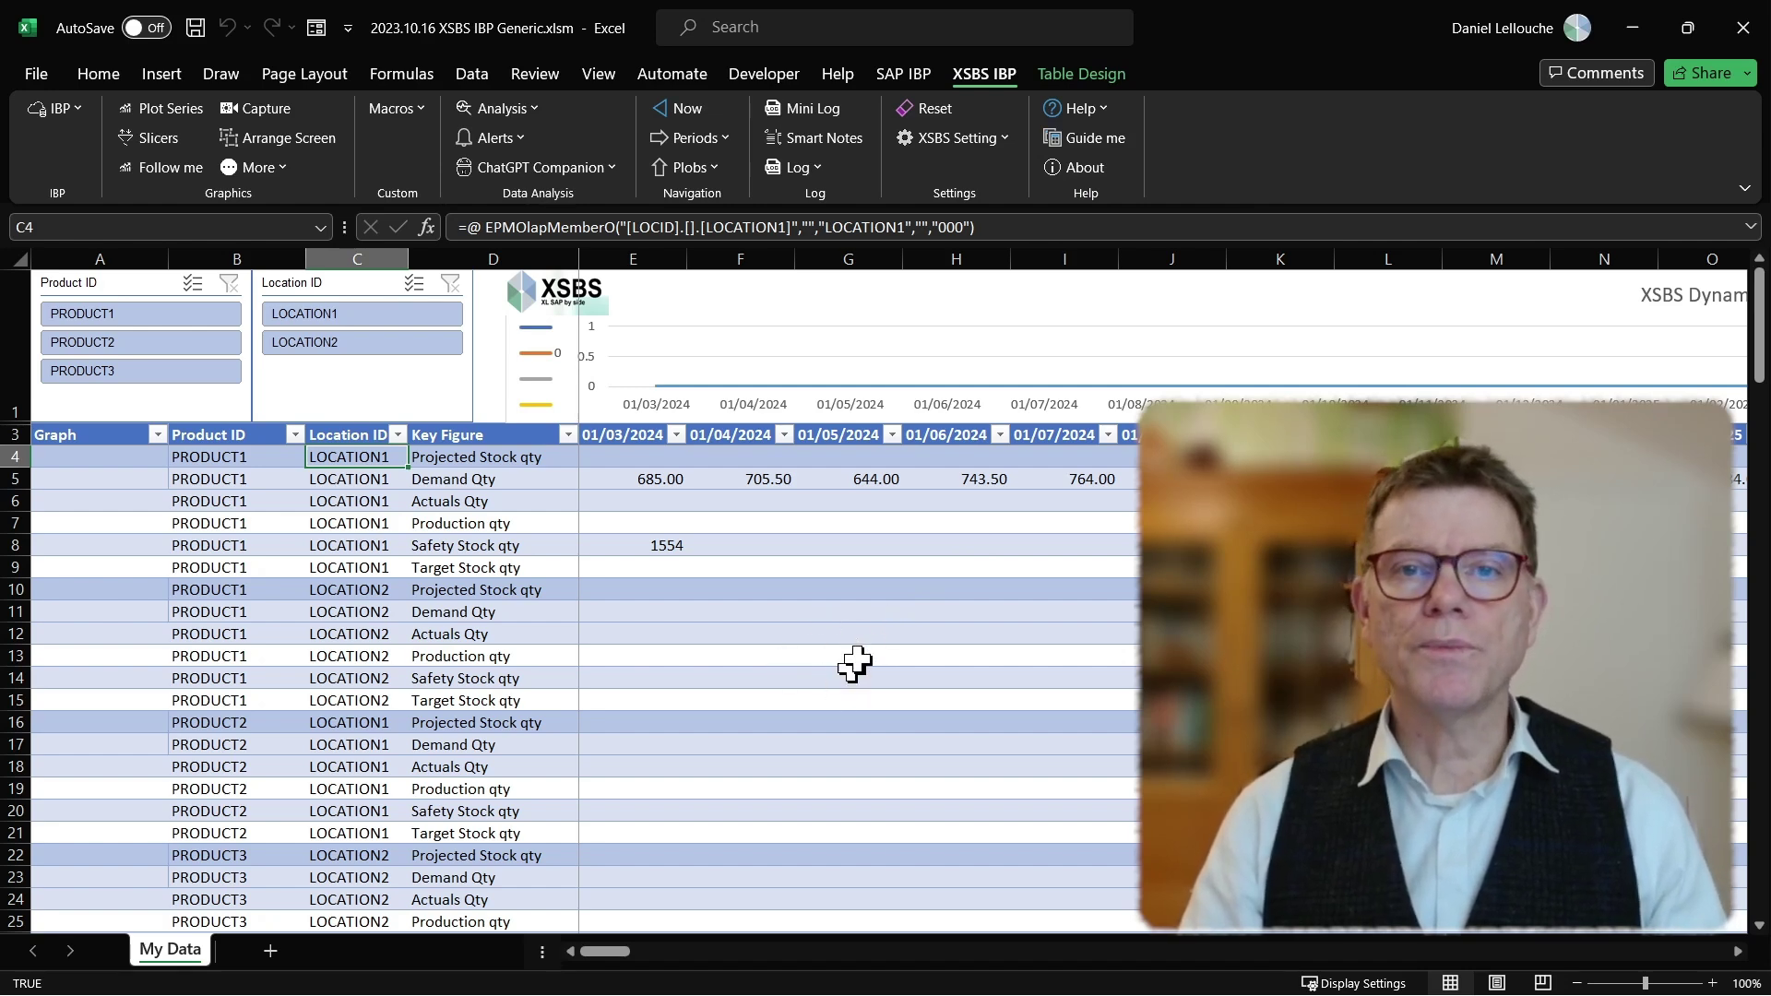
View the XSBS IBP About dialog with the add-in's version details, then close it
left_click(1068, 169)
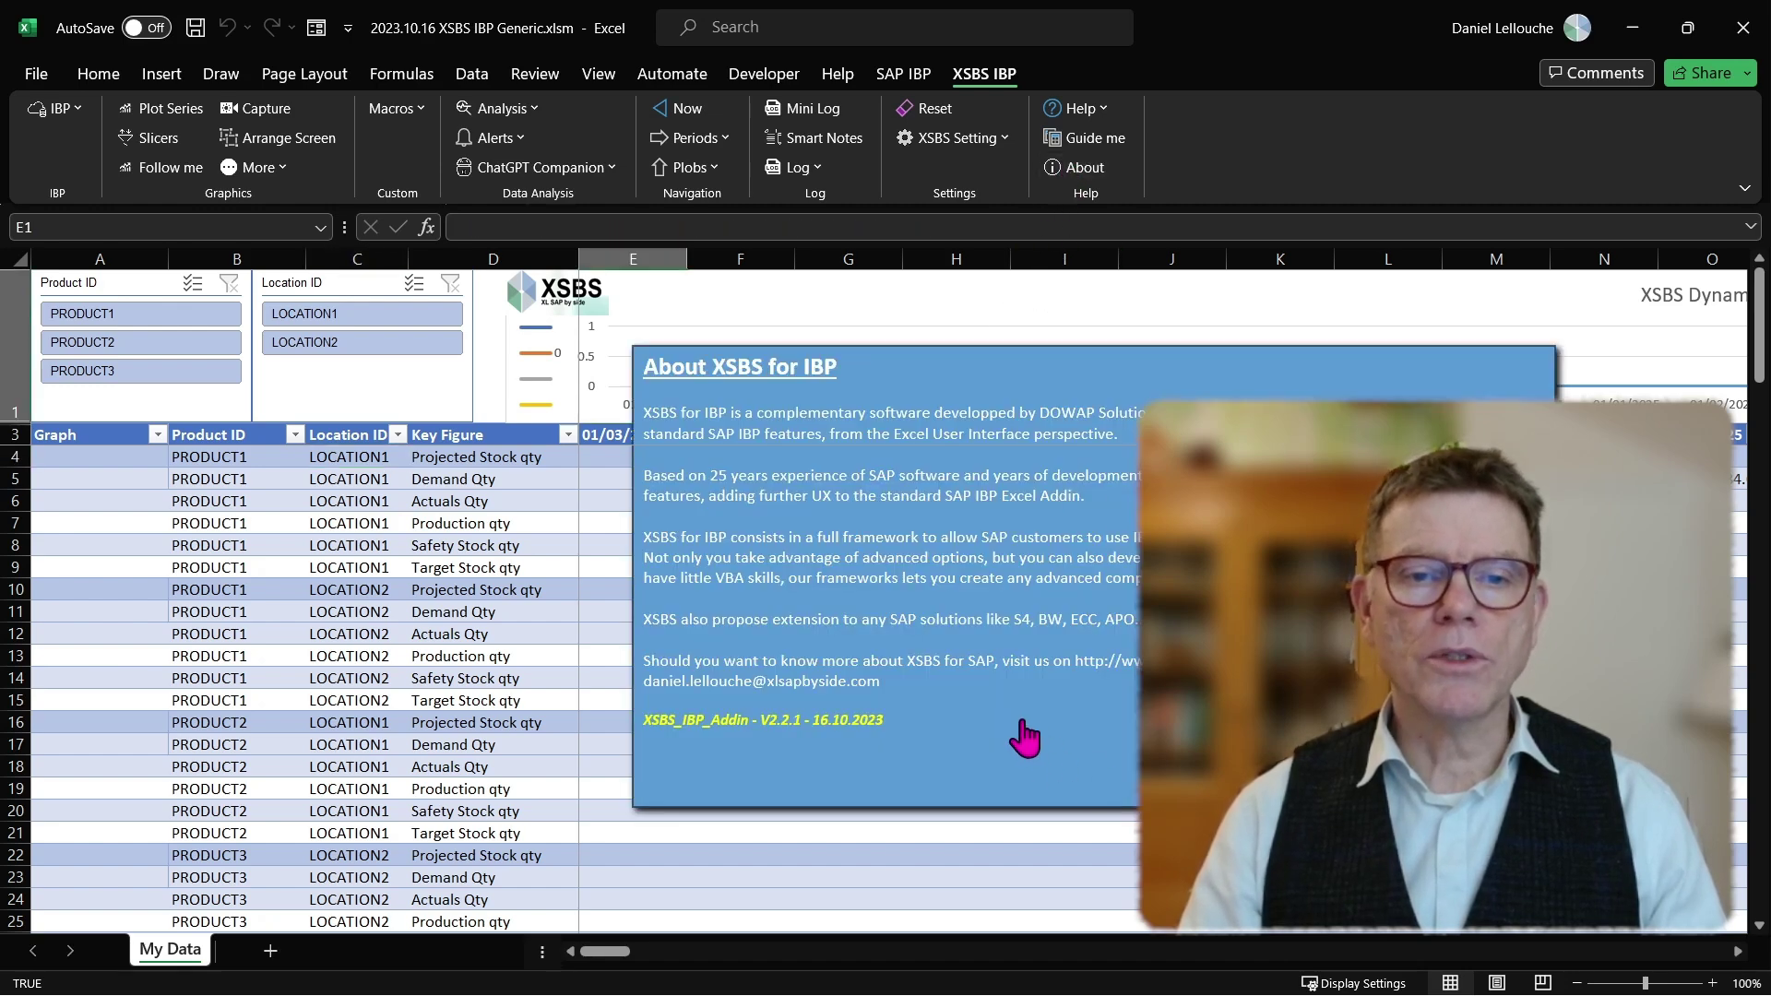
left_click(1024, 736)
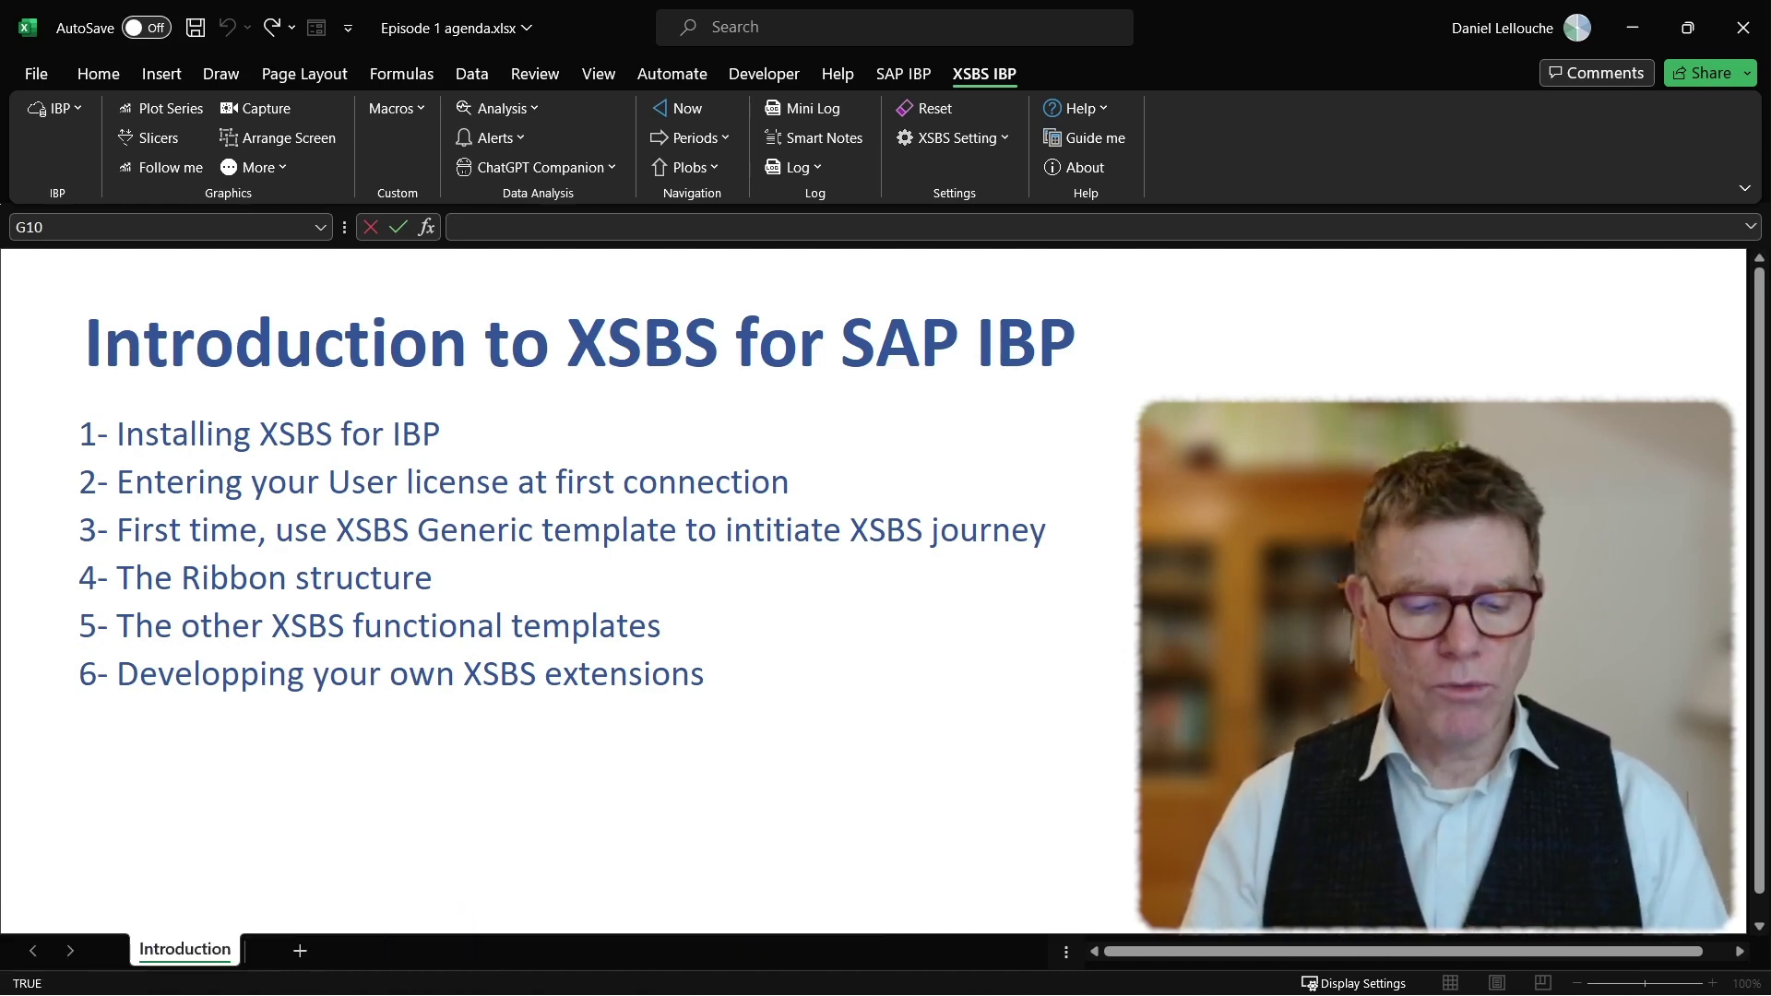
Switch to the Planning workbook and preview its Planning, KPIs and Setting dropdown options
key("alt+Tab")
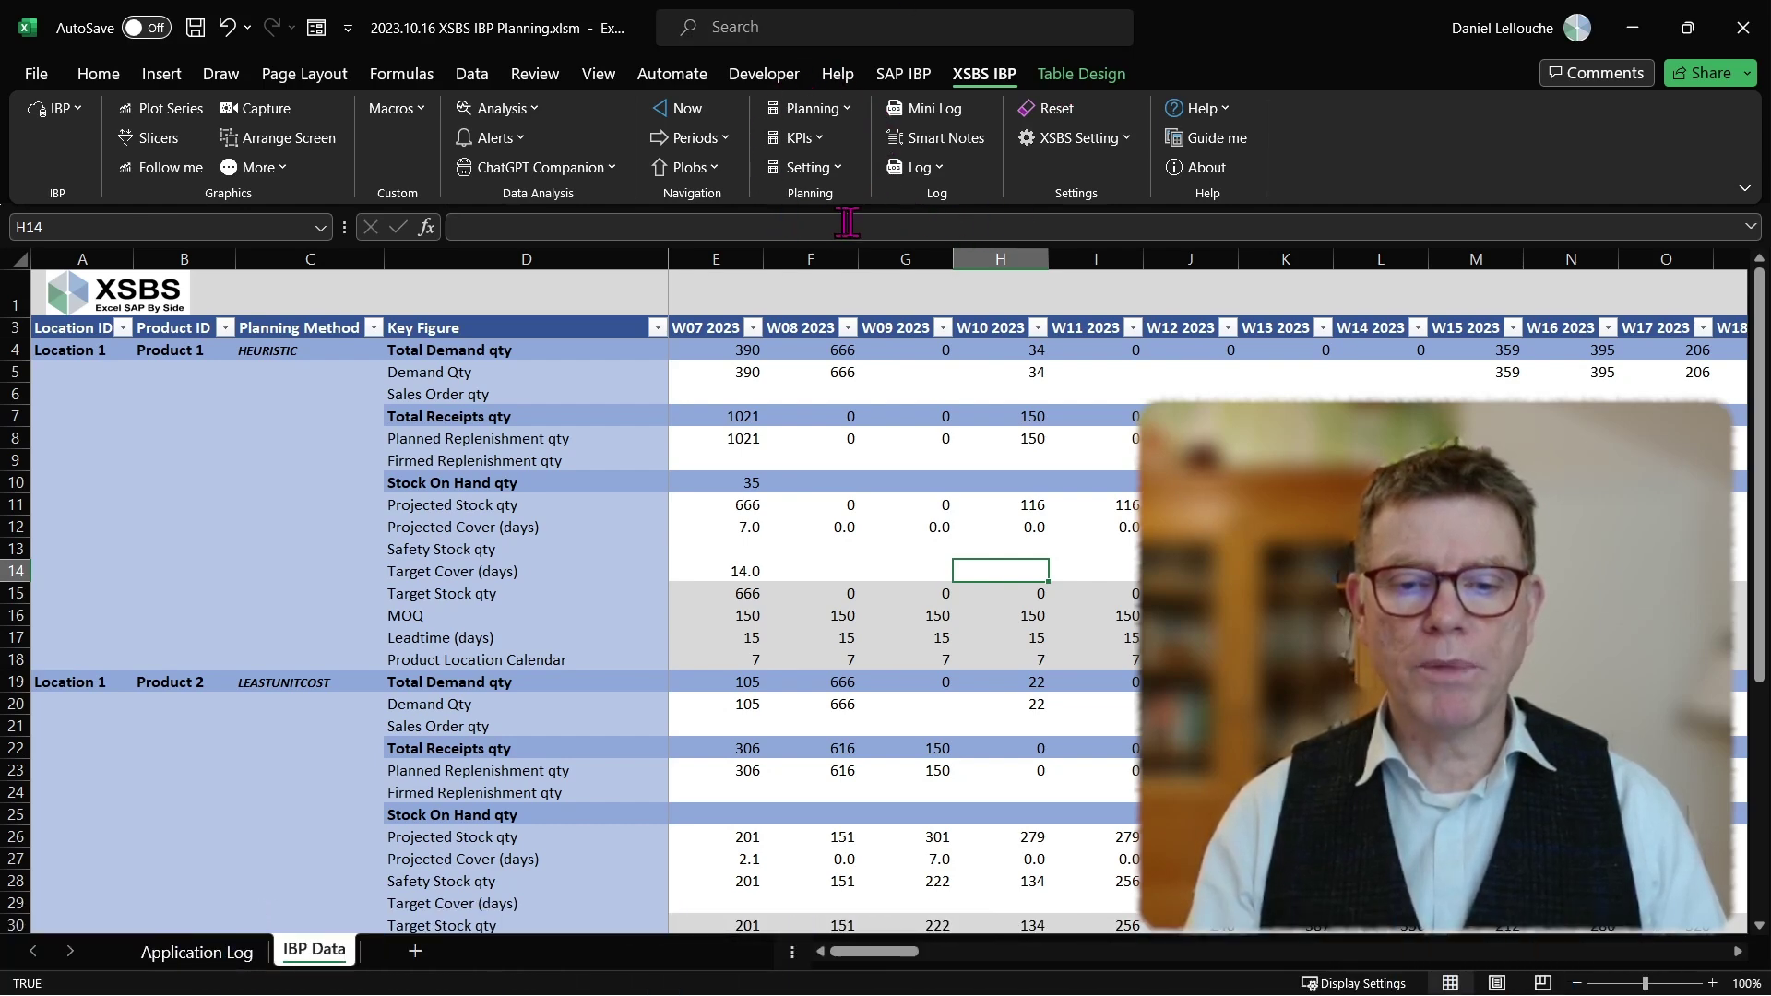
left_click(851, 108)
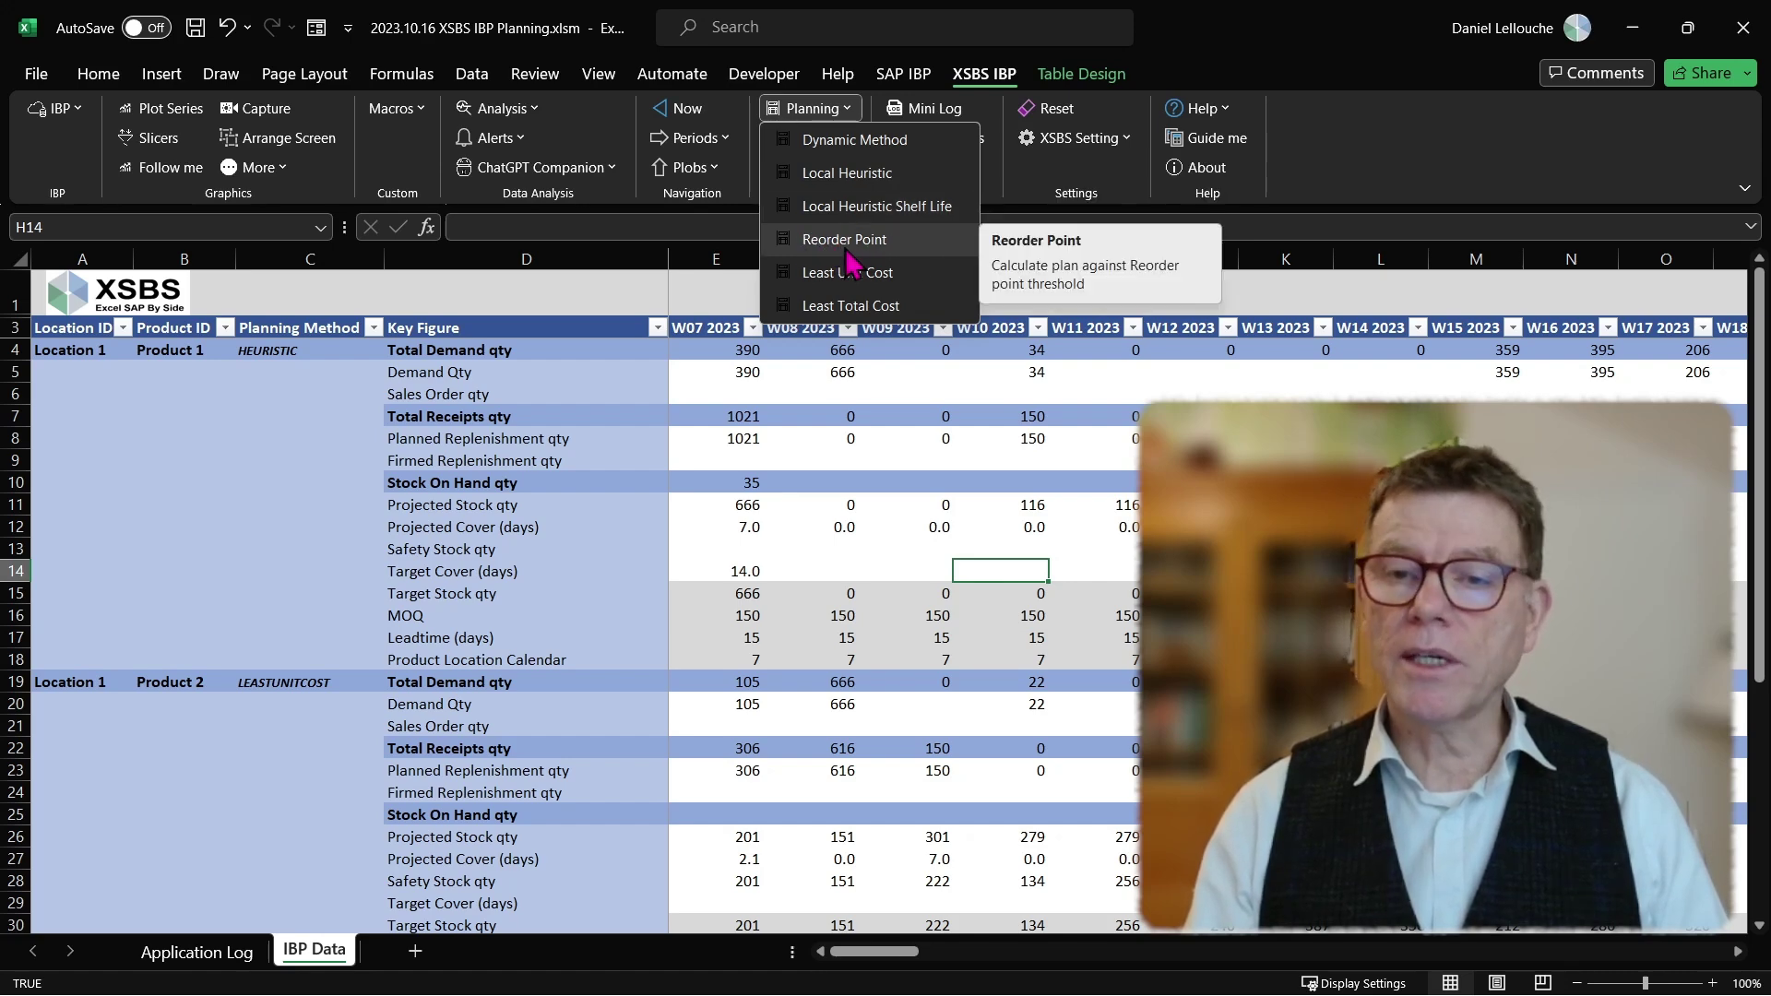
left_click(911, 496)
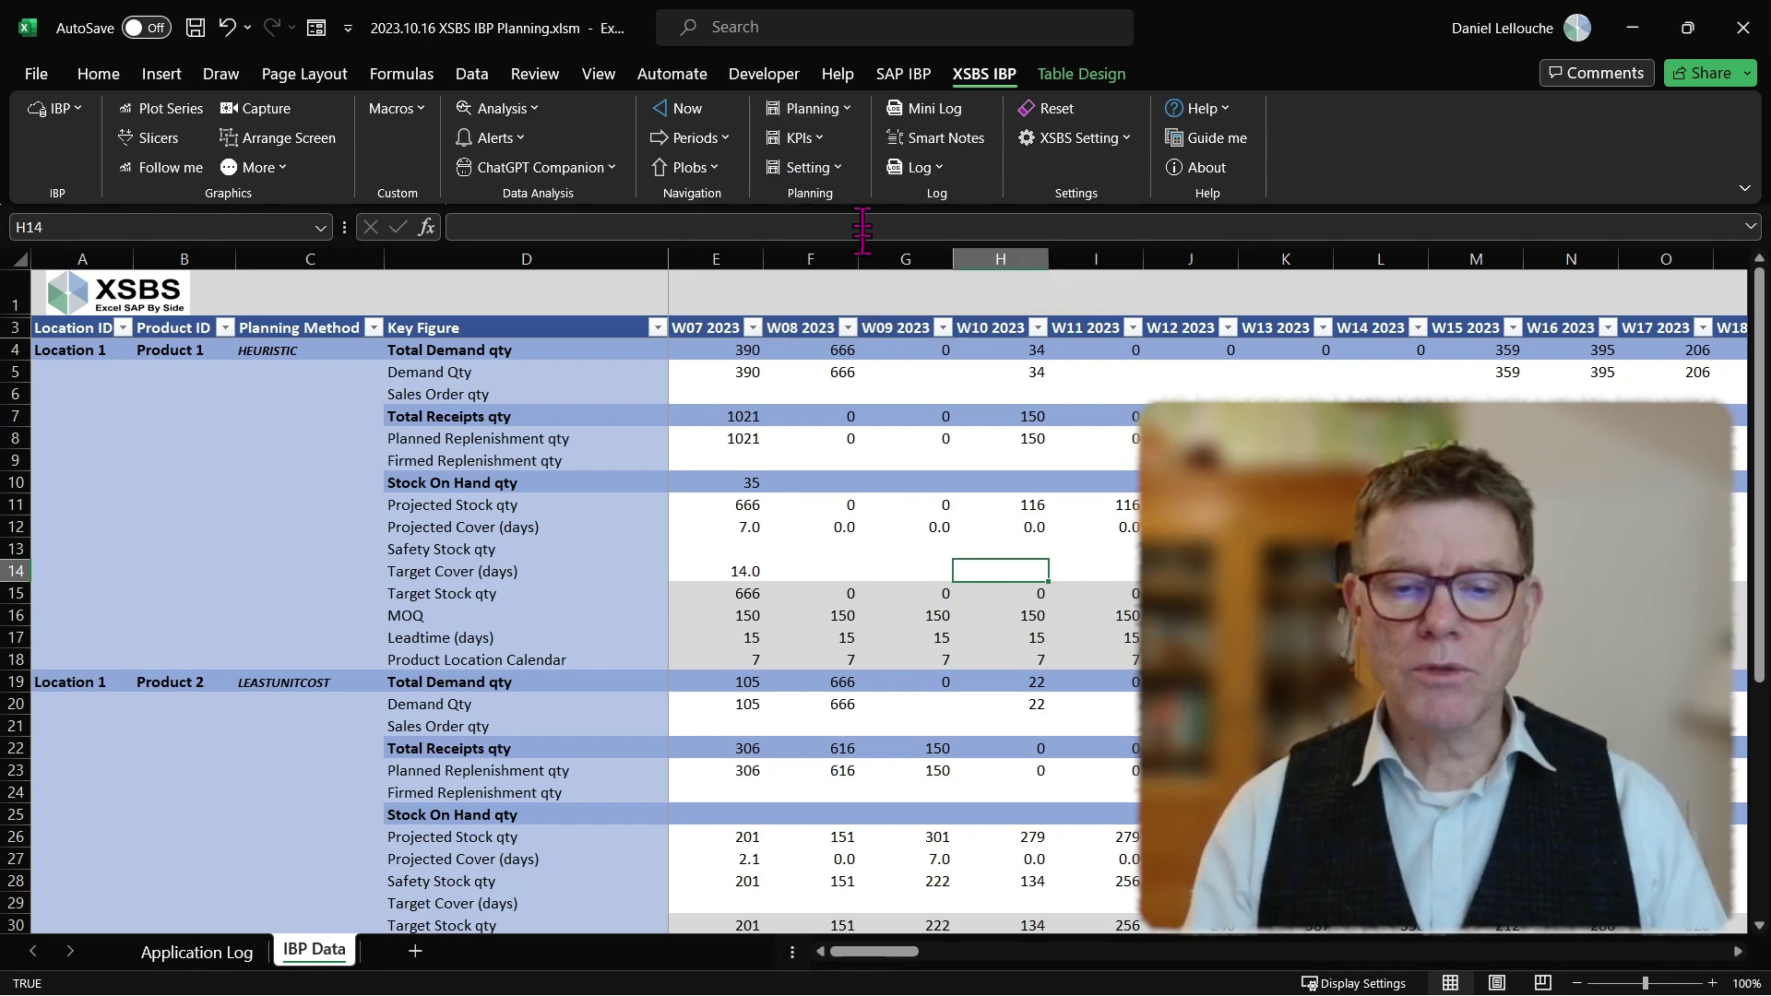
left_click(821, 143)
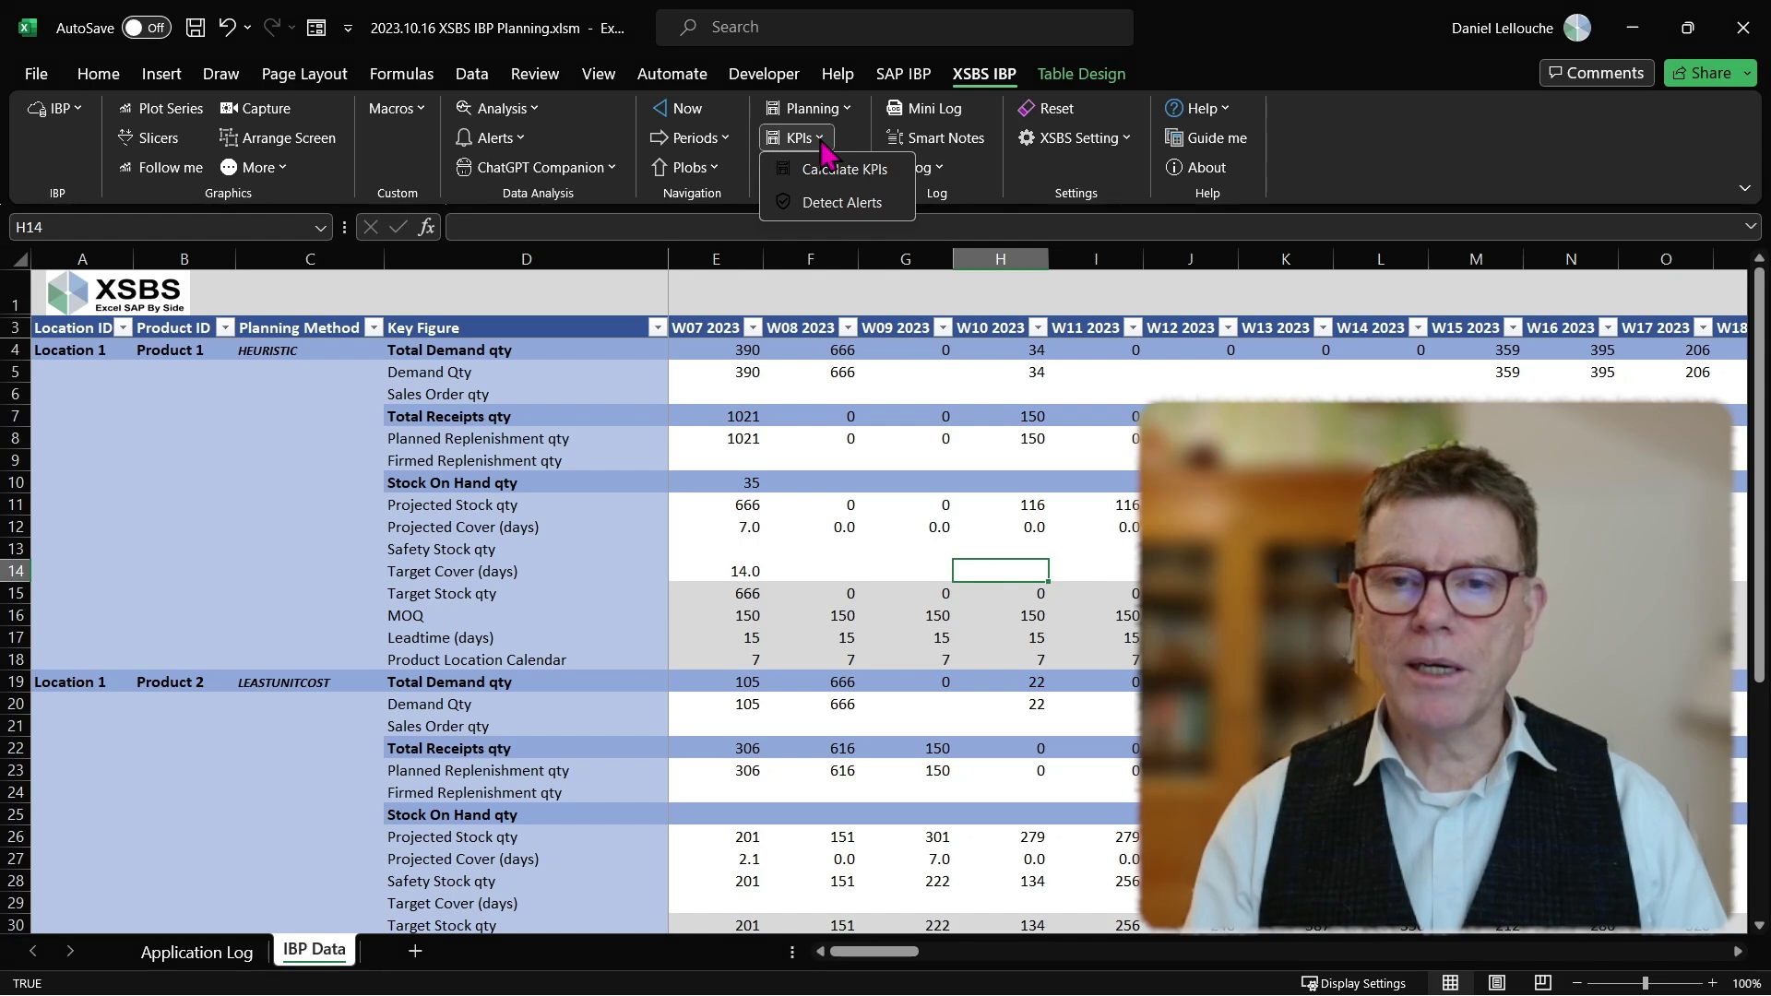
left_click(831, 169)
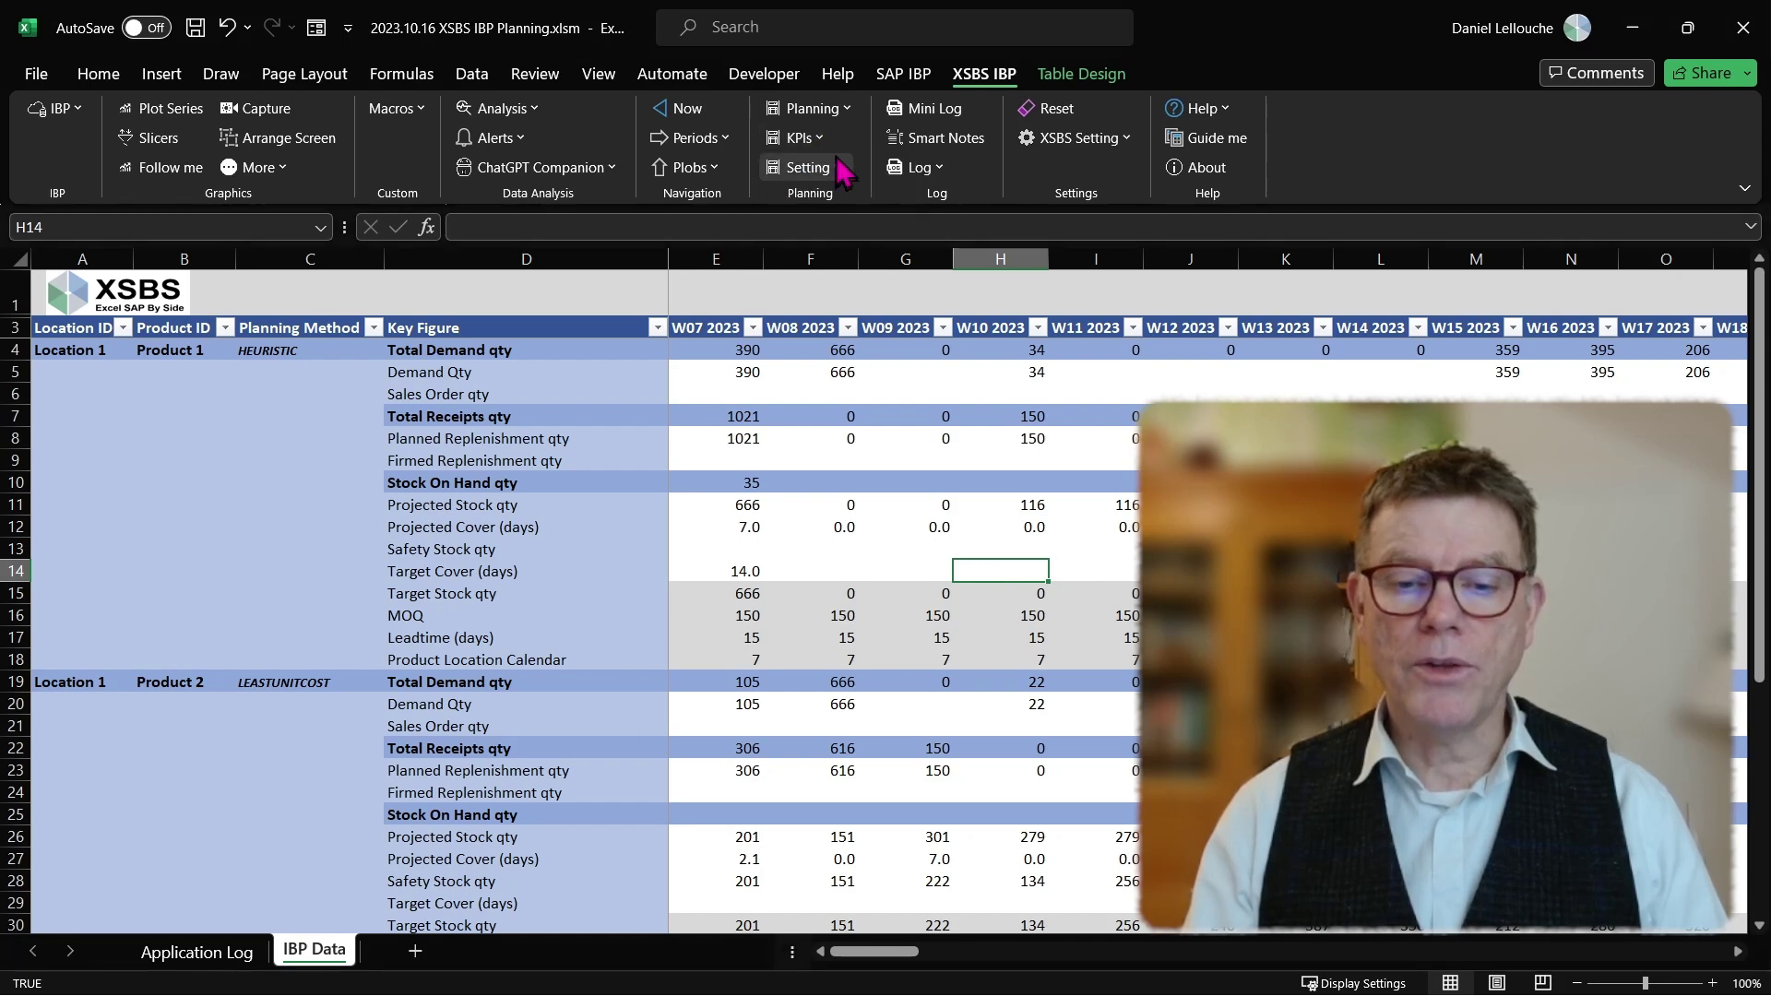
left_click(844, 171)
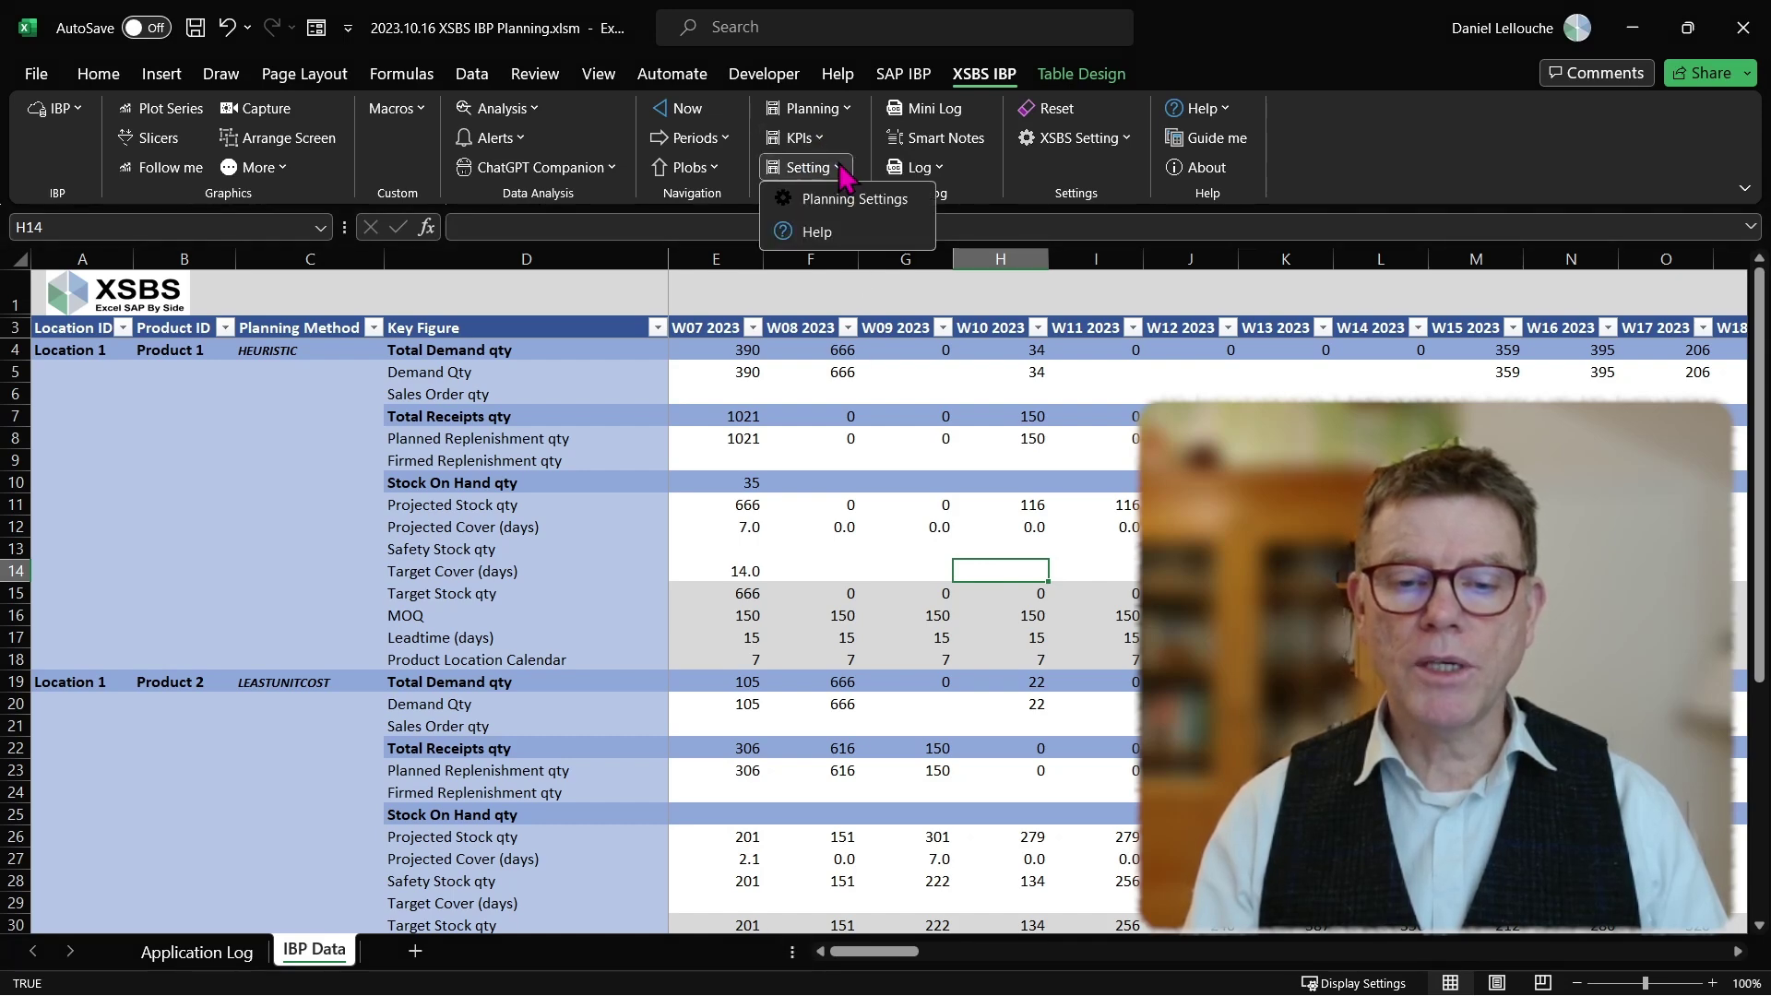
left_click(917, 517)
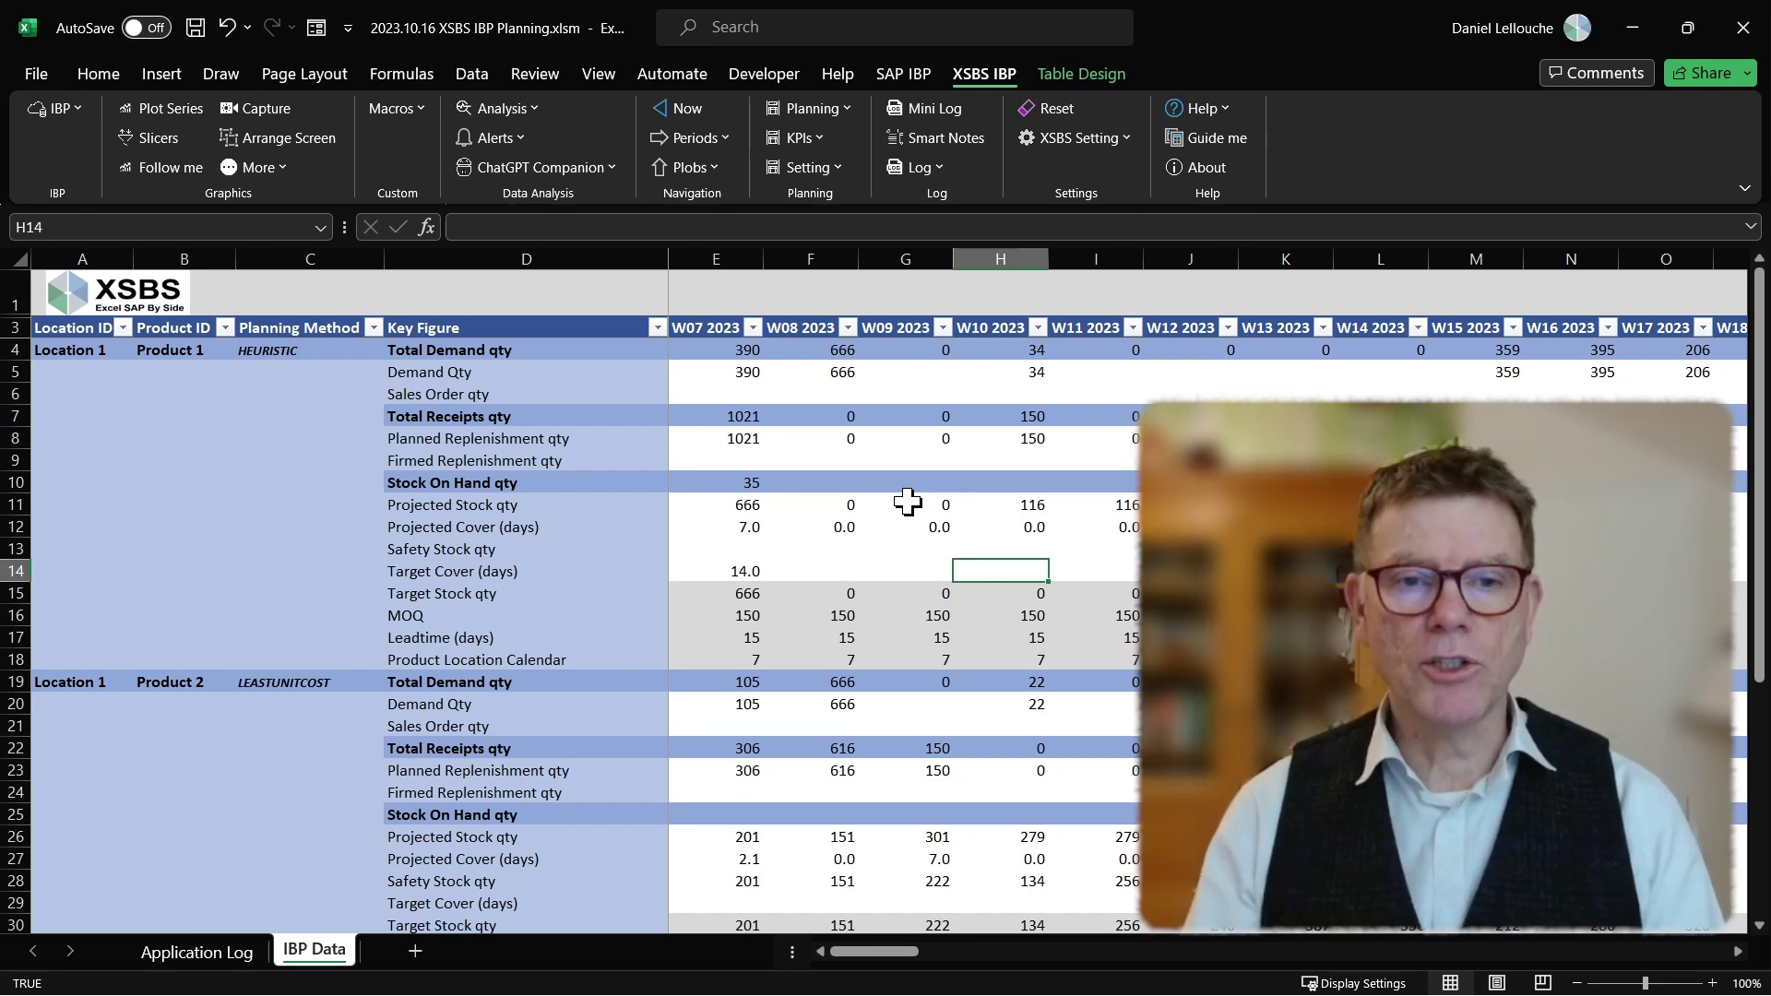
Open 2023.10.16 XSBS IBP Demand.xlsm from recent workbooks and select cell I6
key("alt+f")
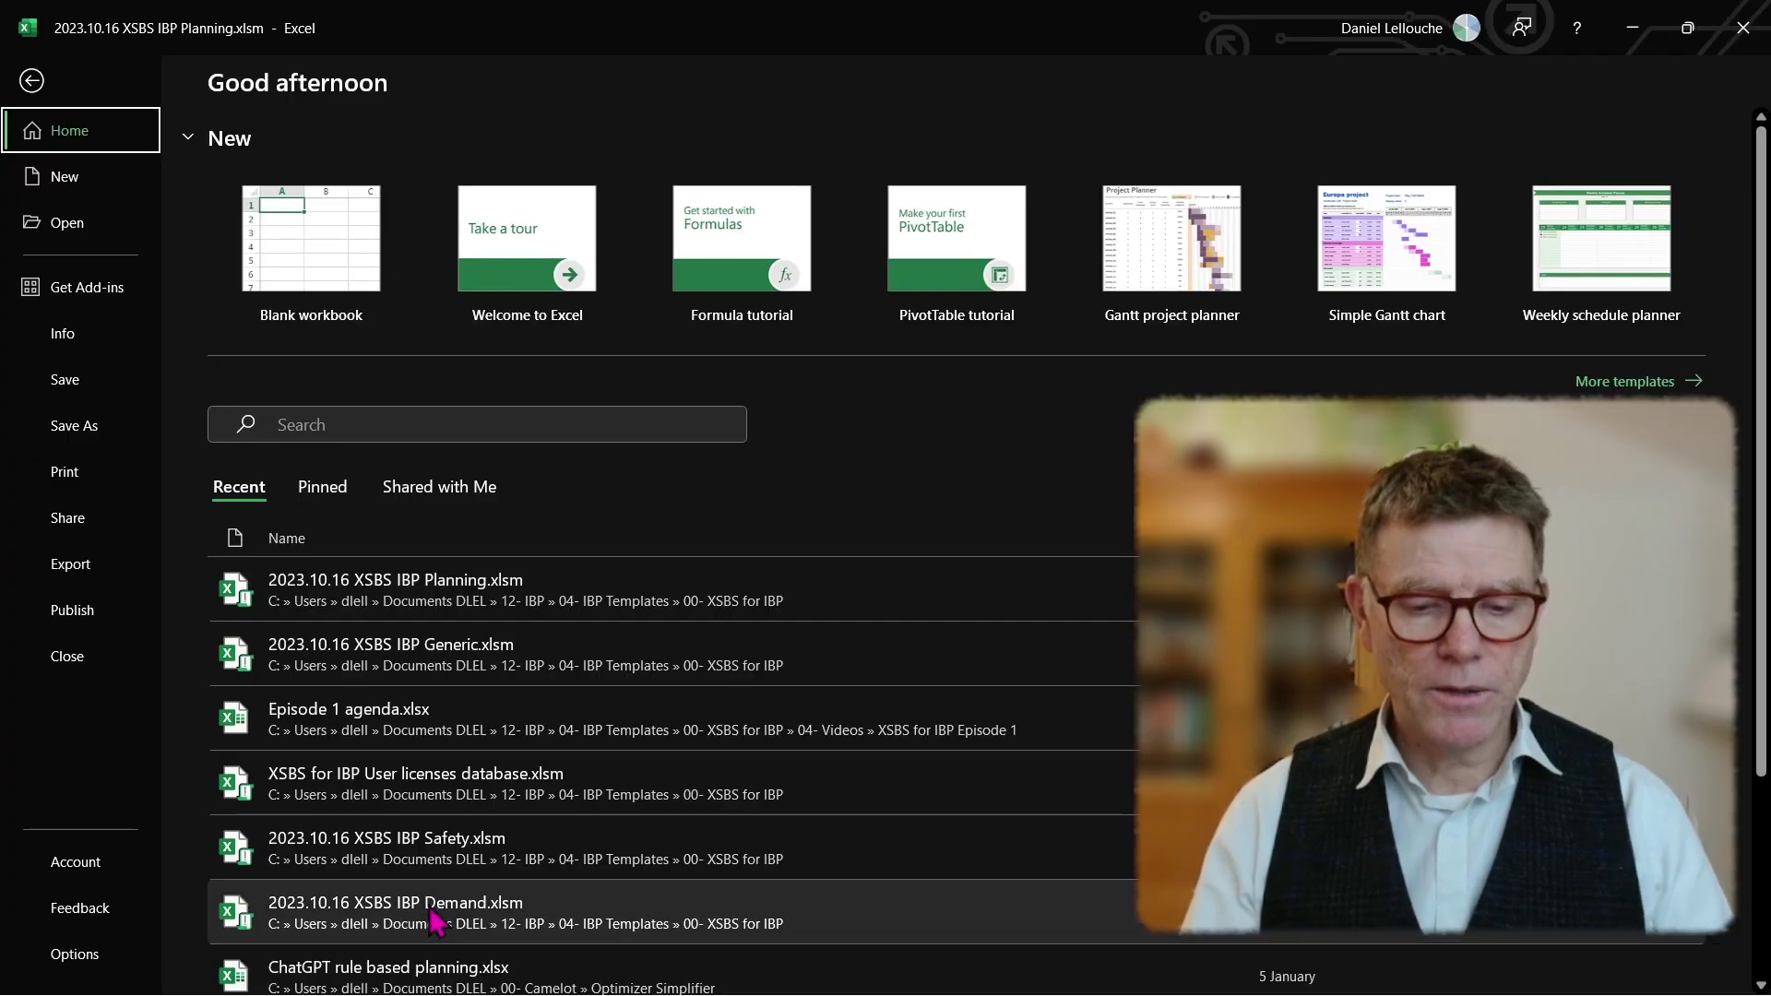
left_click(431, 903)
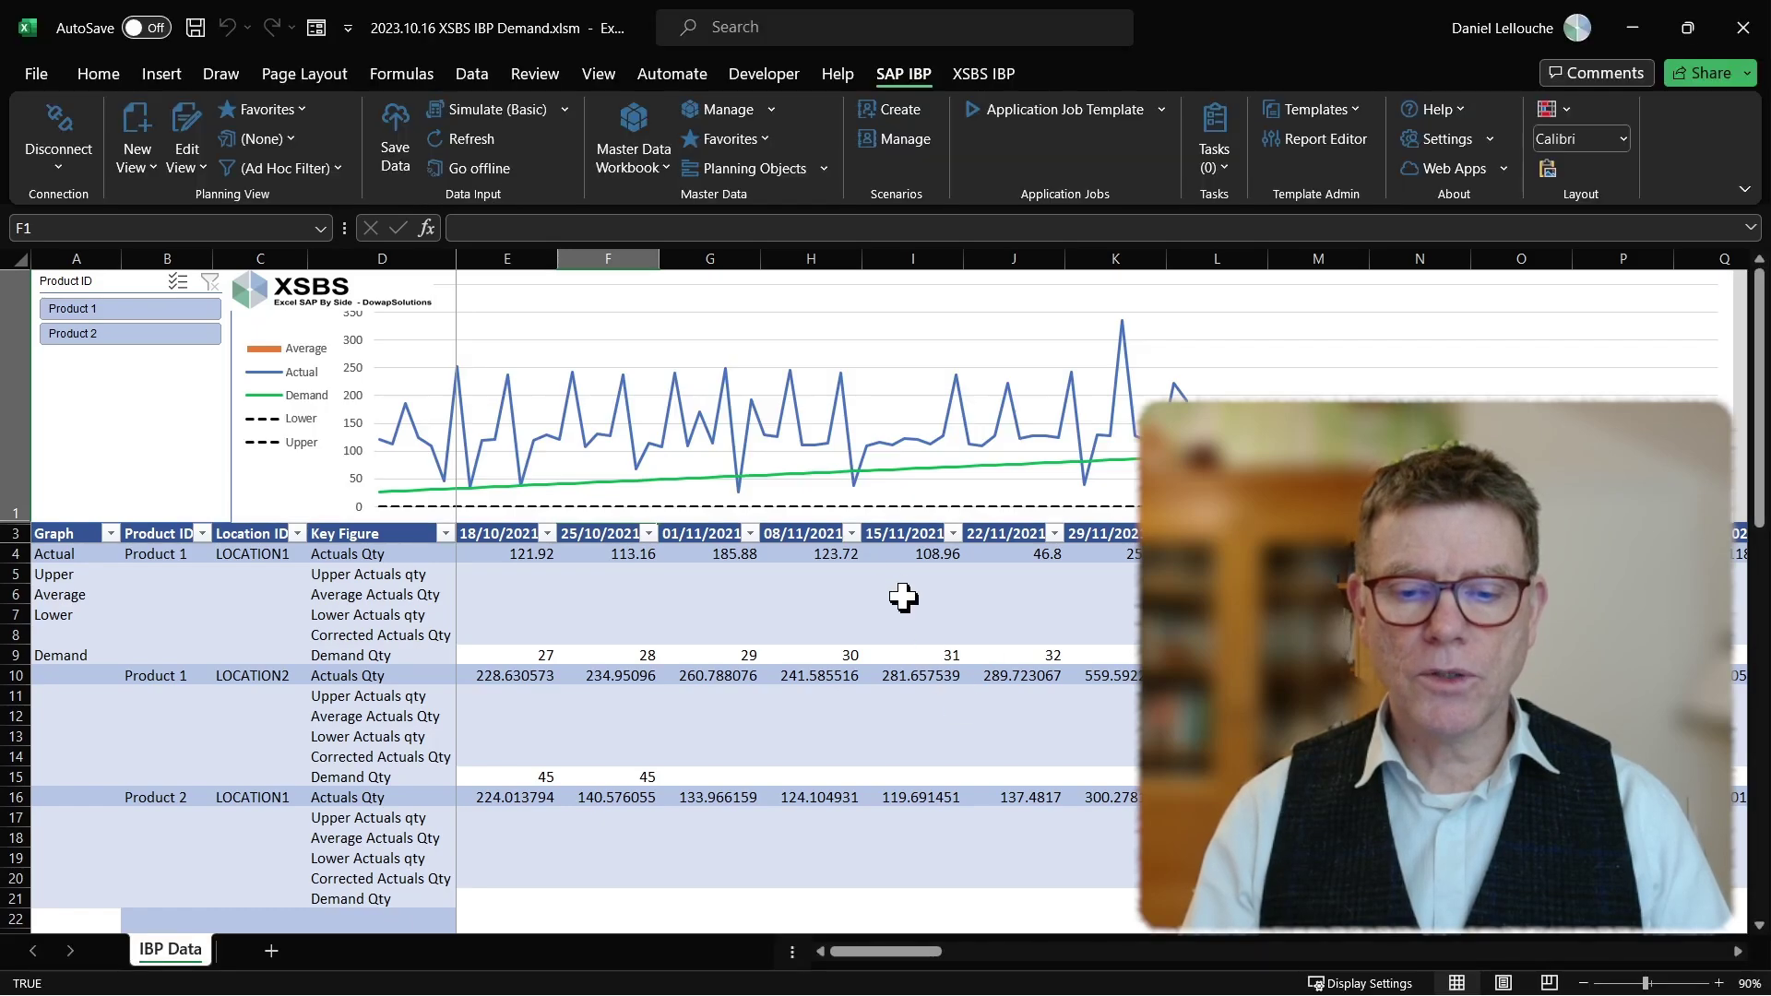
left_click(904, 598)
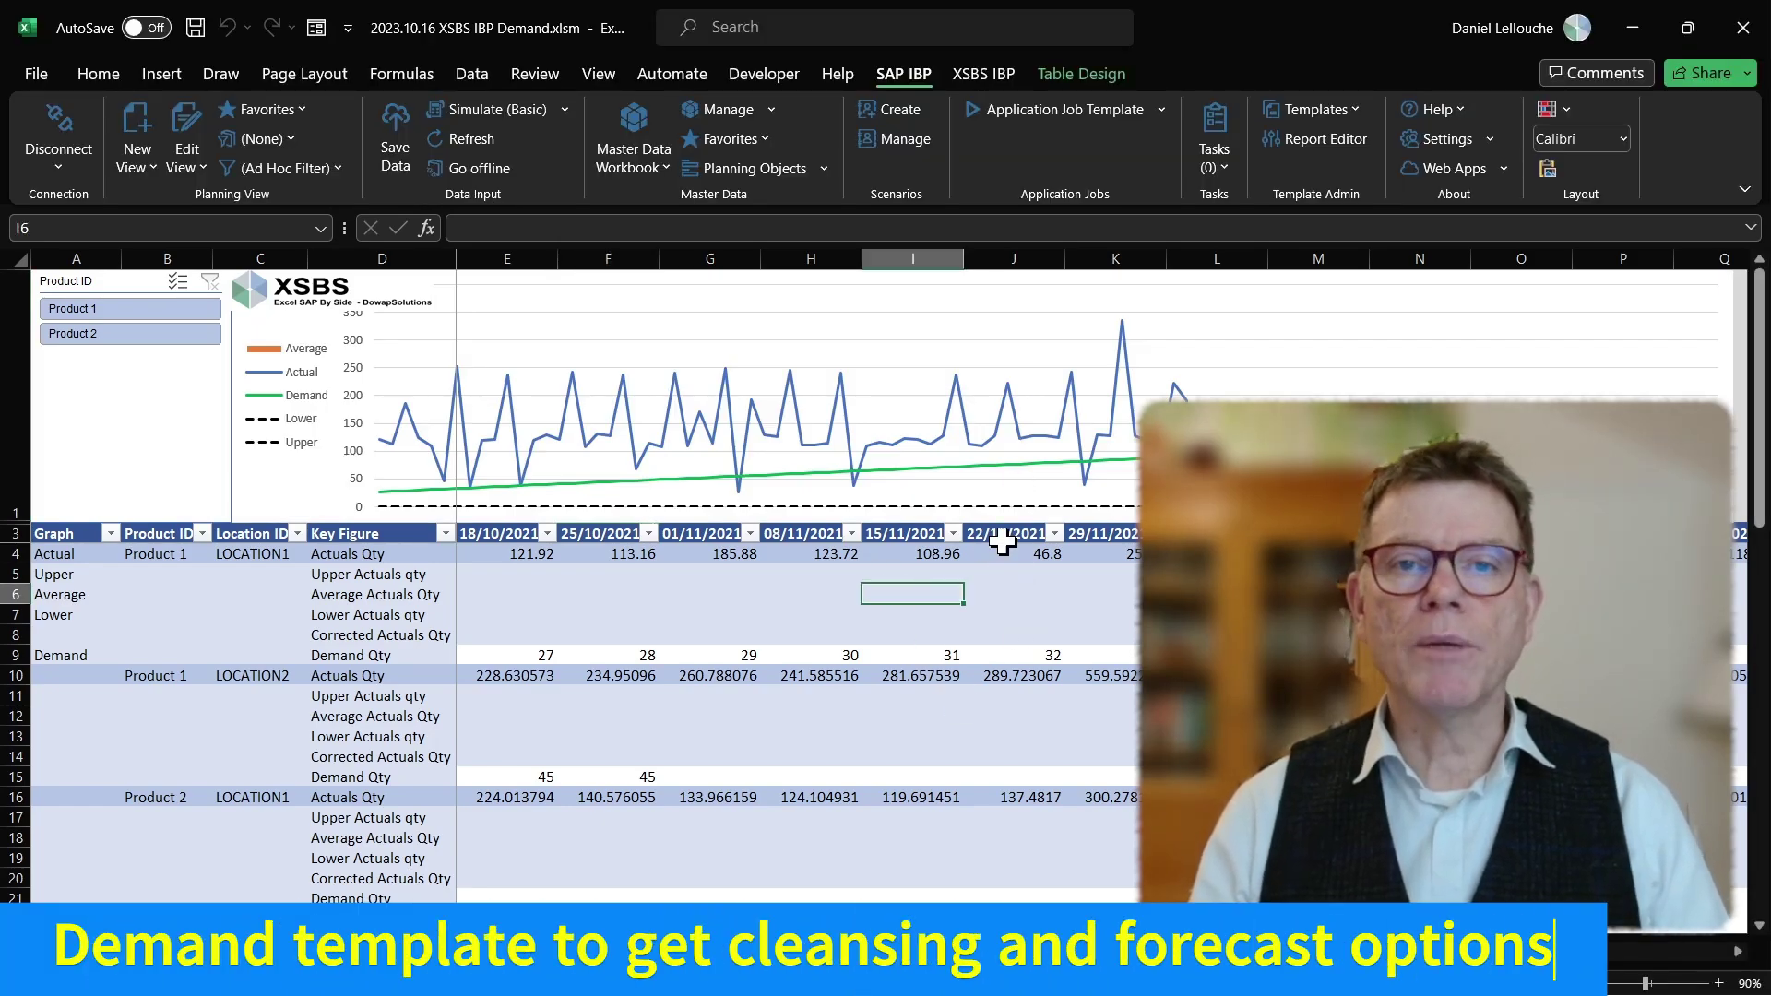
Preview the XSBS IBP Cleansing and Forecast dropdown options without running anything
left_click(982, 77)
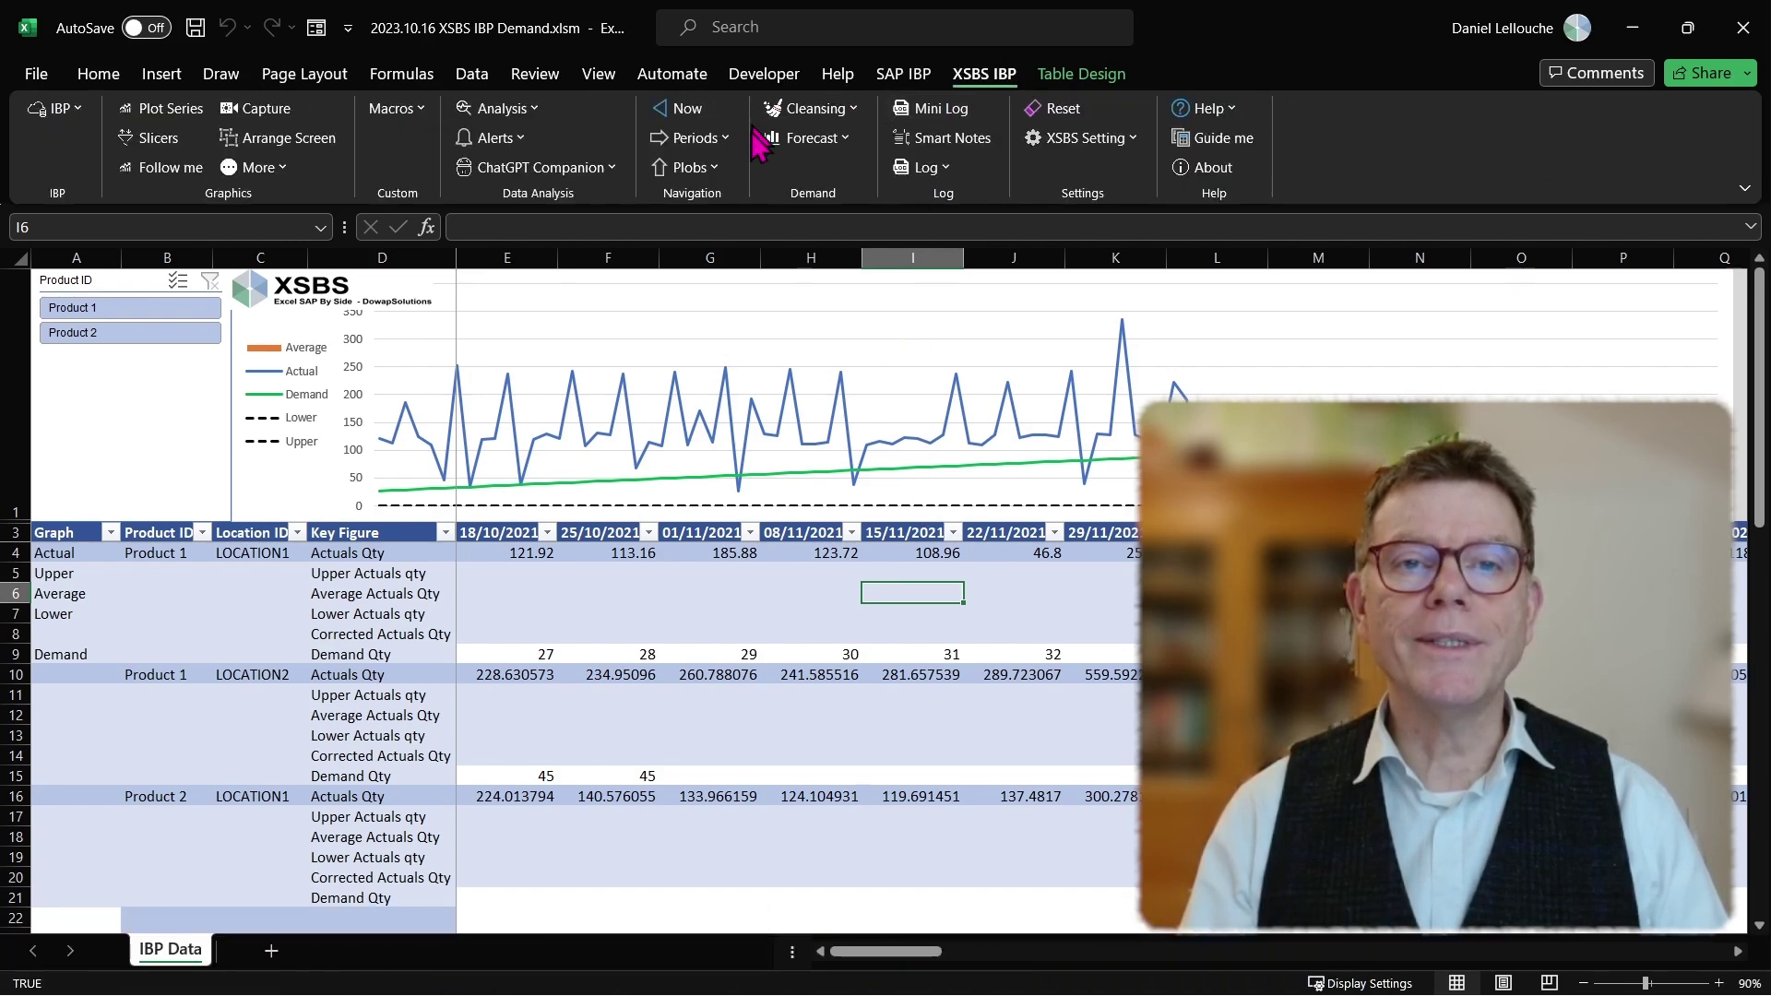
left_click(858, 111)
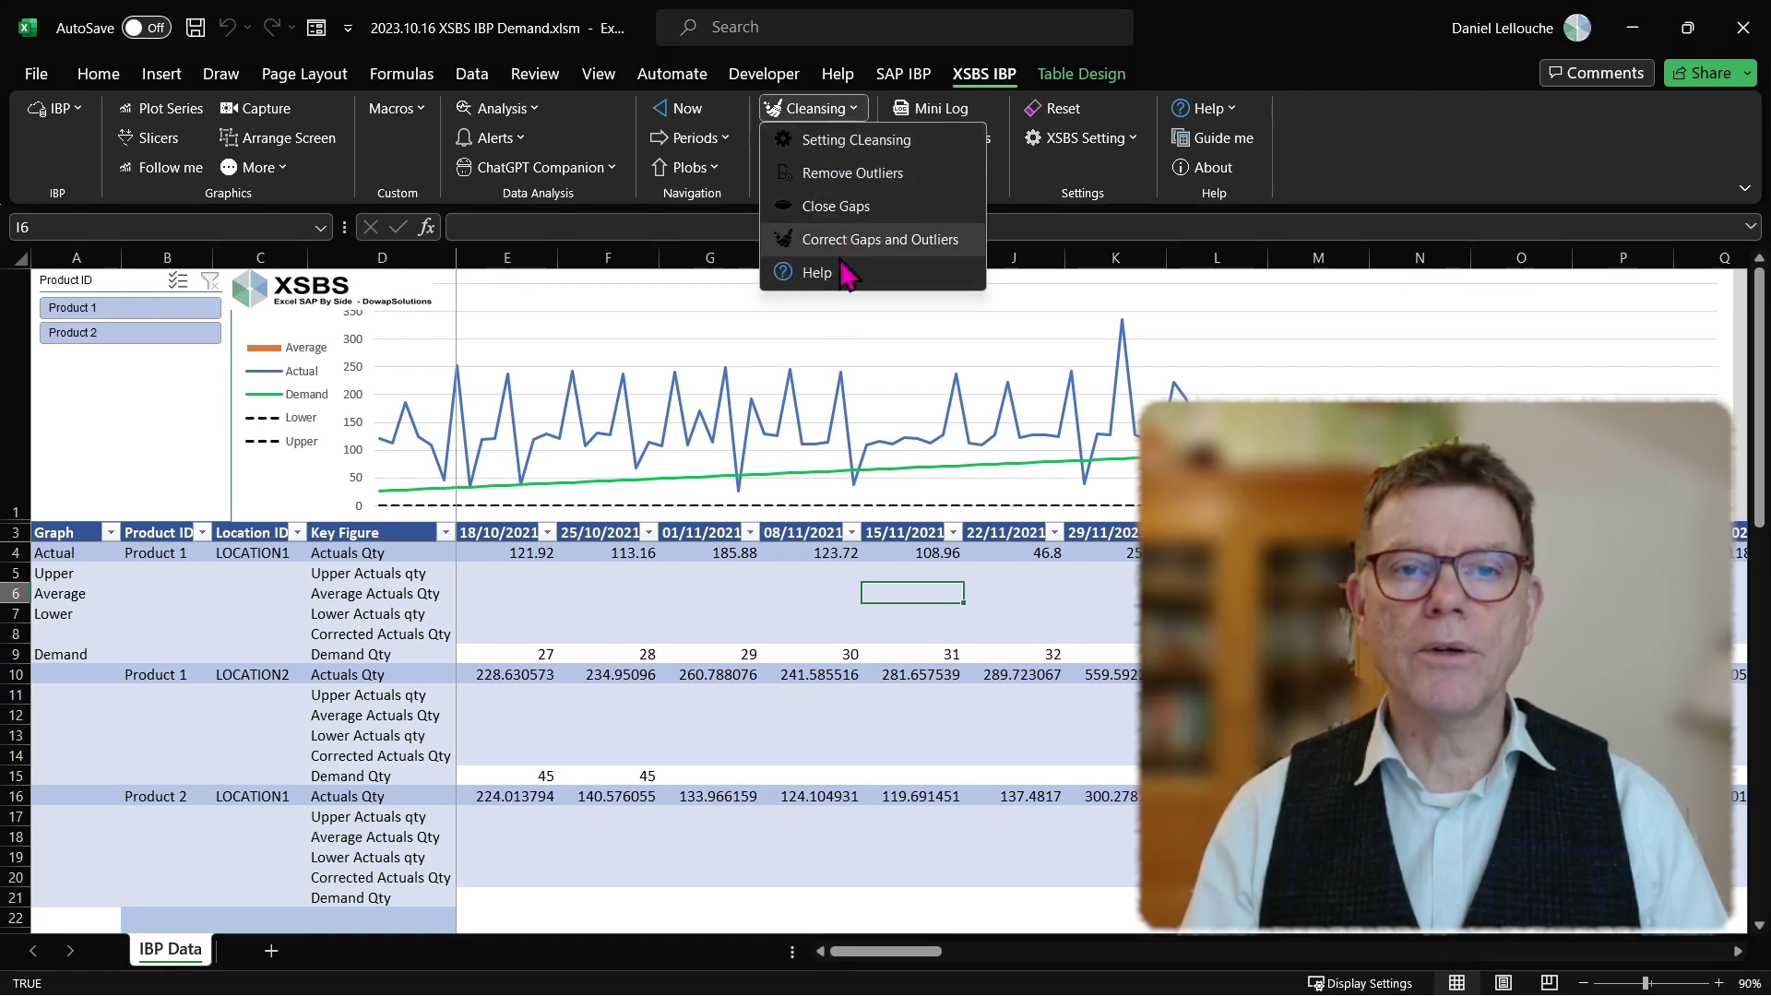
left_click(842, 110)
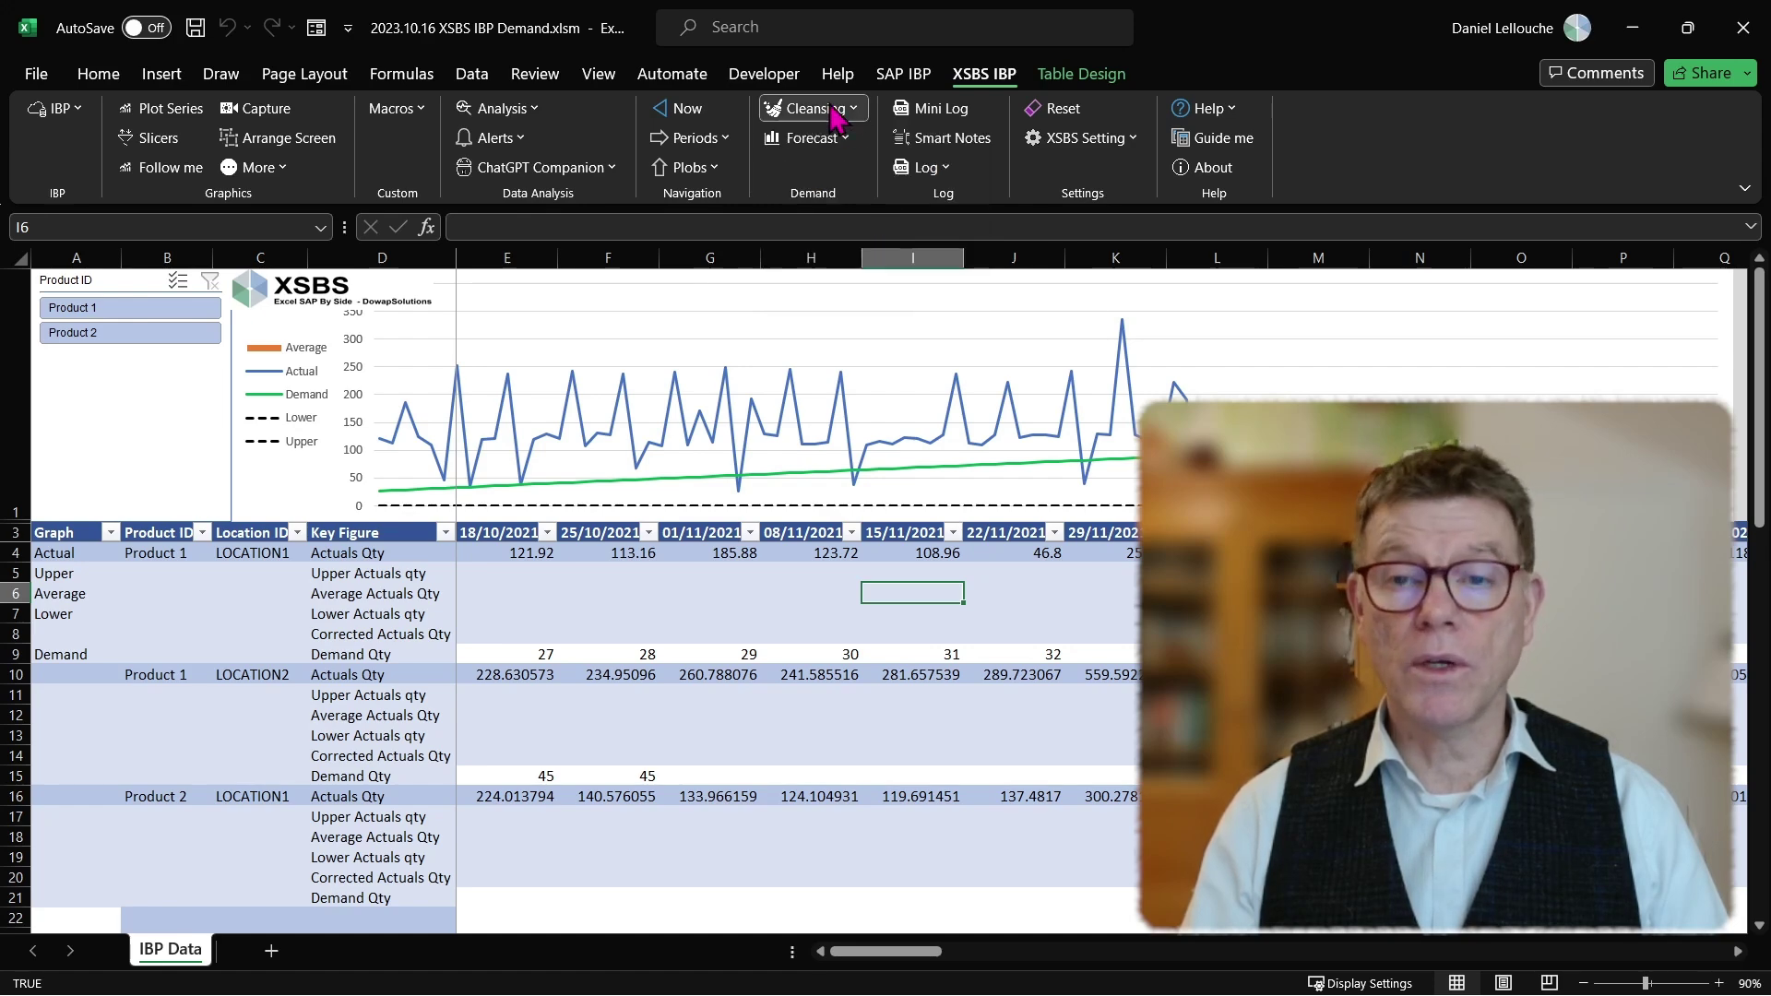
left_click(847, 140)
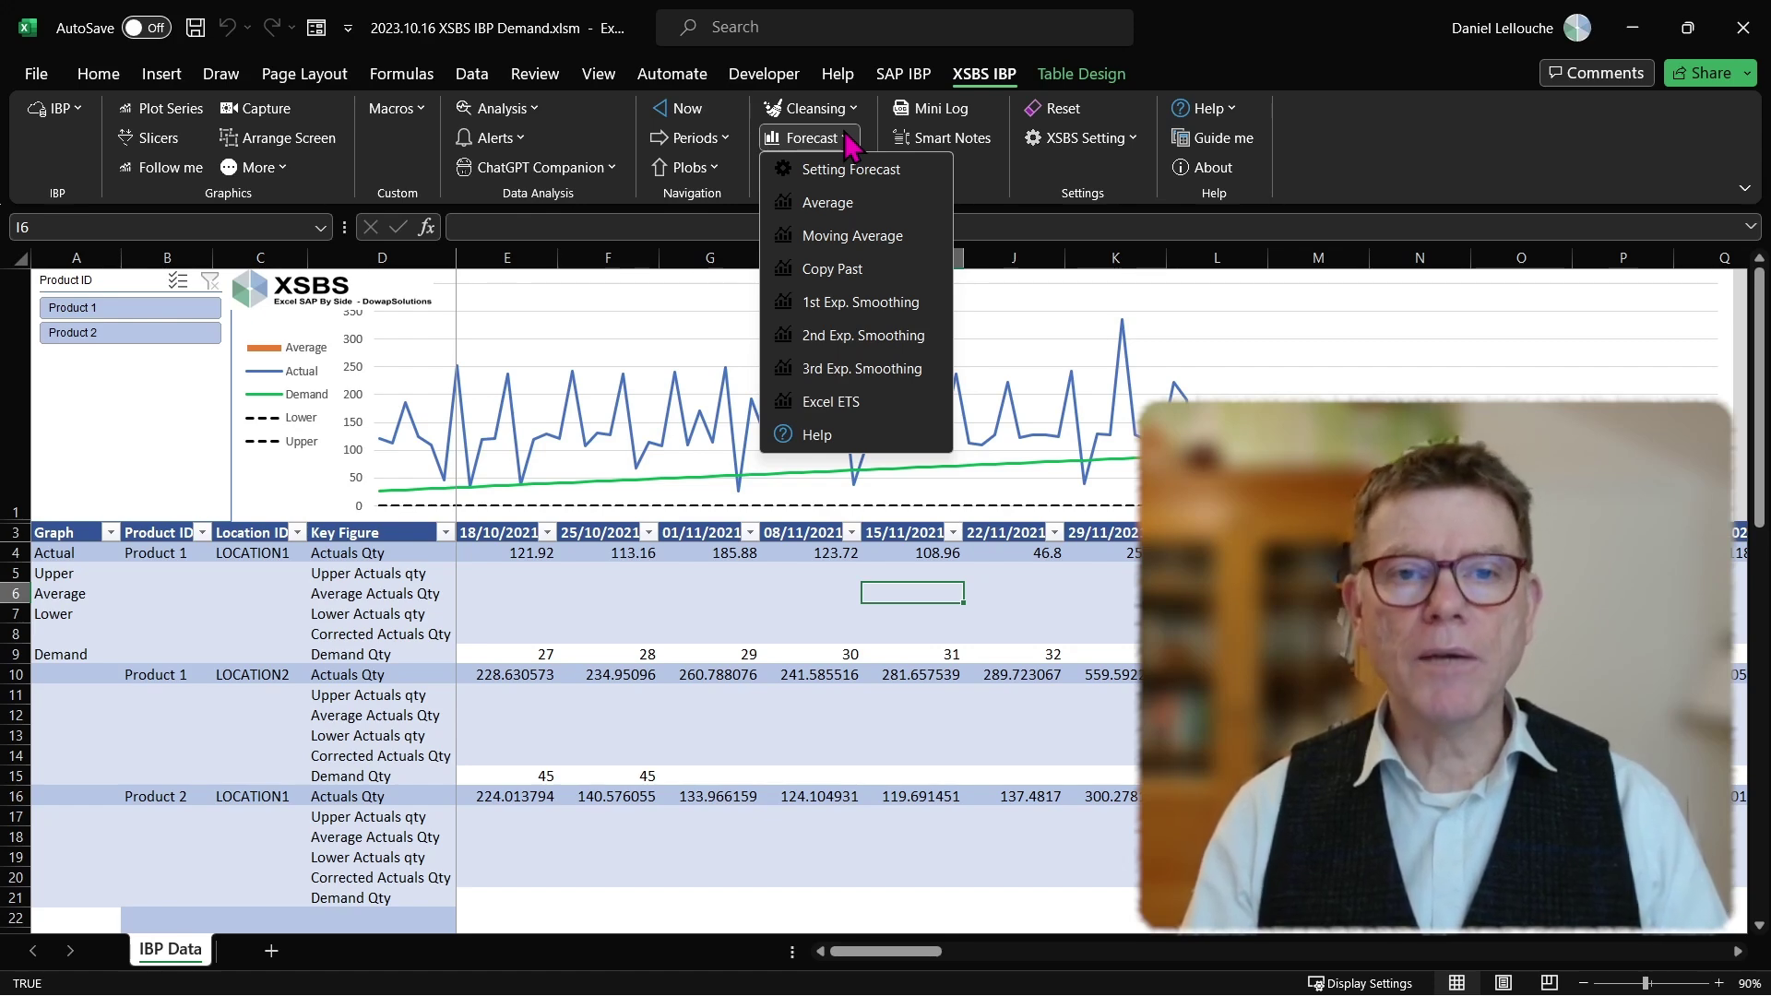
left_click(847, 140)
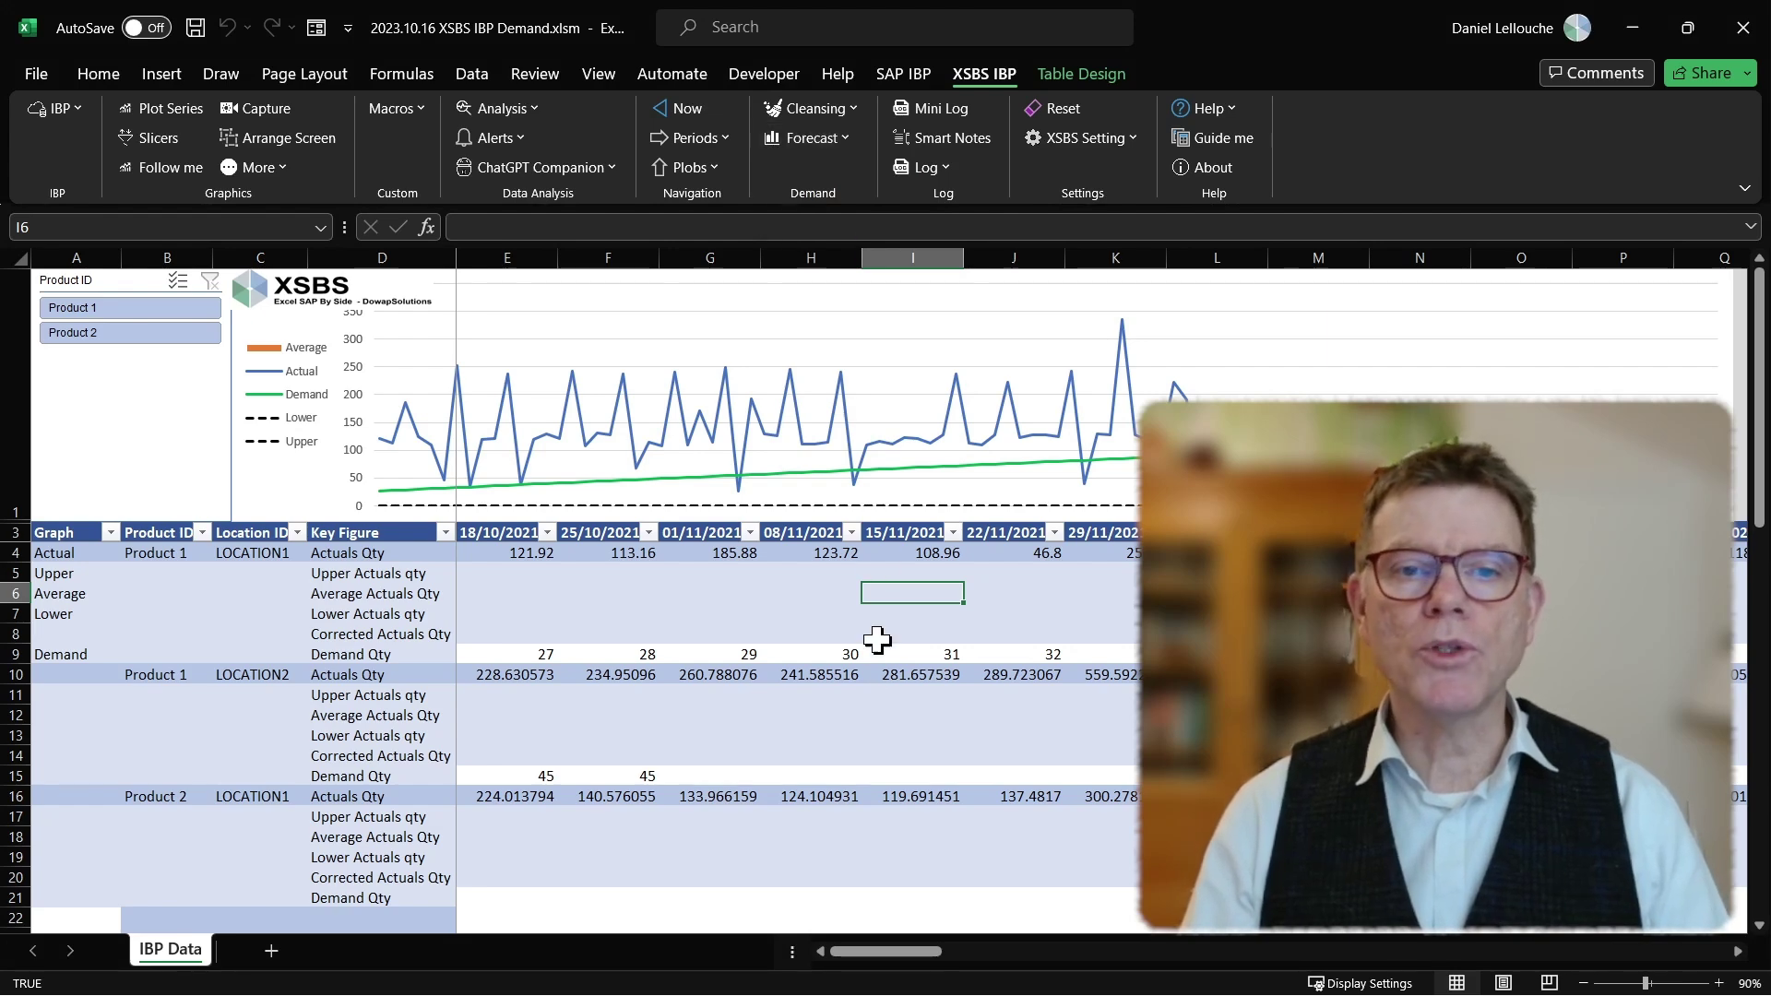
Select cell H7, then view and close the XSBS IBP Macros list (Run Macro 1–3, Makes sheet Pretty)
left_click(817, 616)
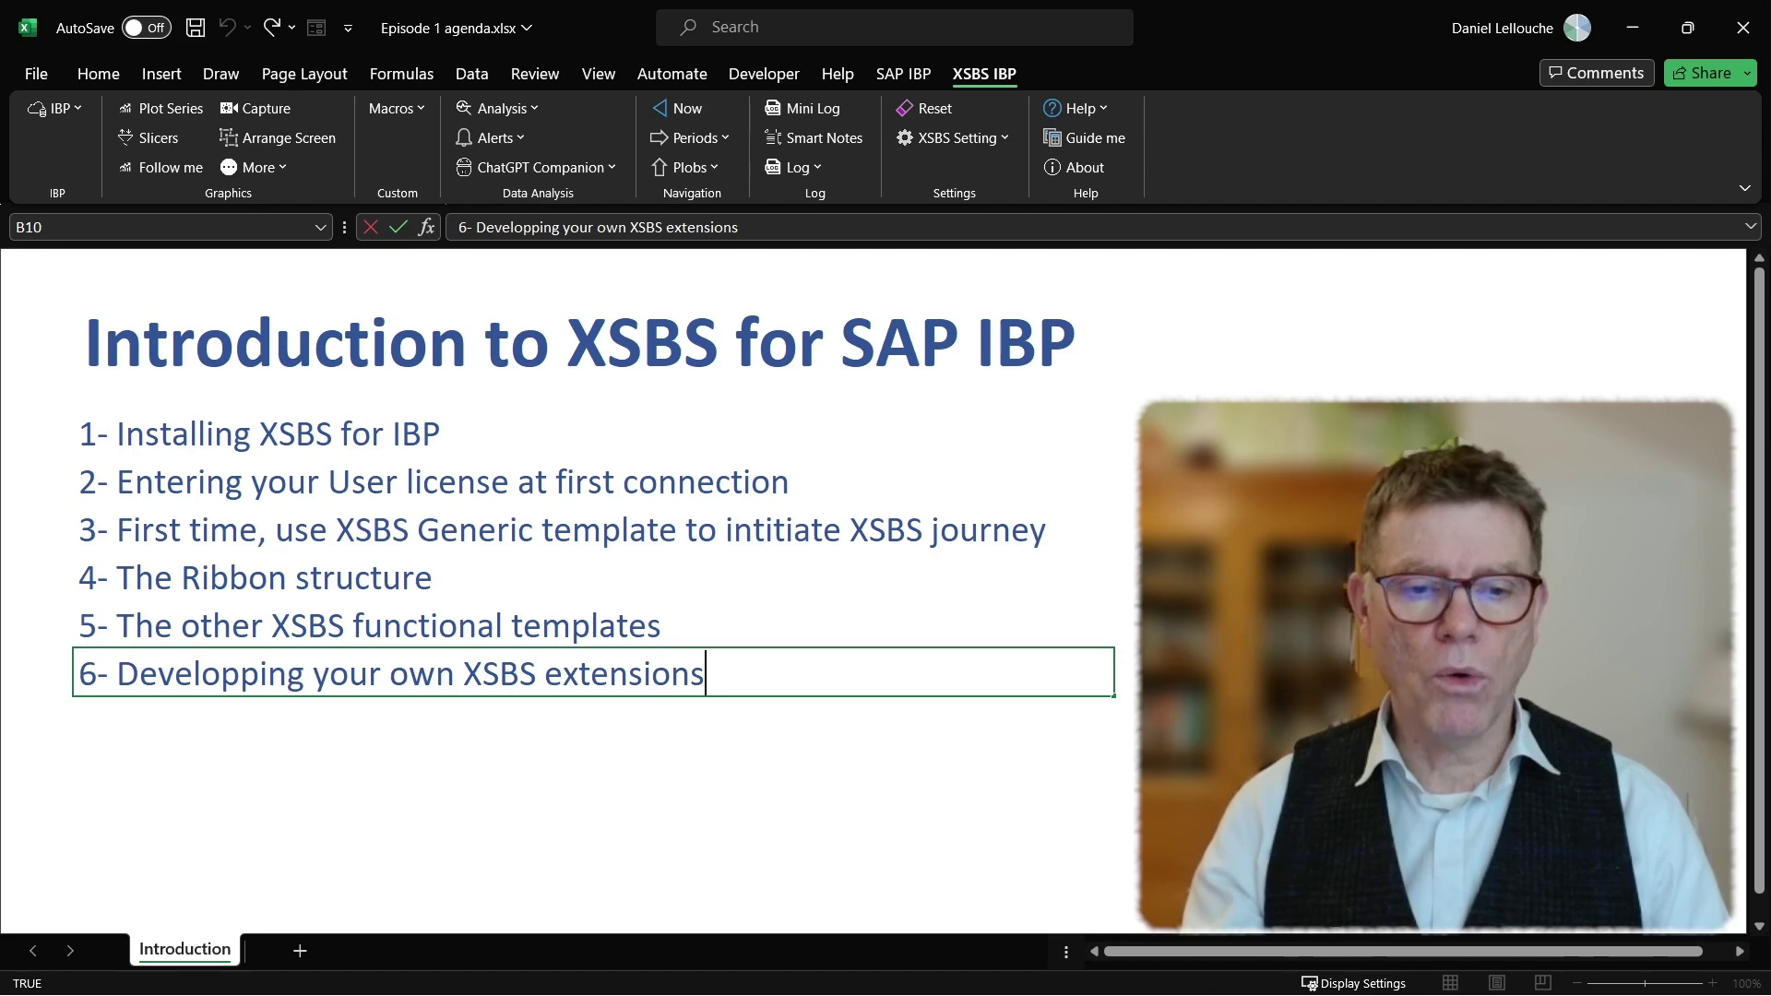
left_click(417, 109)
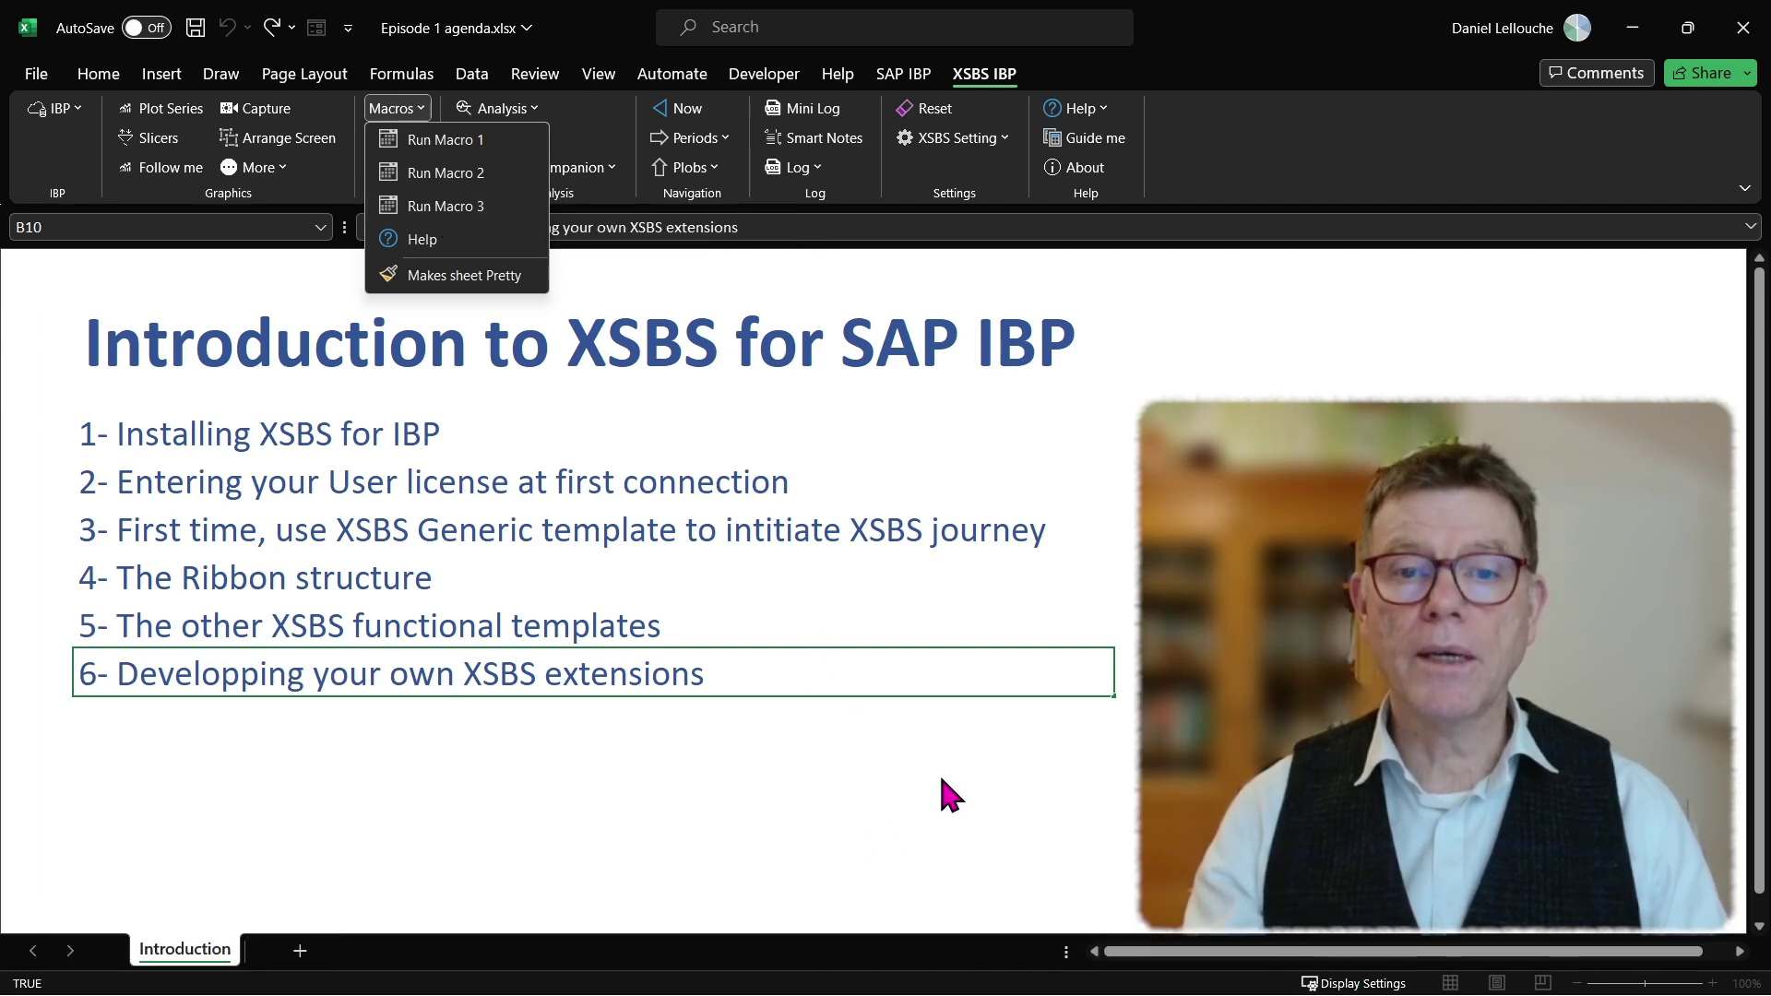
key("Escape")
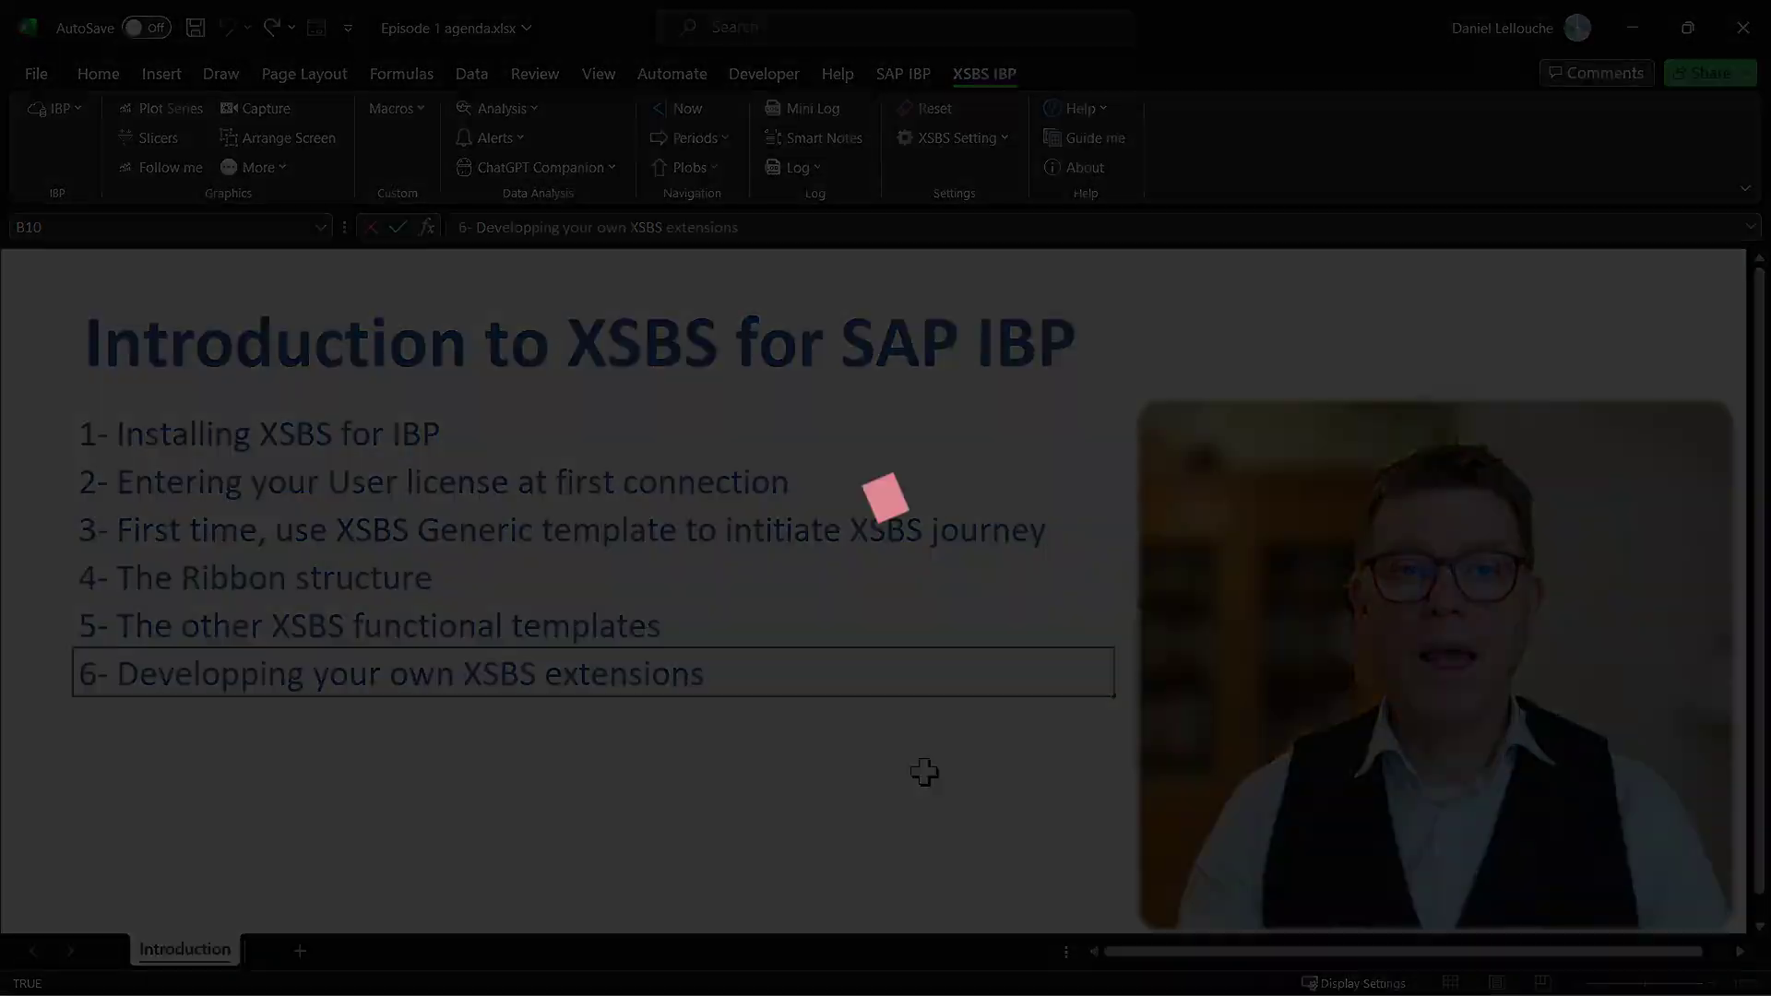